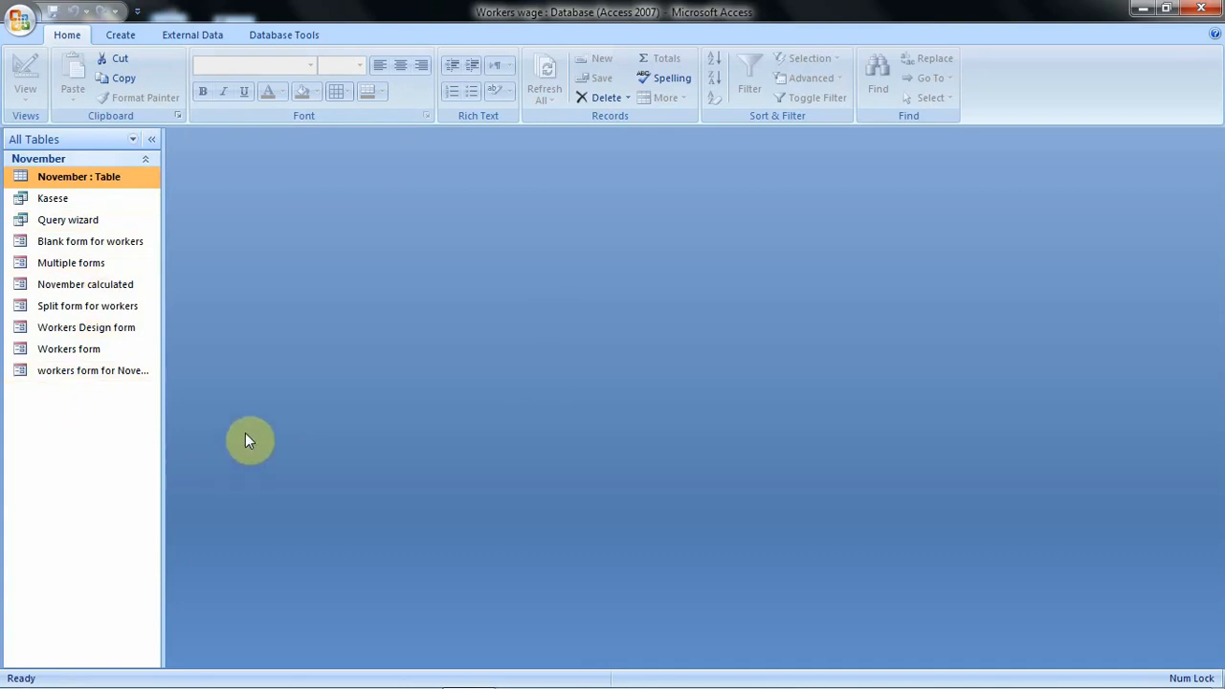
# Open the November table and start a new query in design view with the November table as its source
pyautogui.doubleClick(84, 180)
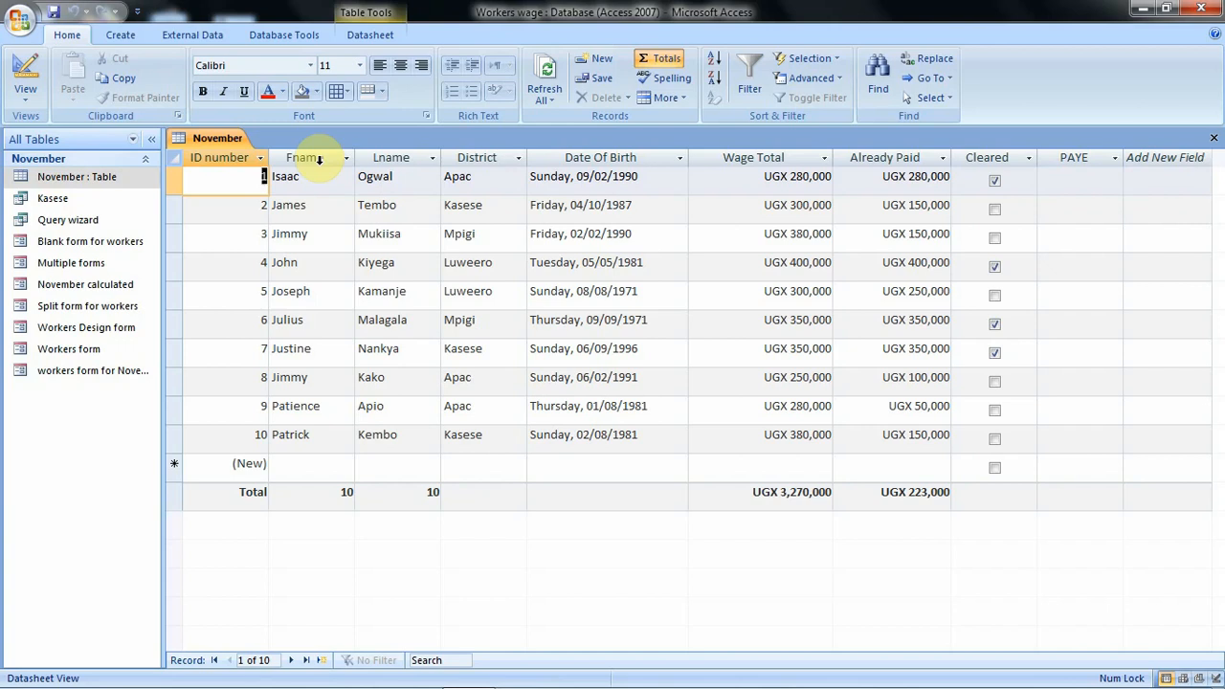
pyautogui.click(119, 36)
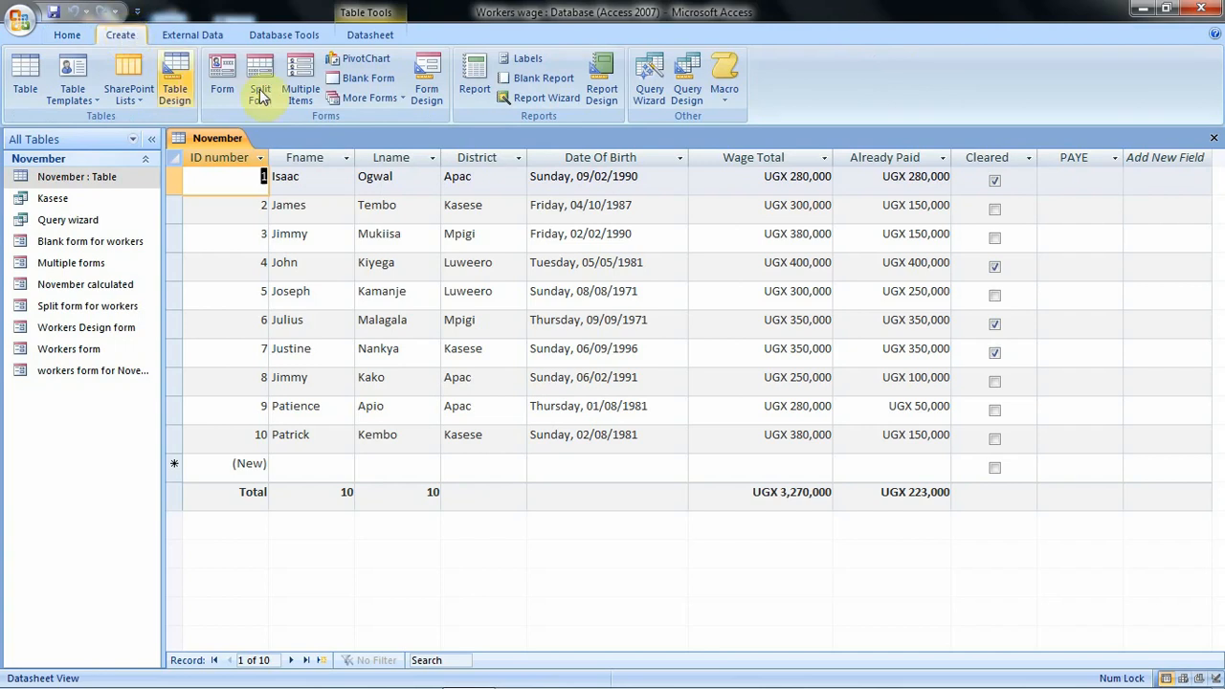
pyautogui.click(689, 83)
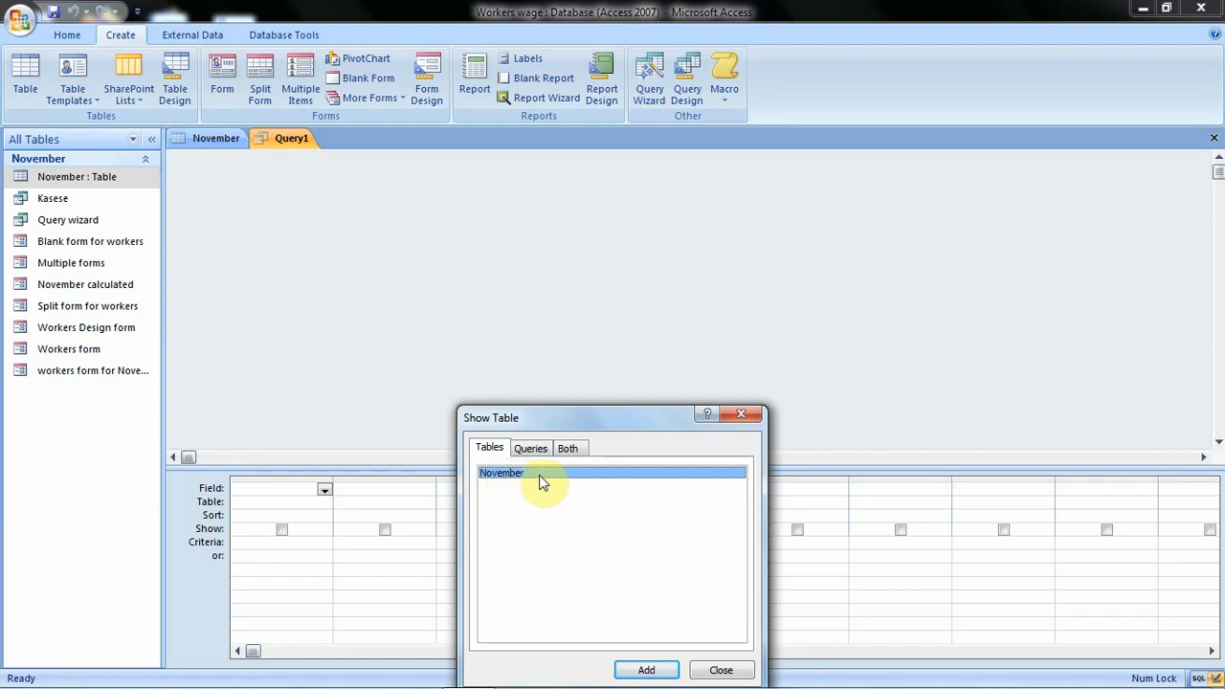
pyautogui.click(664, 672)
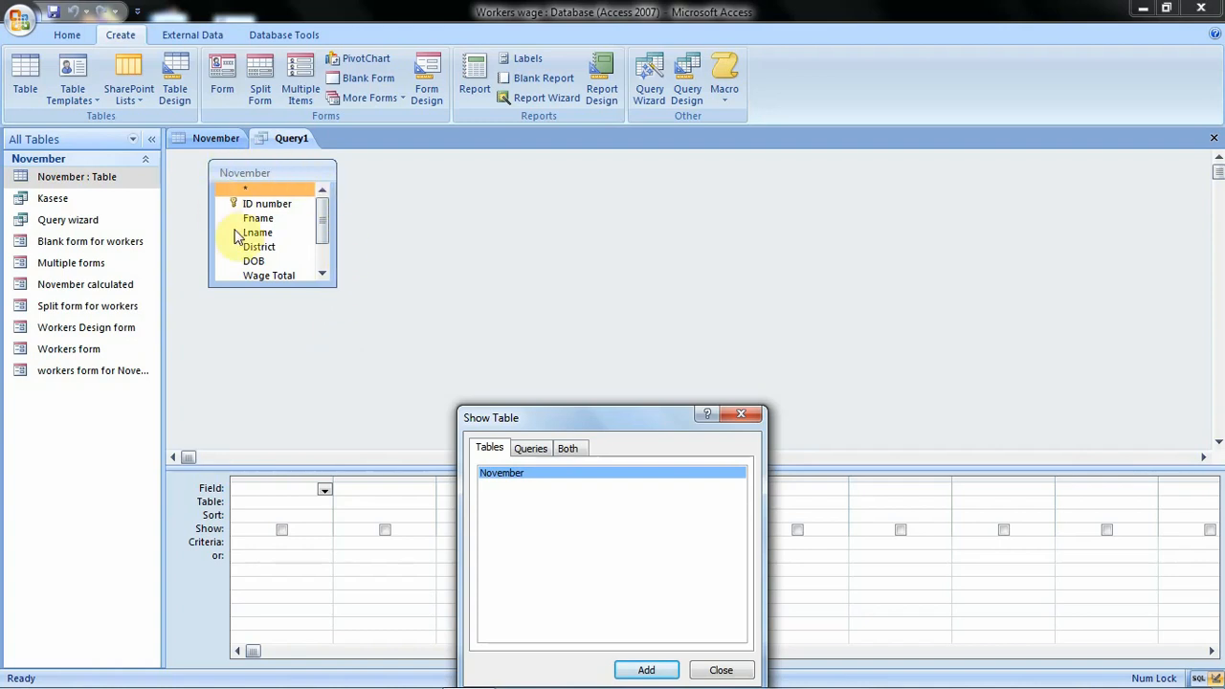
pyautogui.click(720, 671)
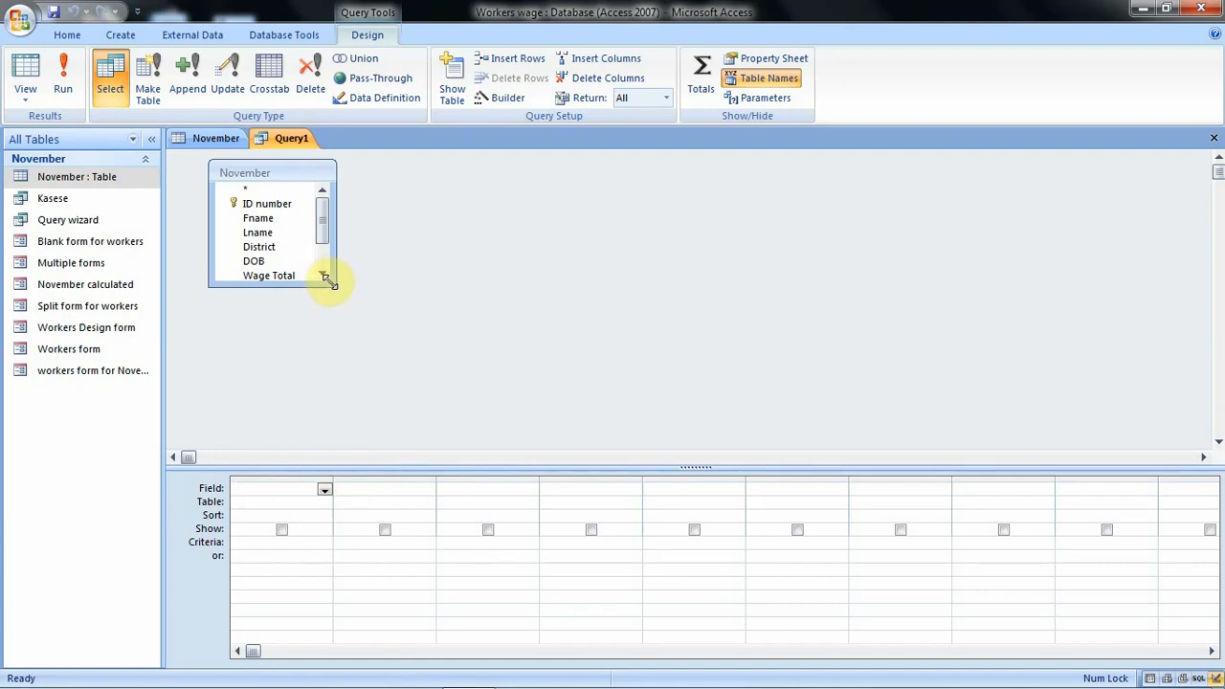
# Enlarge the November field list and add every field individually to the query grid, from ID number through PAYE
pyautogui.moveTo(326, 280); pyautogui.dragTo(348, 350)
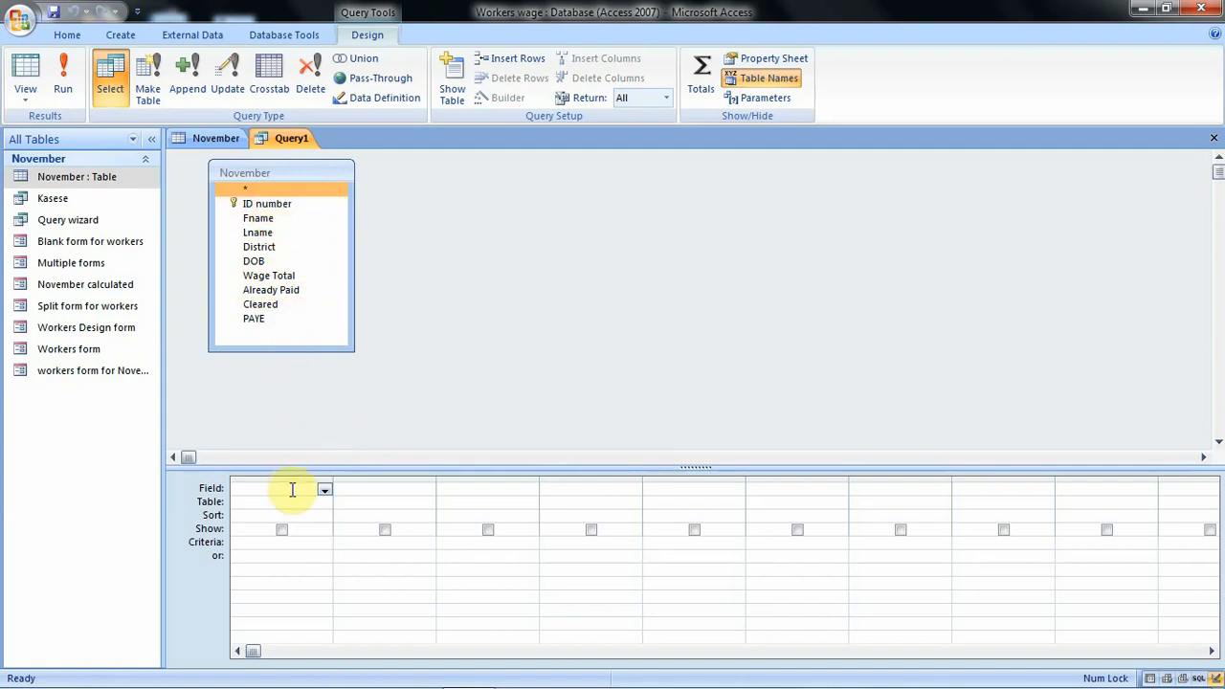
pyautogui.doubleClick(266, 204)
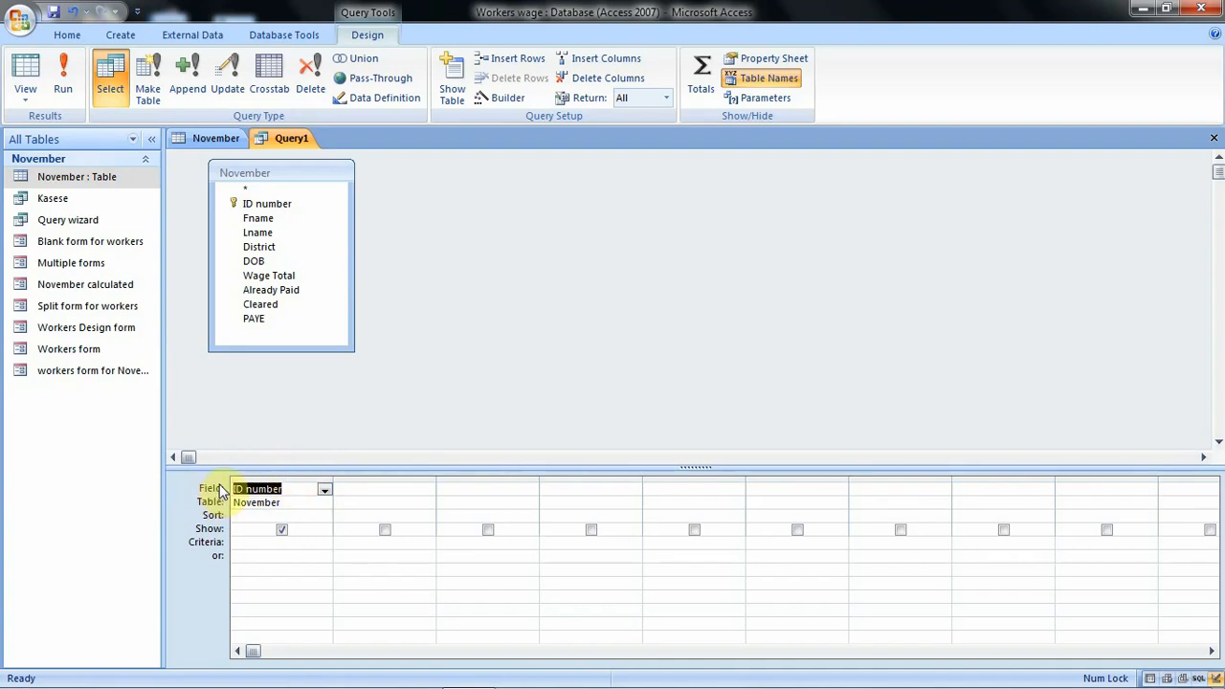
pyautogui.click(283, 221)
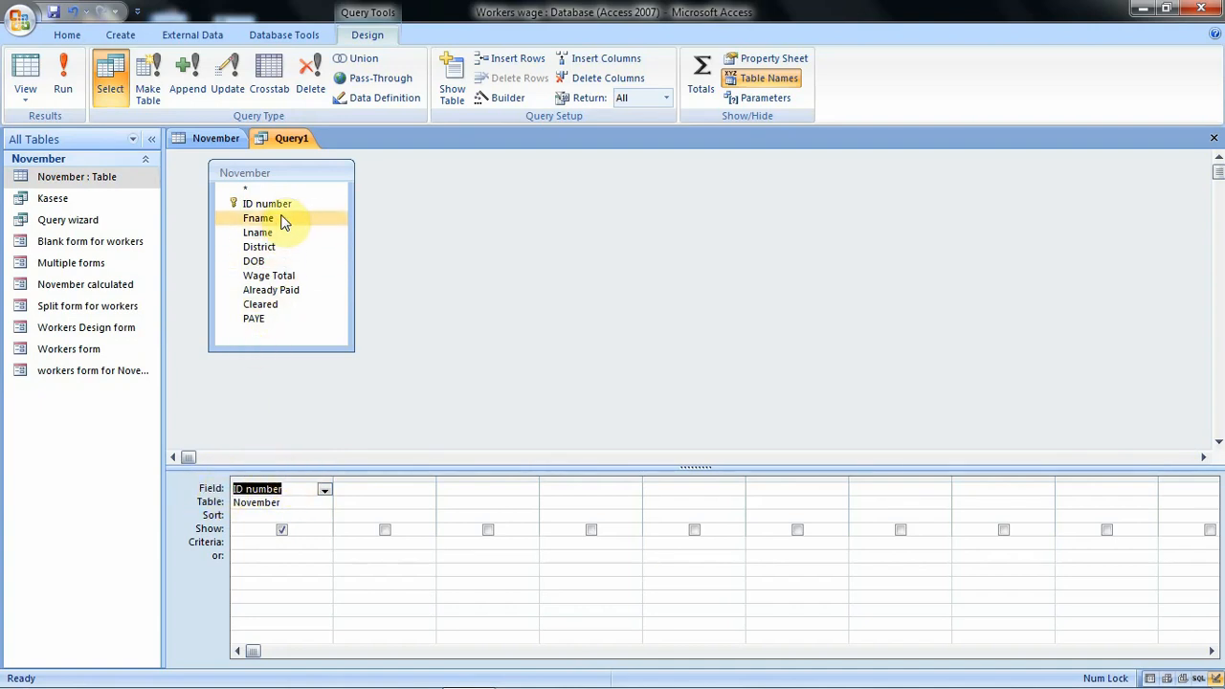
pyautogui.doubleClick(284, 221)
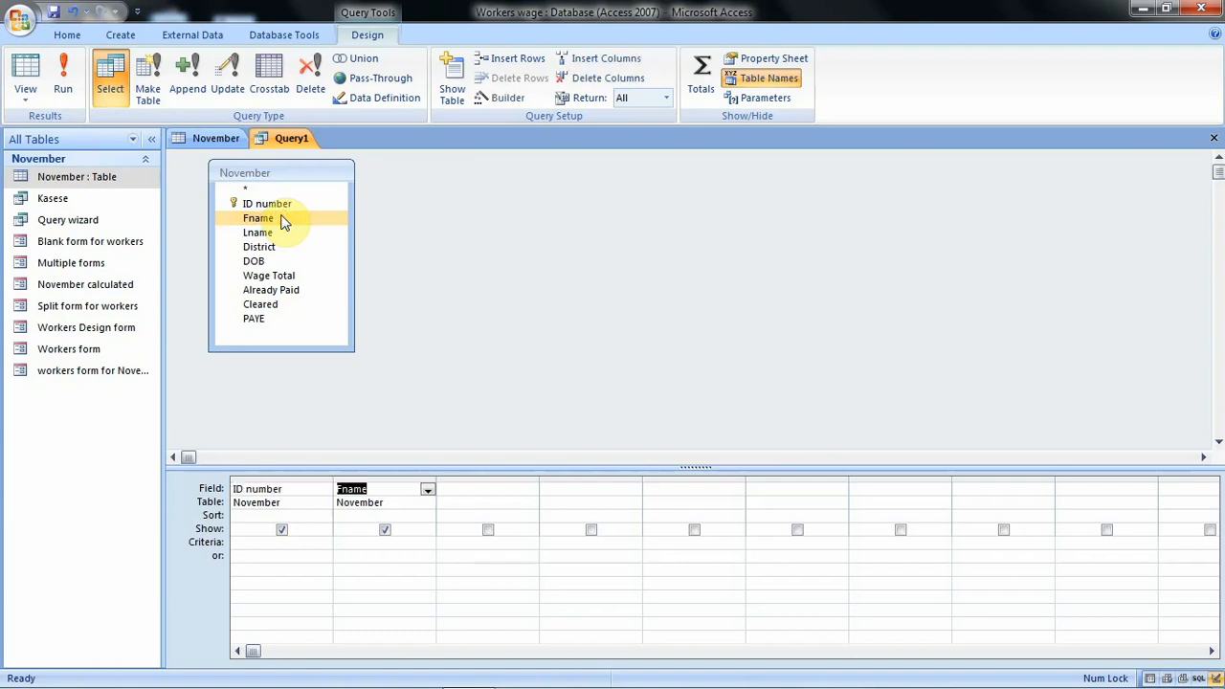
pyautogui.doubleClick(283, 234)
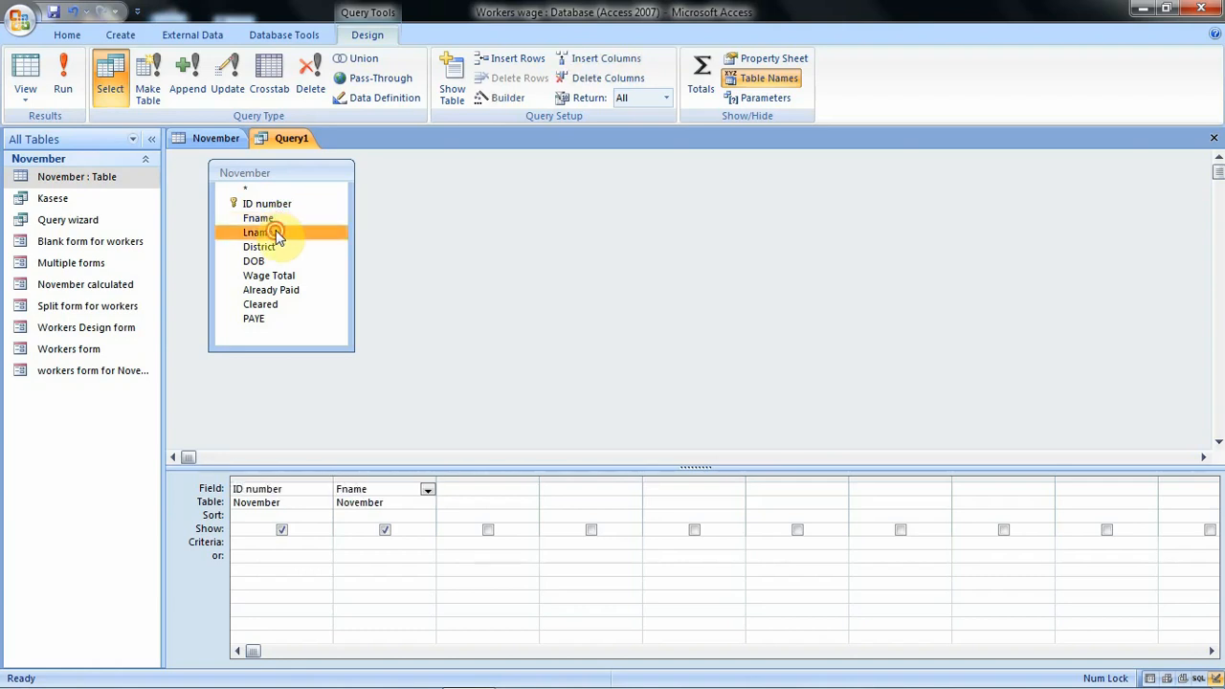
pyautogui.click(284, 246)
pyautogui.doubleClick(284, 247)
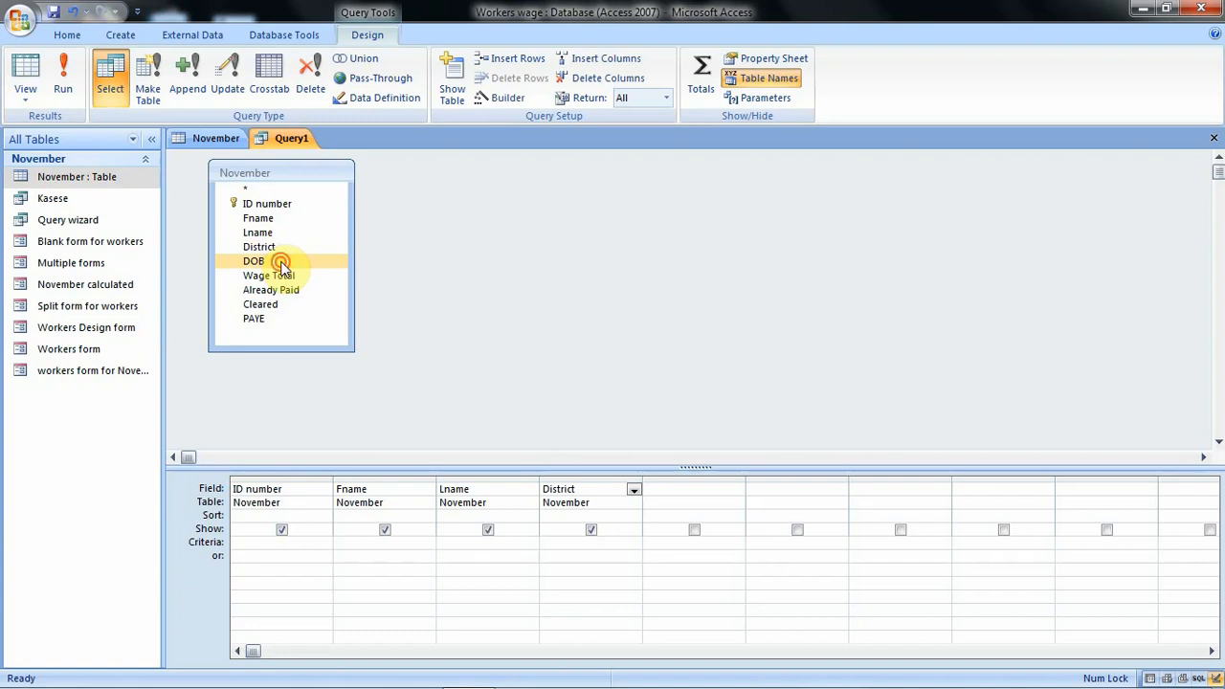
pyautogui.doubleClick(283, 261)
pyautogui.doubleClick(284, 275)
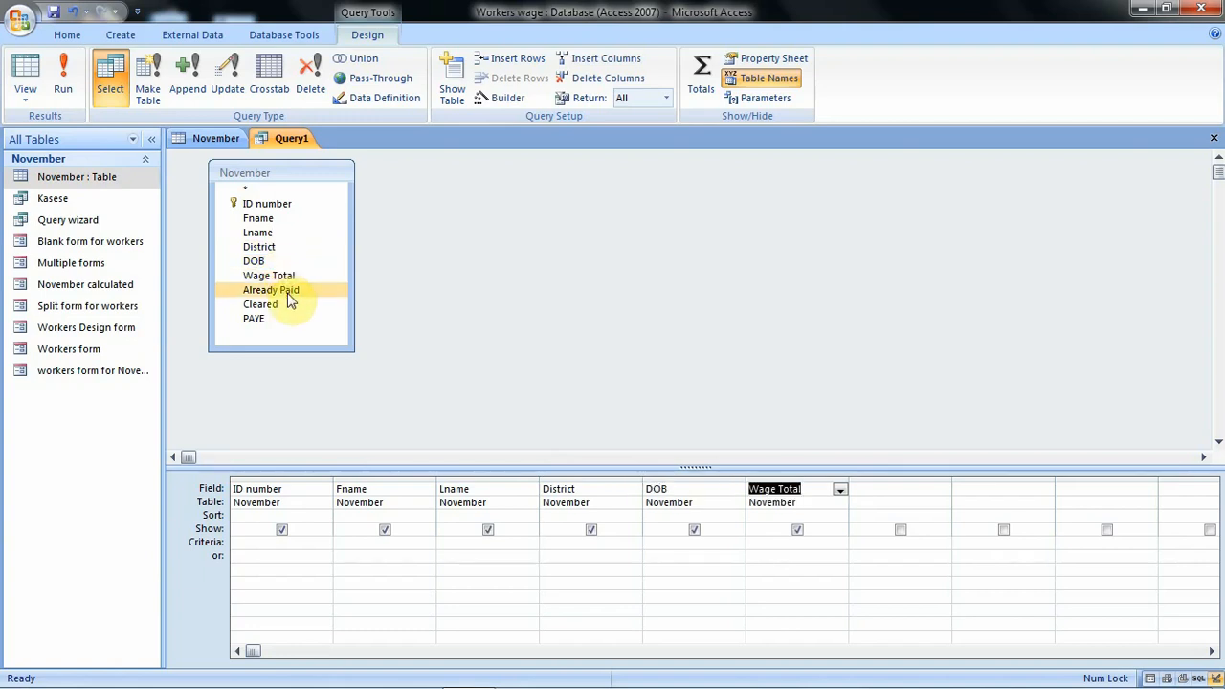
pyautogui.doubleClick(287, 290)
pyautogui.doubleClick(289, 304)
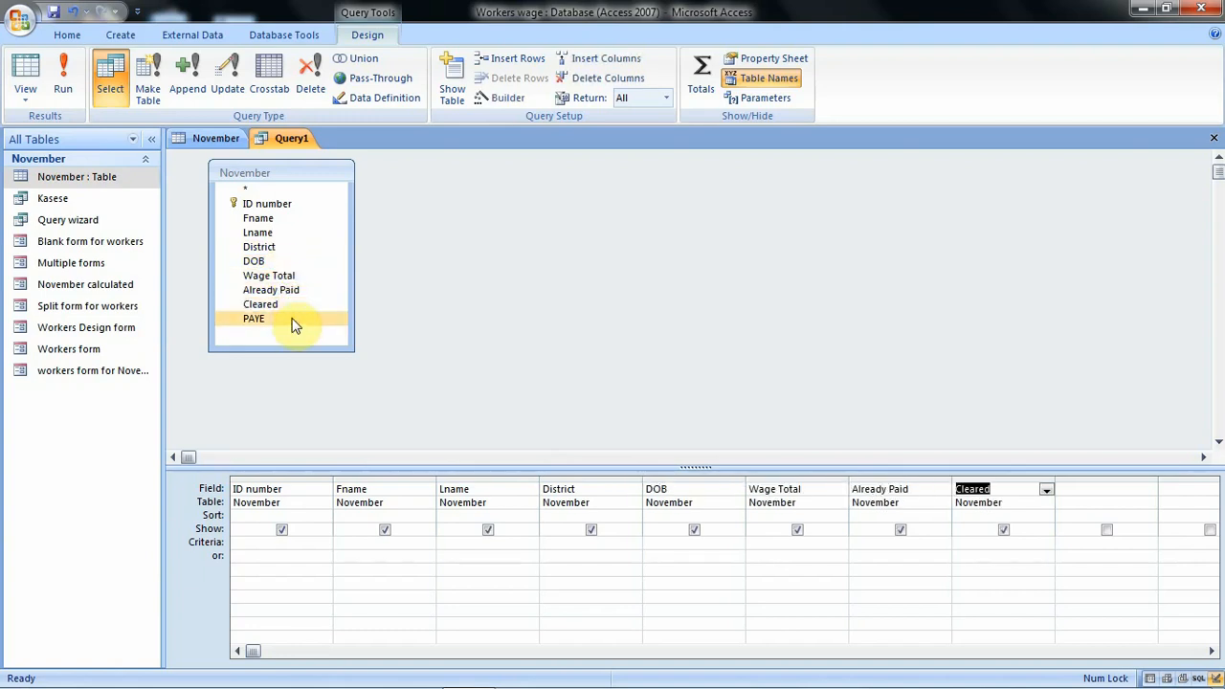
pyautogui.doubleClick(293, 322)
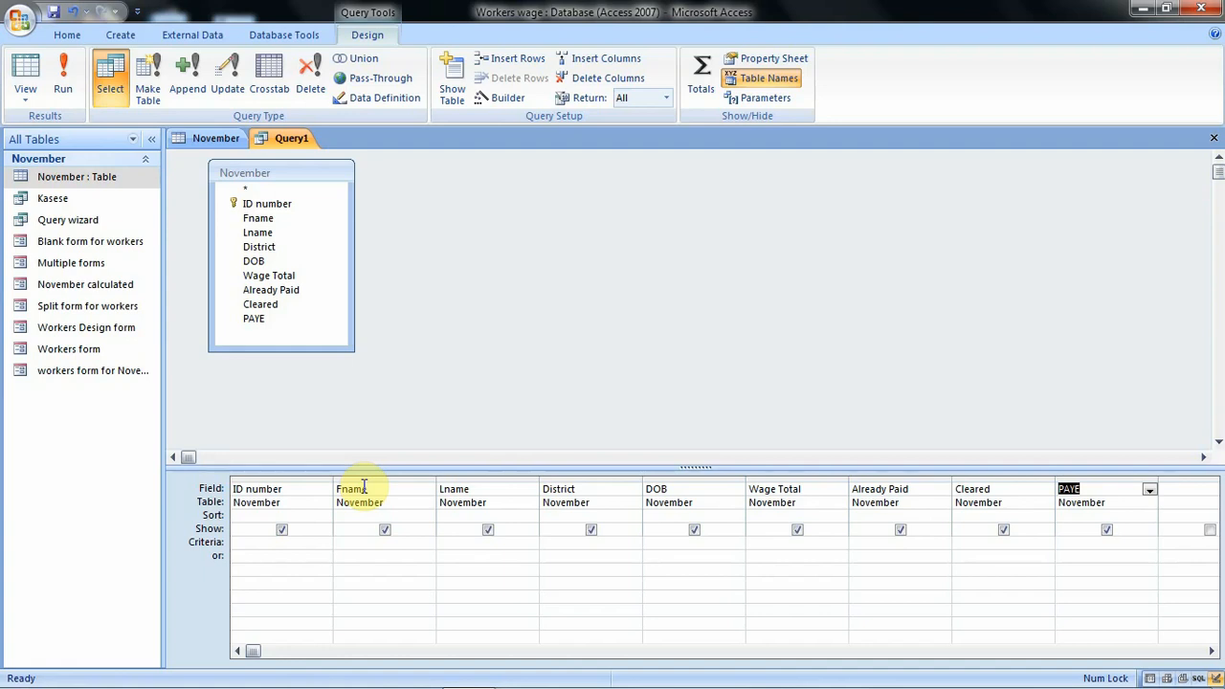
# Set the Fname criterion to like "J*" and run the query
pyautogui.click(354, 542)
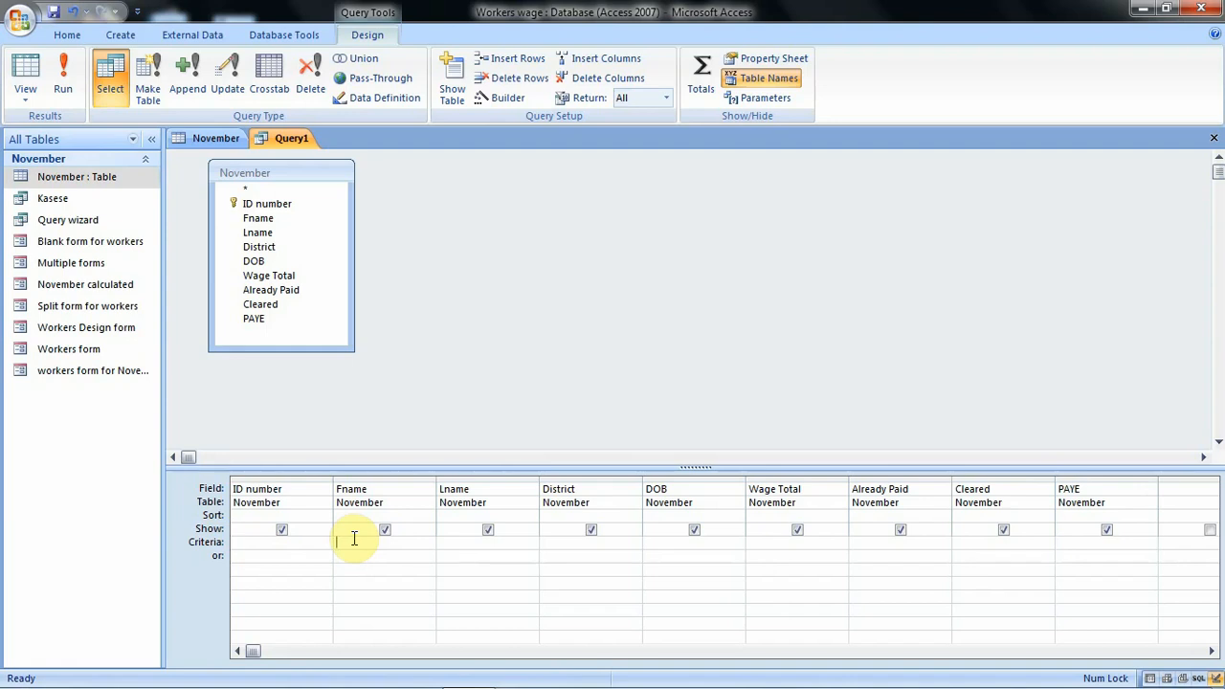
pyautogui.write('like')
pyautogui.write('"J*"')
pyautogui.click(64, 79)
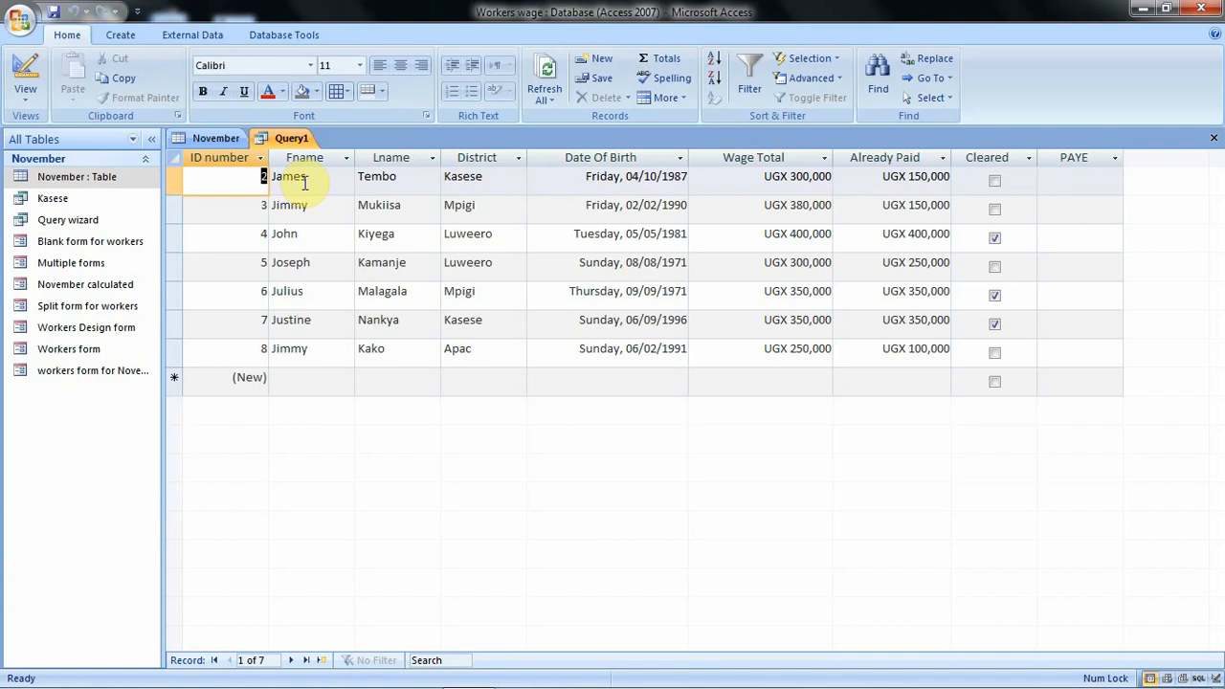
# Save the query as Letter J and close it
pyautogui.click(55, 13)
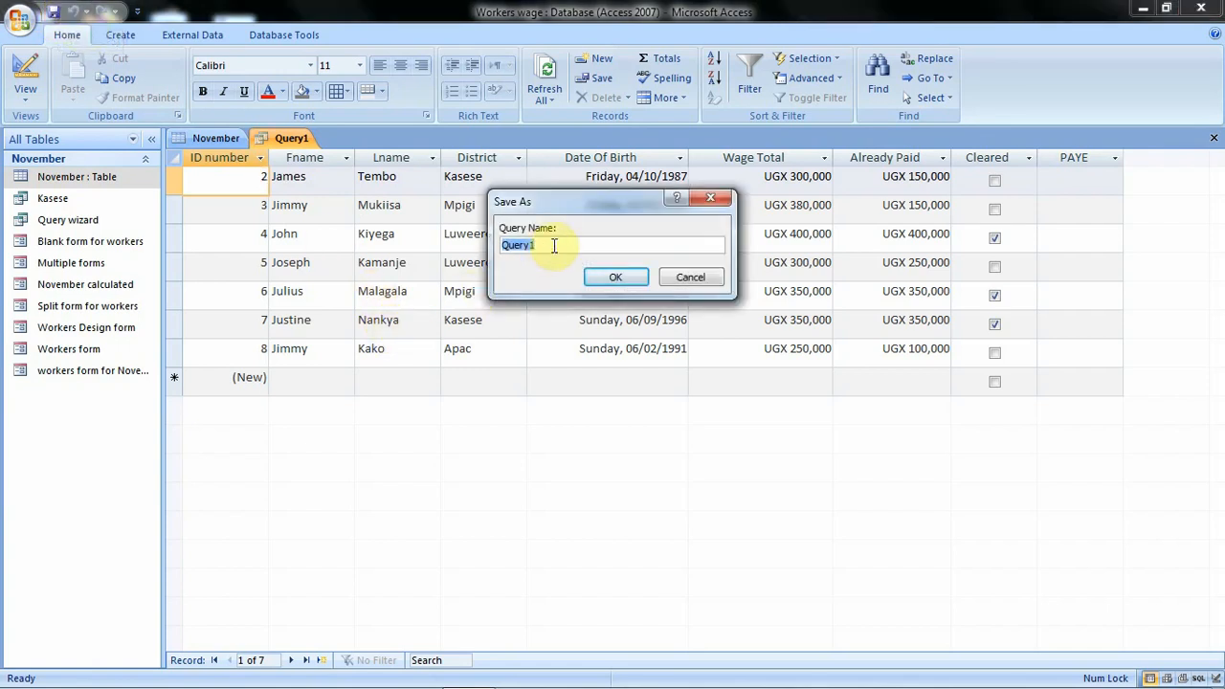
pyautogui.write('Letter J')
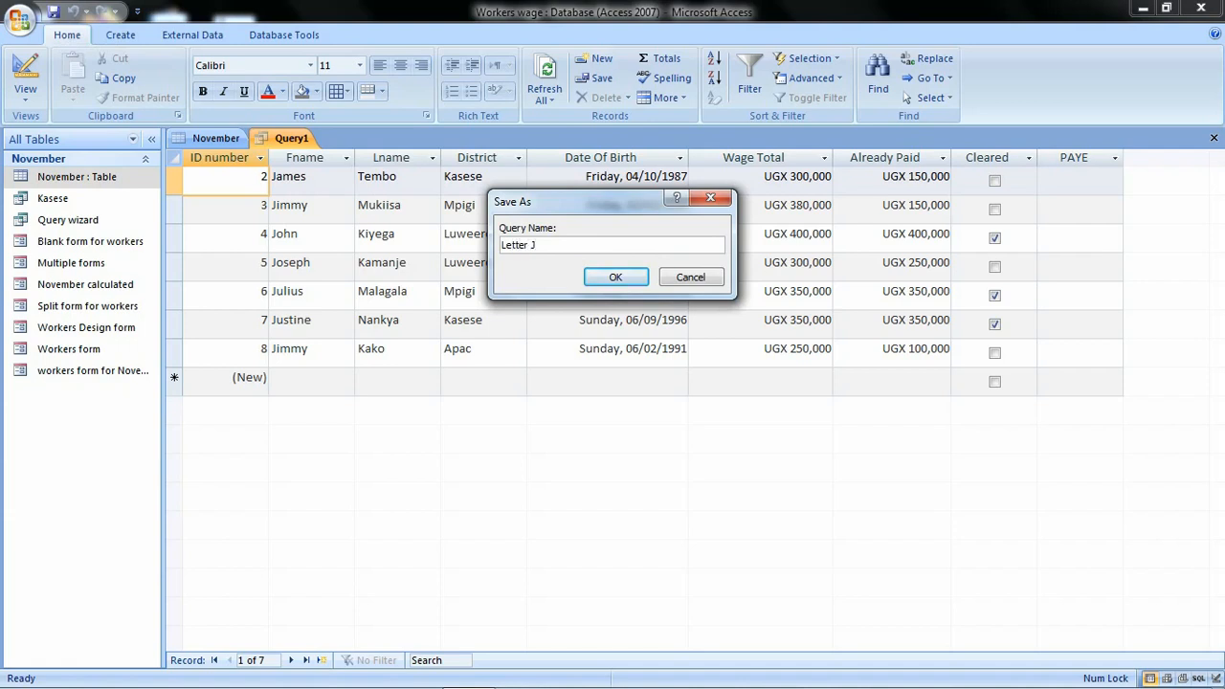
pyautogui.click(615, 277)
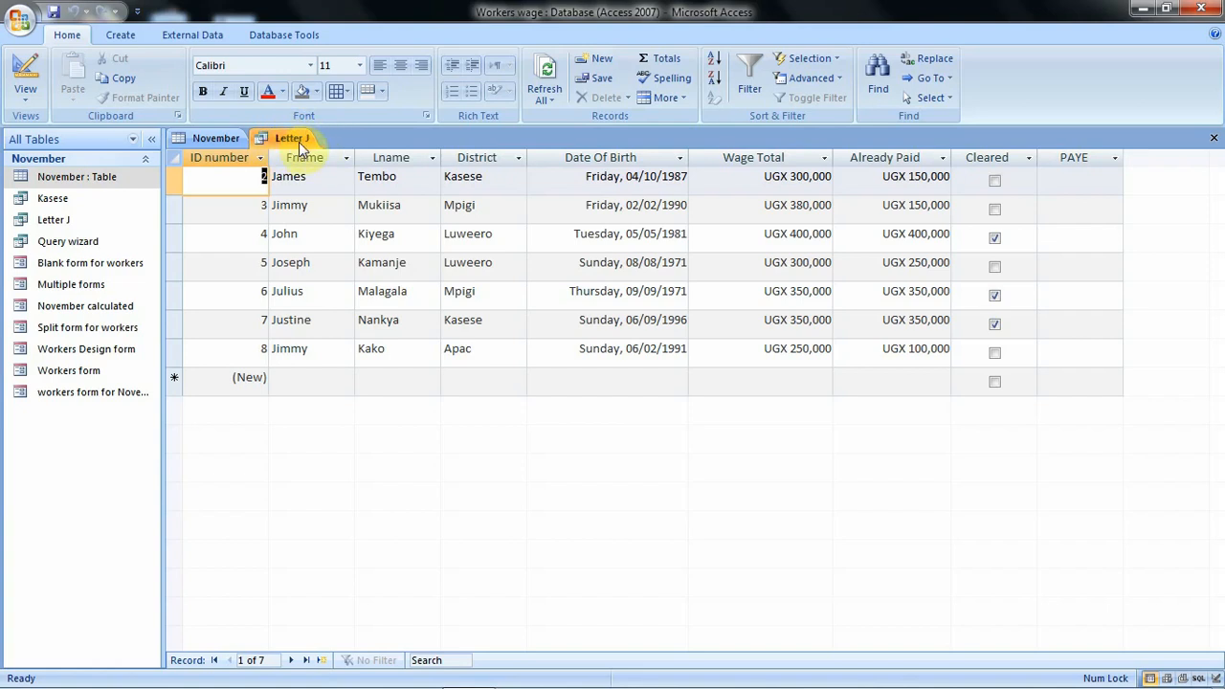
pyautogui.click(1212, 142)
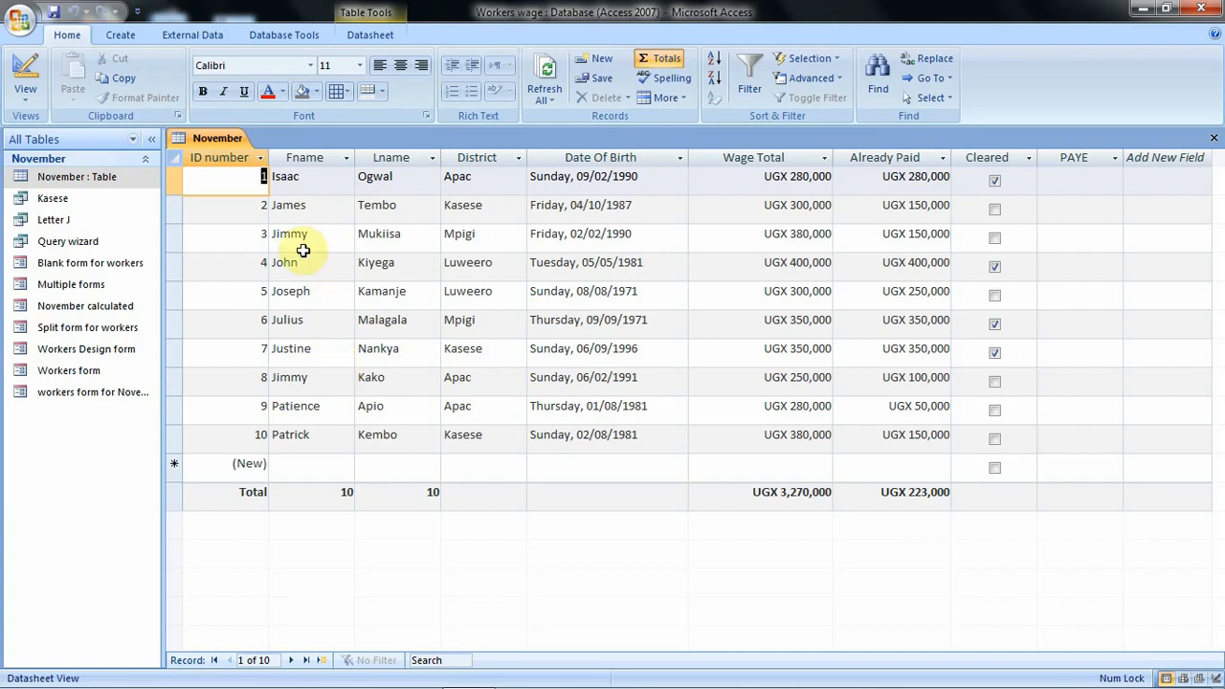
# Start another query in design view and add the November table as its source
pyautogui.click(124, 38)
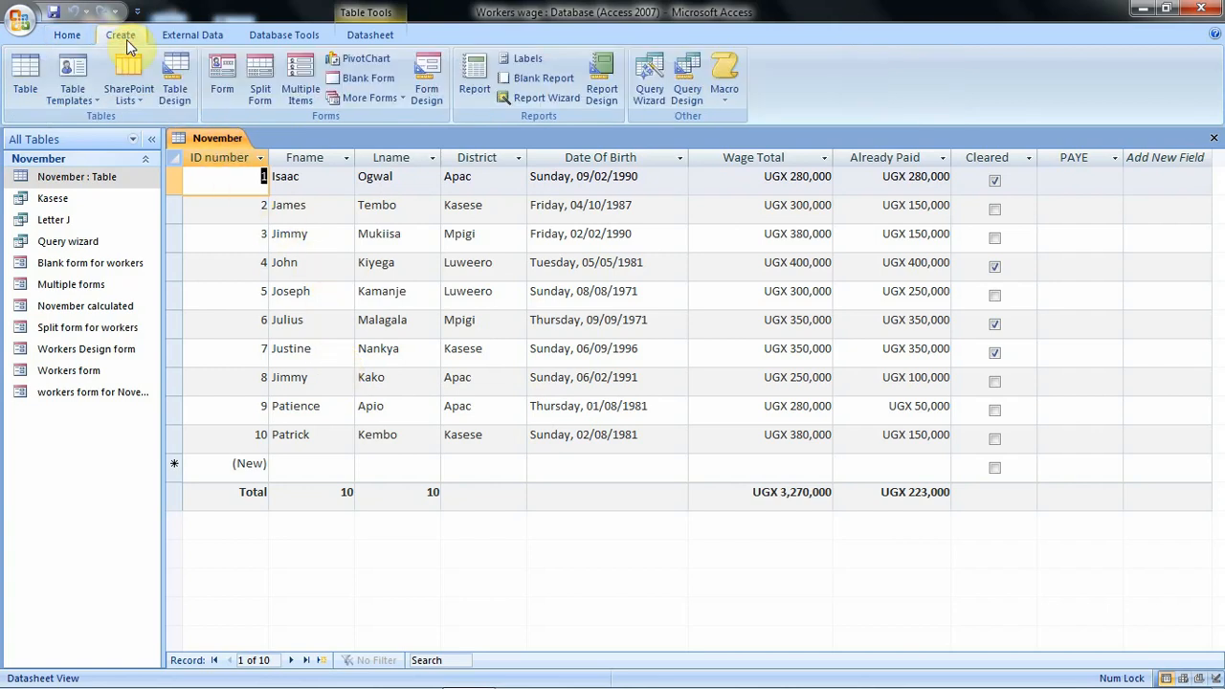
pyautogui.click(687, 84)
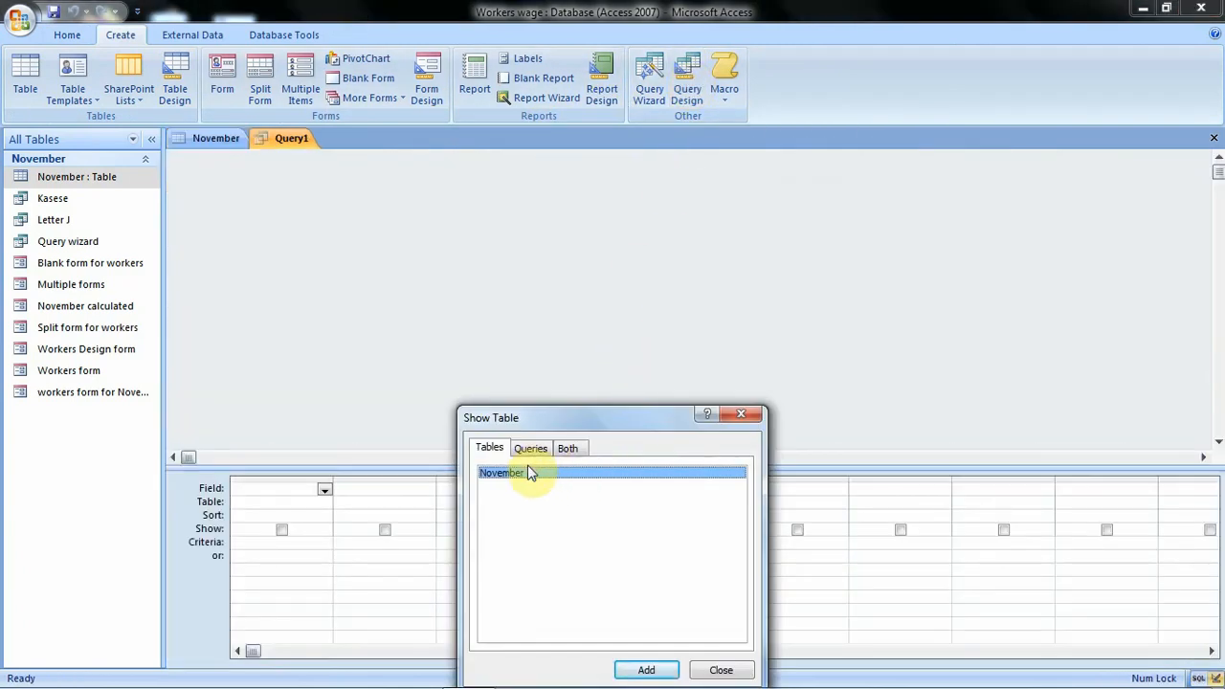
pyautogui.click(647, 669)
pyautogui.click(721, 670)
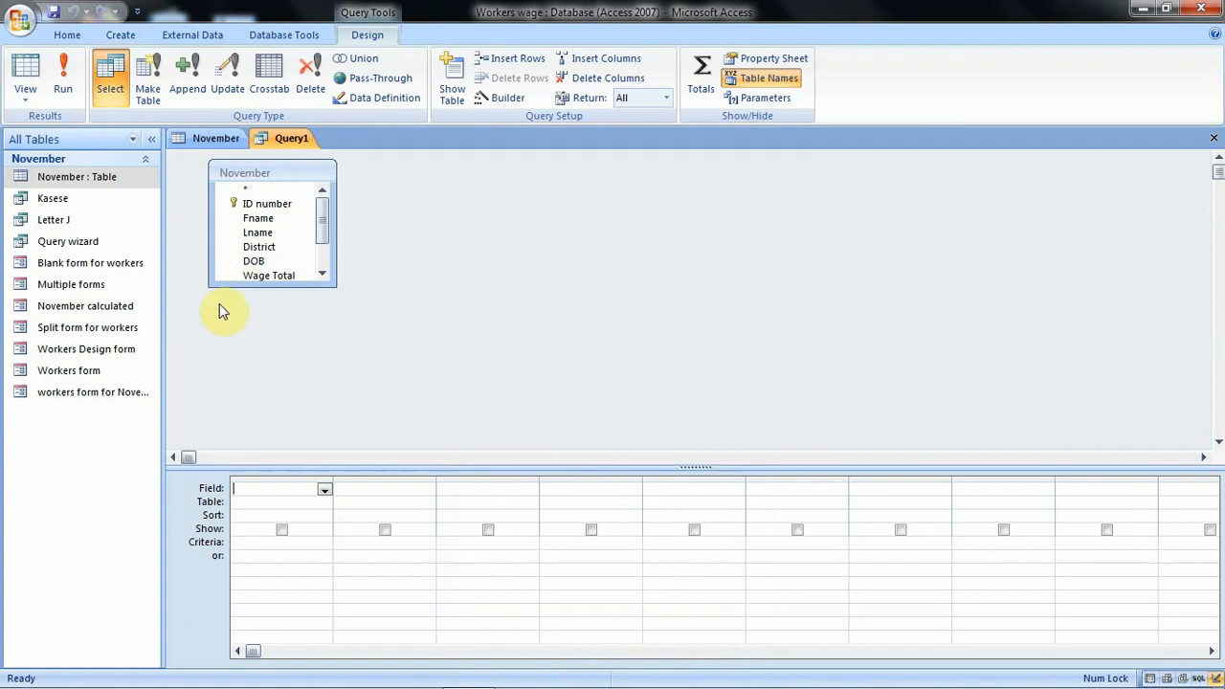
# Assign the ID number, Fname, Lname and District fields to the first four columns of the query grid
pyautogui.click(325, 490)
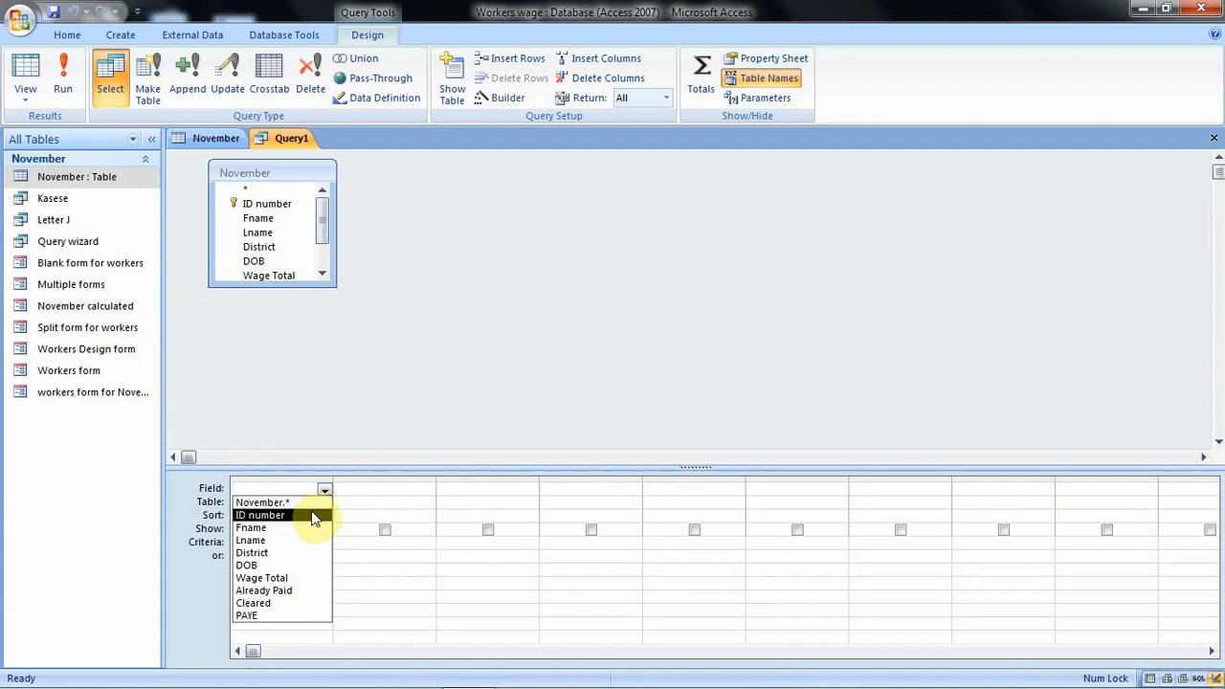
pyautogui.click(307, 515)
pyautogui.click(412, 487)
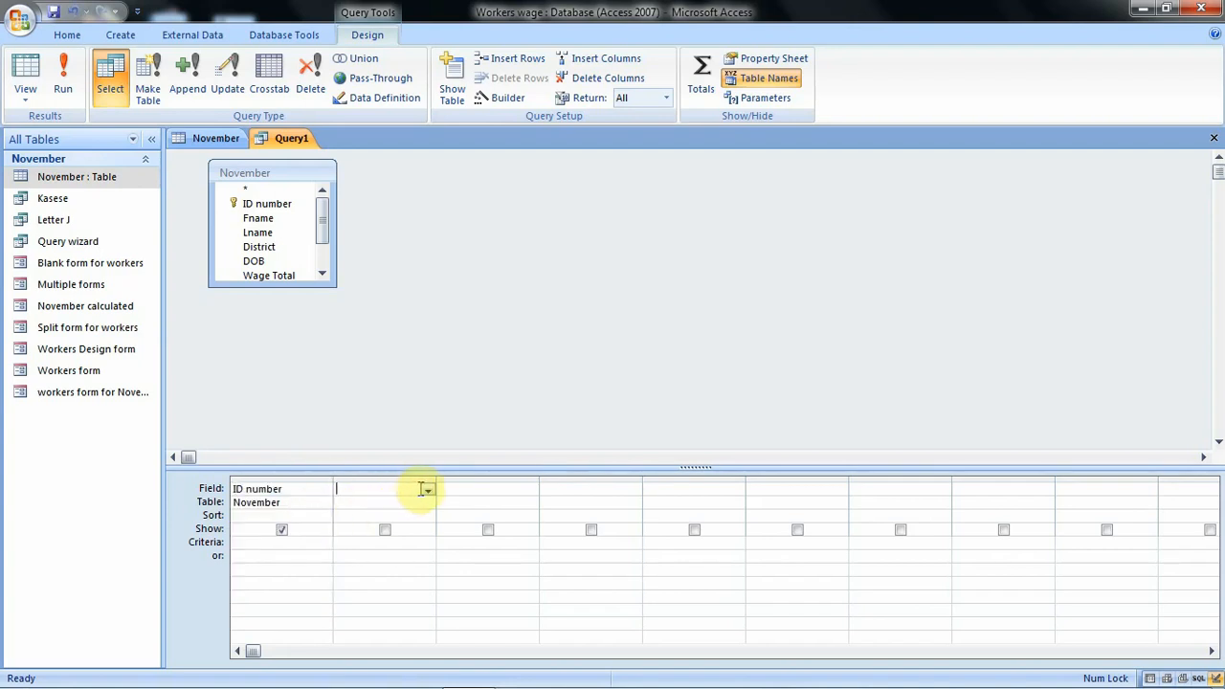
pyautogui.click(428, 490)
pyautogui.click(383, 523)
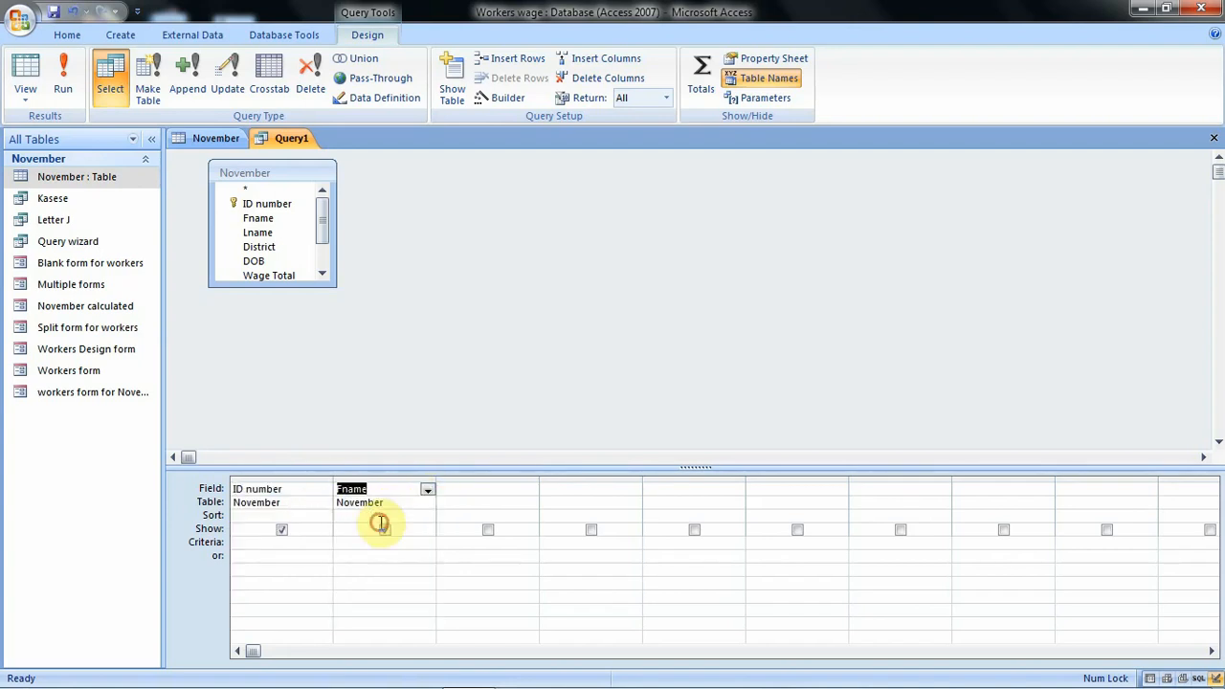
pyautogui.click(525, 489)
pyautogui.click(530, 490)
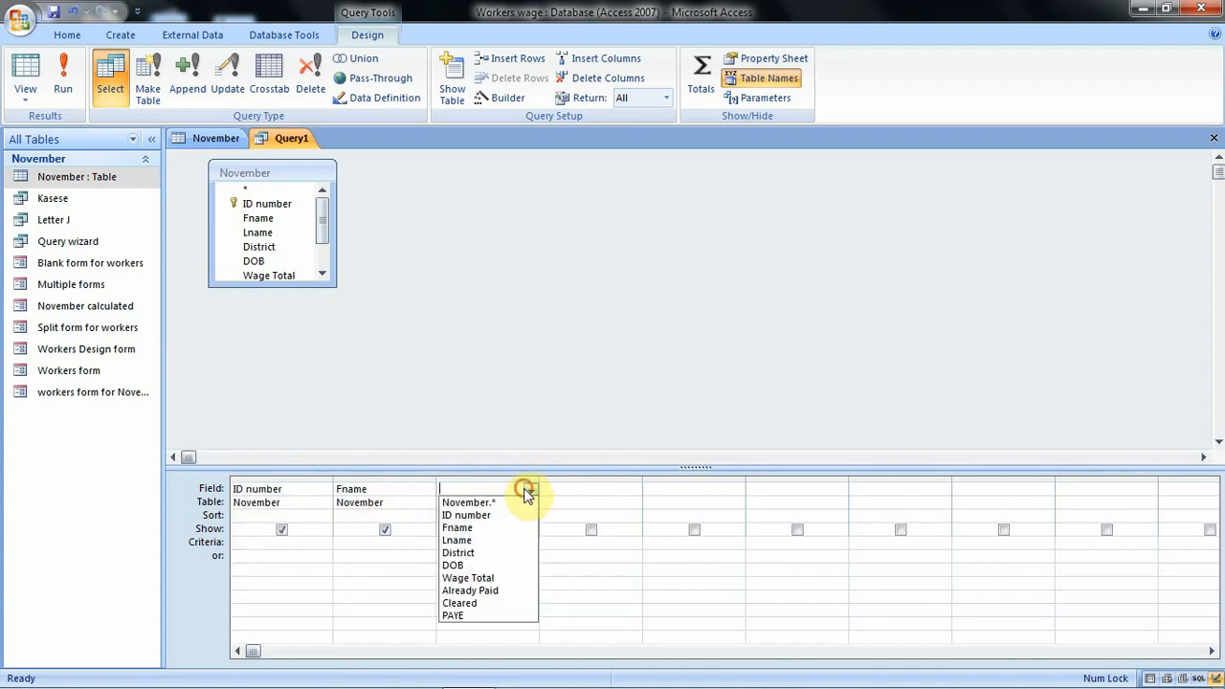
pyautogui.click(459, 541)
pyautogui.click(634, 489)
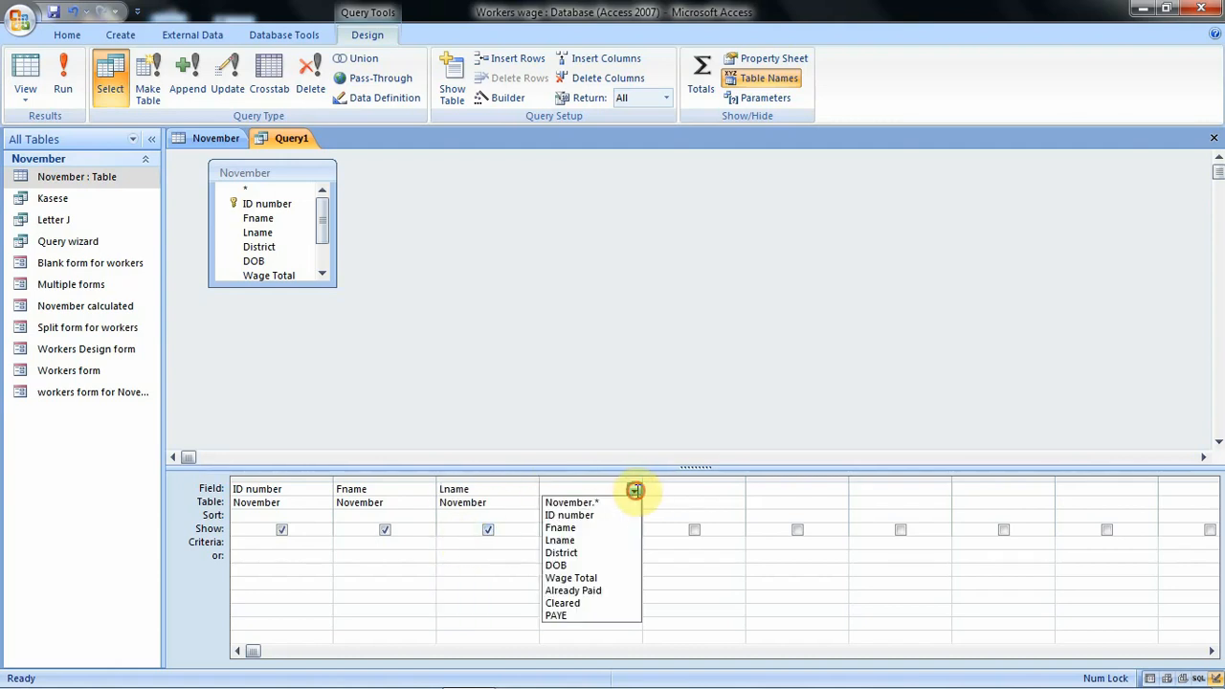
pyautogui.click(624, 554)
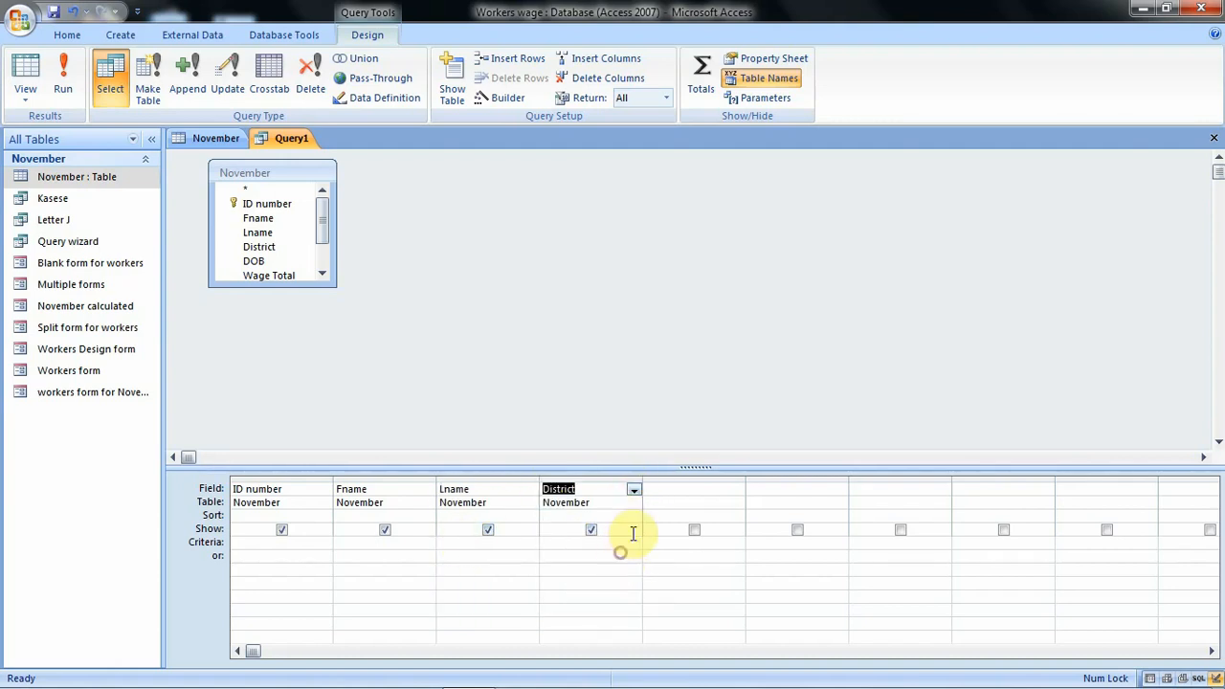
# Assign the DOB, Wage Total, Already Paid, Cleared and PAYE fields to the next five columns of the query grid
pyautogui.click(738, 491)
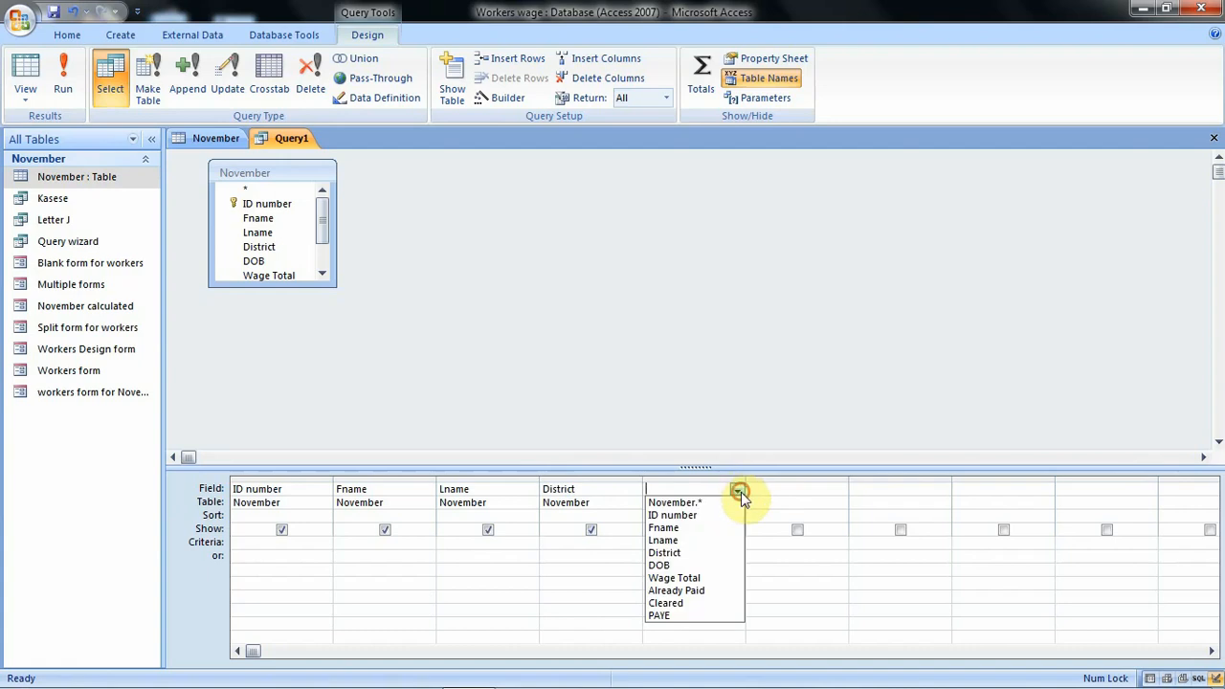
pyautogui.click(723, 563)
pyautogui.click(838, 489)
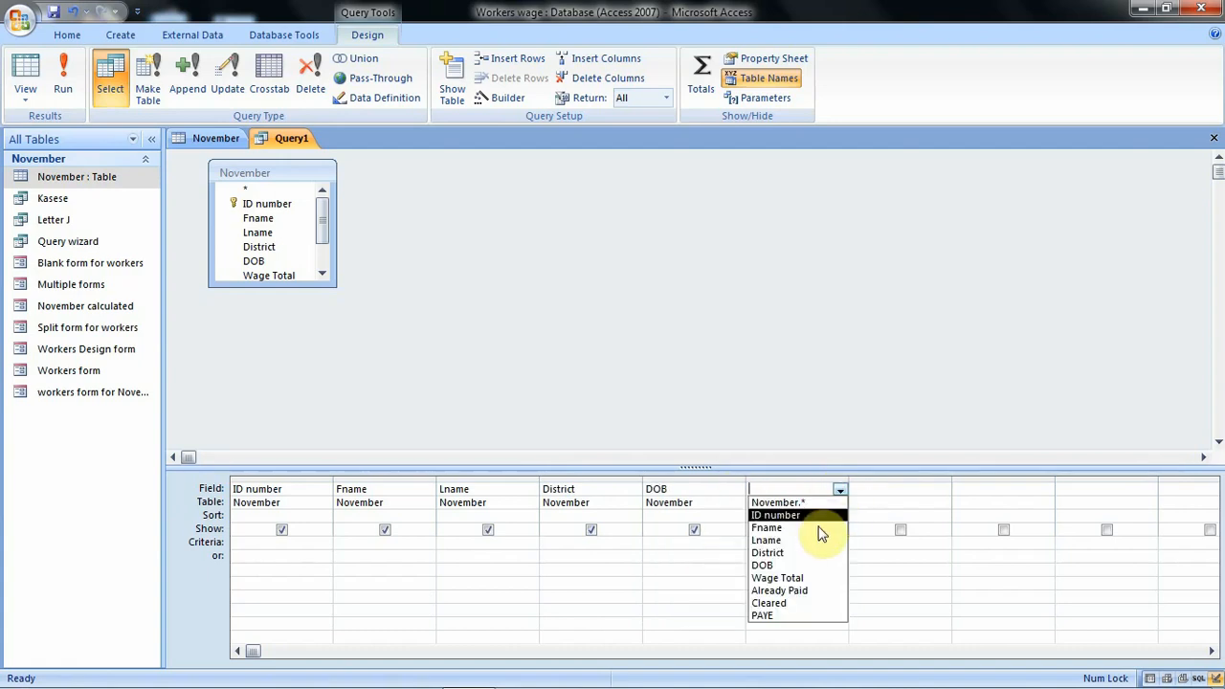
pyautogui.click(813, 578)
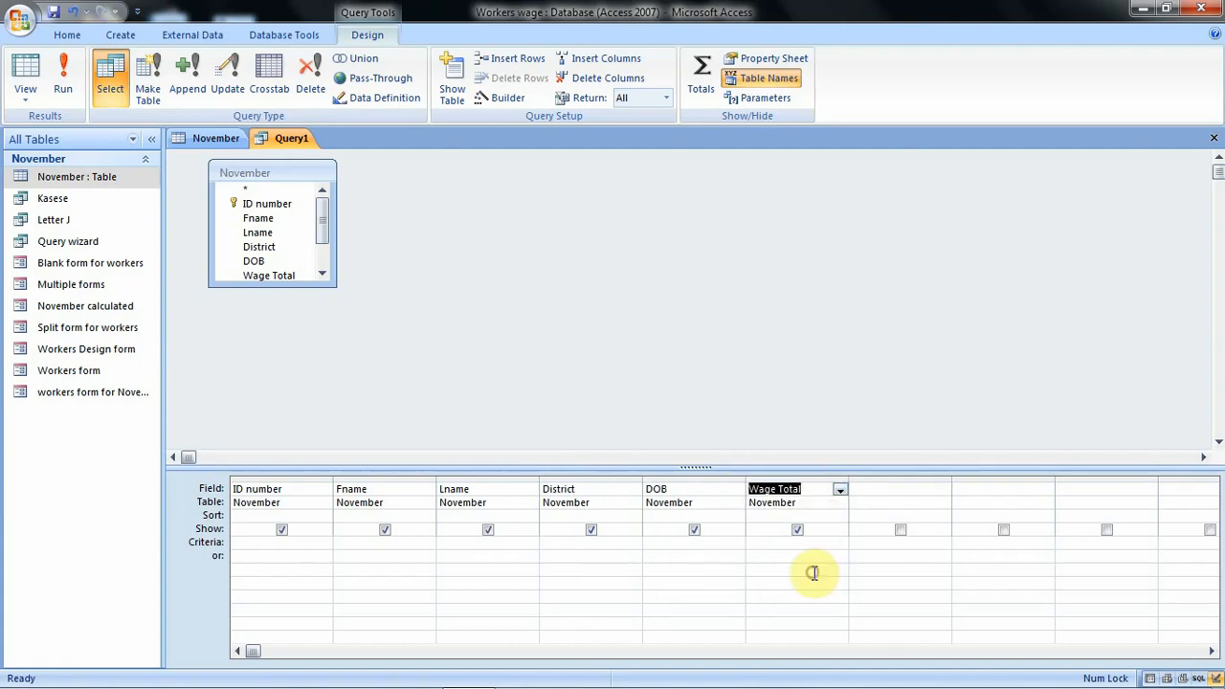
pyautogui.click(943, 492)
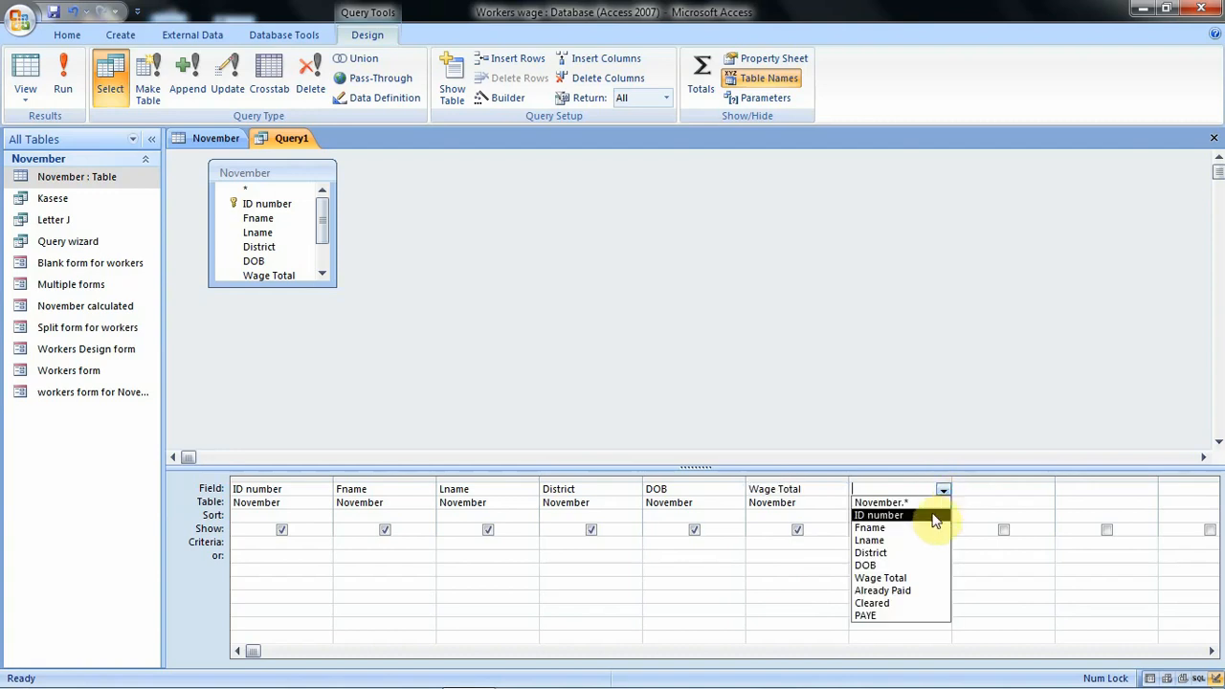
pyautogui.click(901, 585)
pyautogui.click(1046, 490)
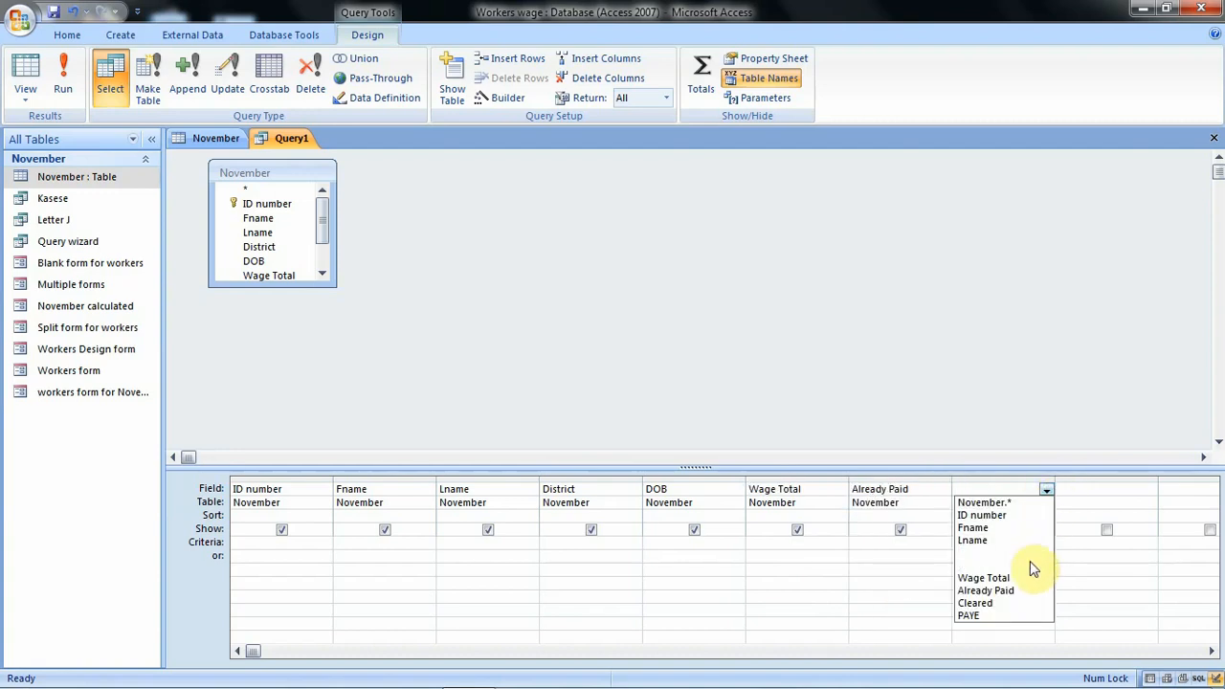
pyautogui.click(1024, 605)
pyautogui.click(1149, 490)
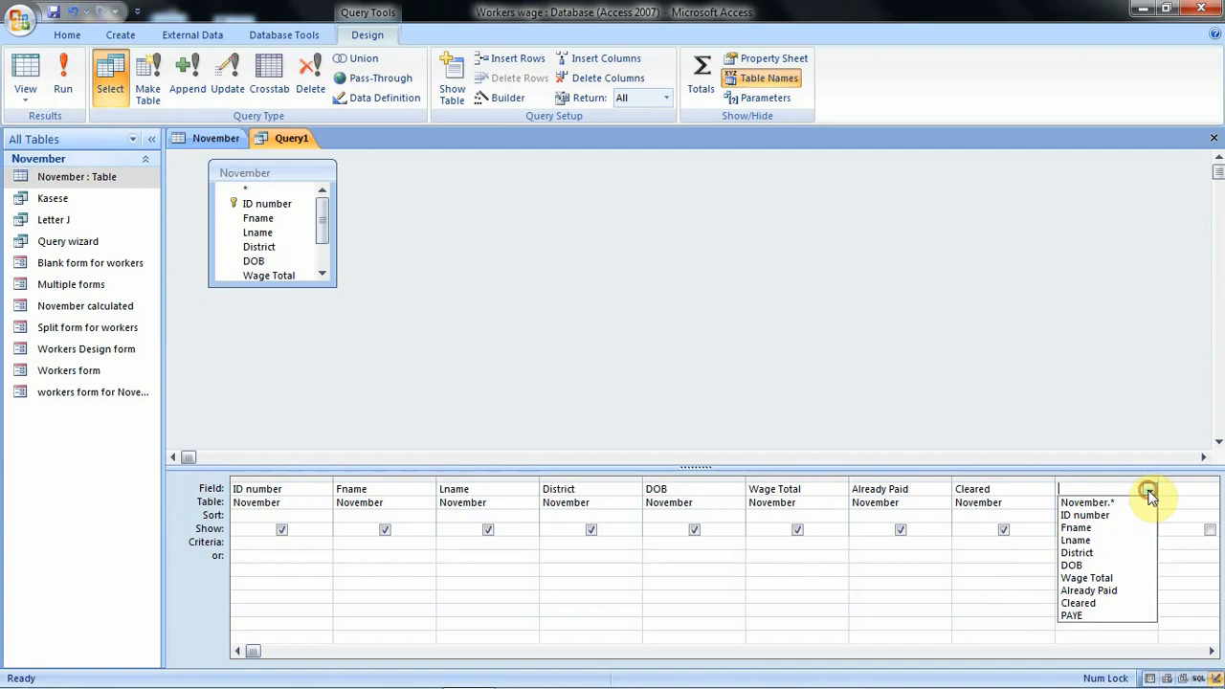
pyautogui.click(1091, 614)
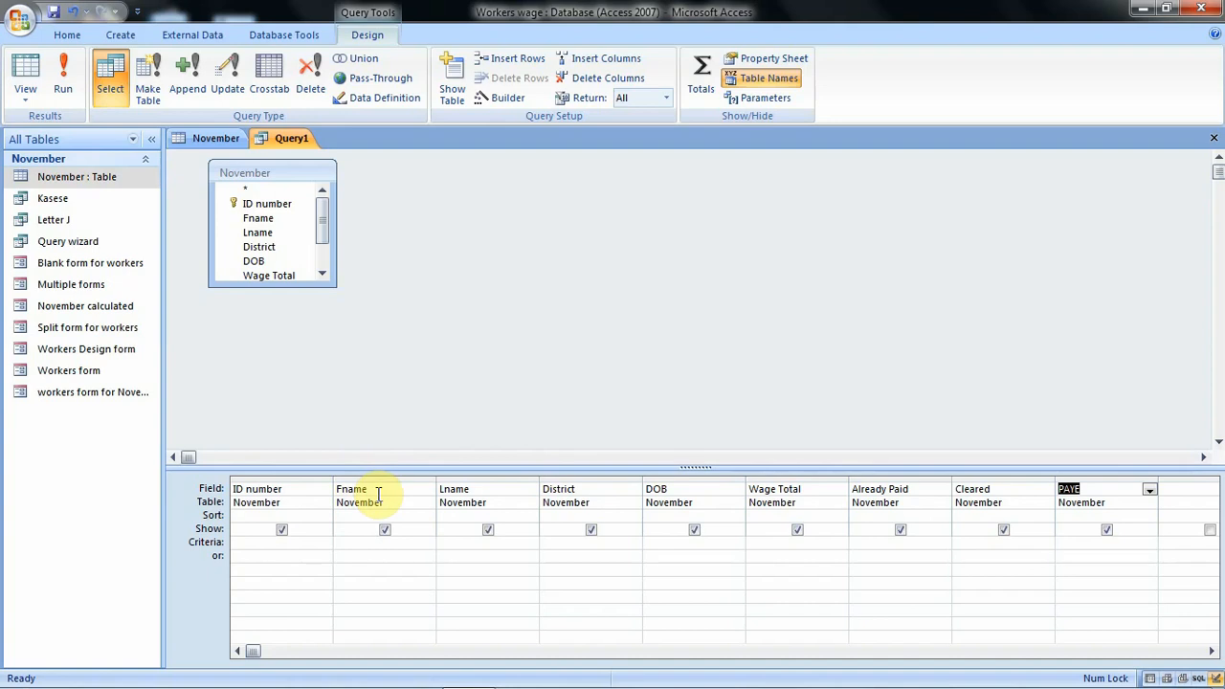
# Set the Fname criterion to Not like "*m*" and run the query
pyautogui.click(381, 543)
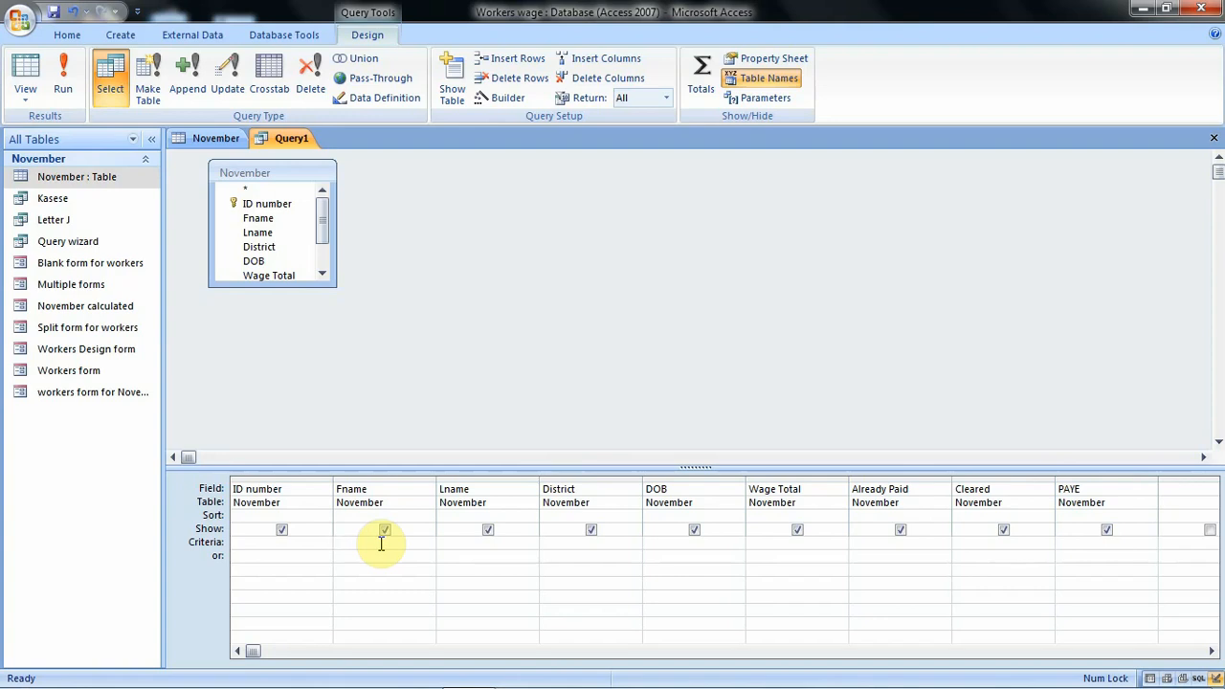
pyautogui.write('Not like"*m*')
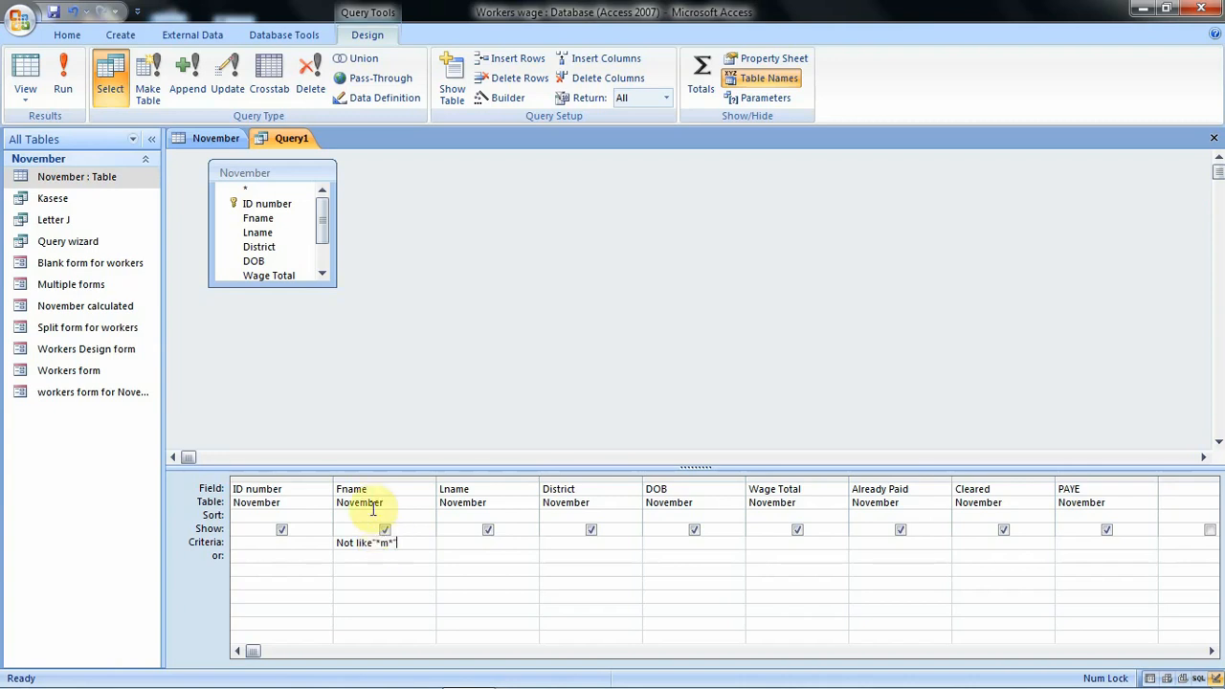
pyautogui.click(63, 72)
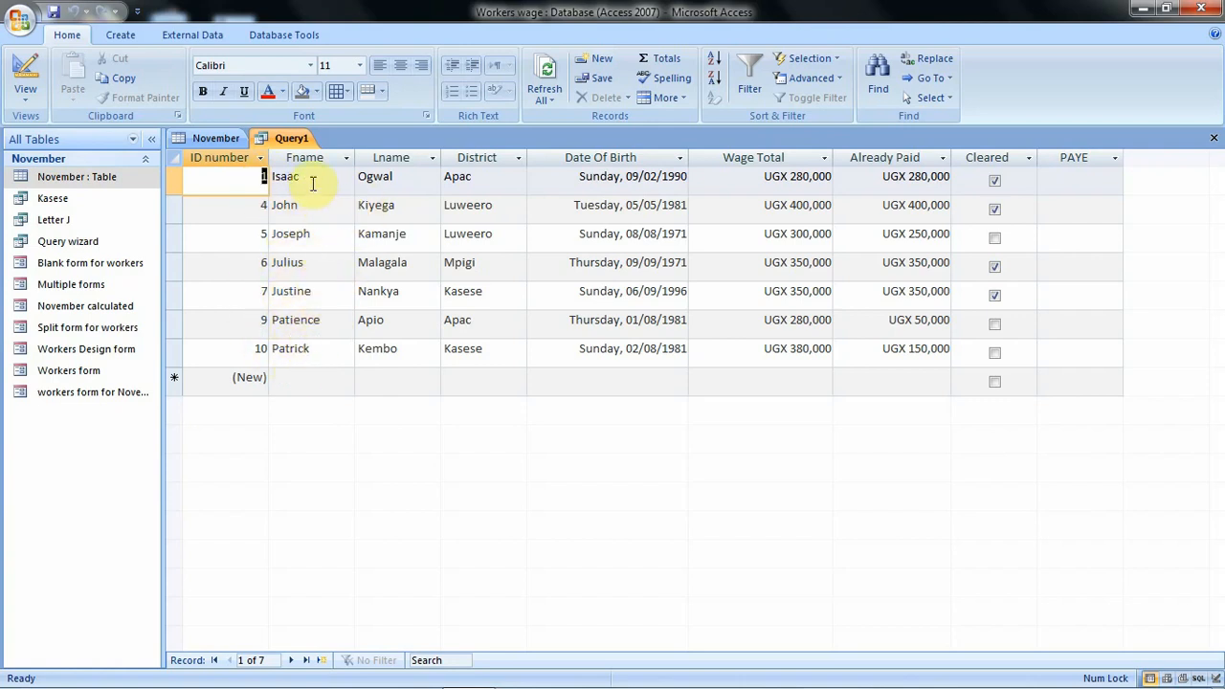
# Save the query as Do not contain M and close it
pyautogui.click(52, 13)
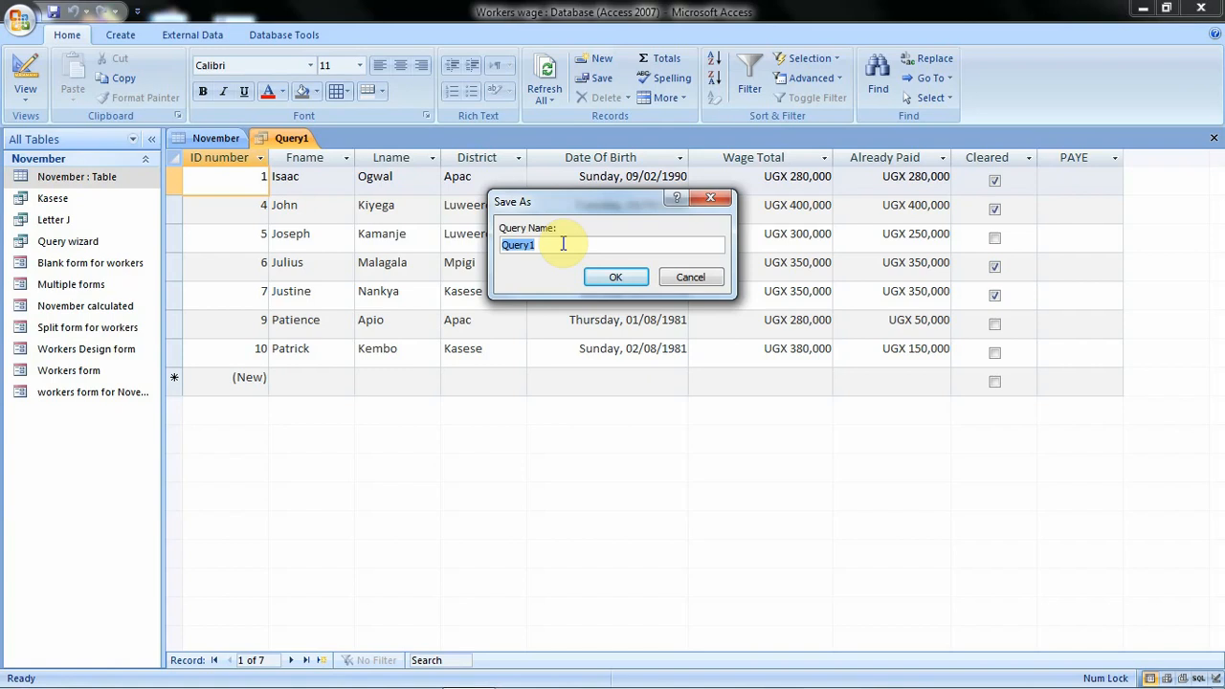
pyautogui.write('D')
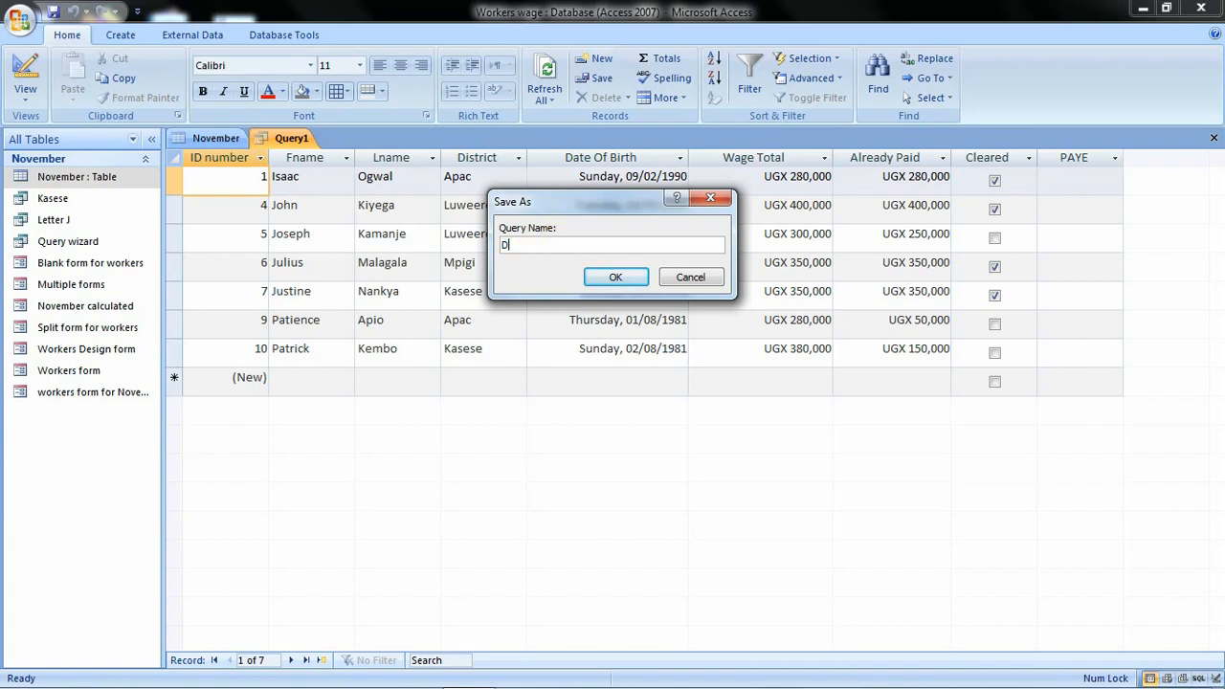
pyautogui.write('o not com')
pyautogui.write('tain M')
pyautogui.click(612, 278)
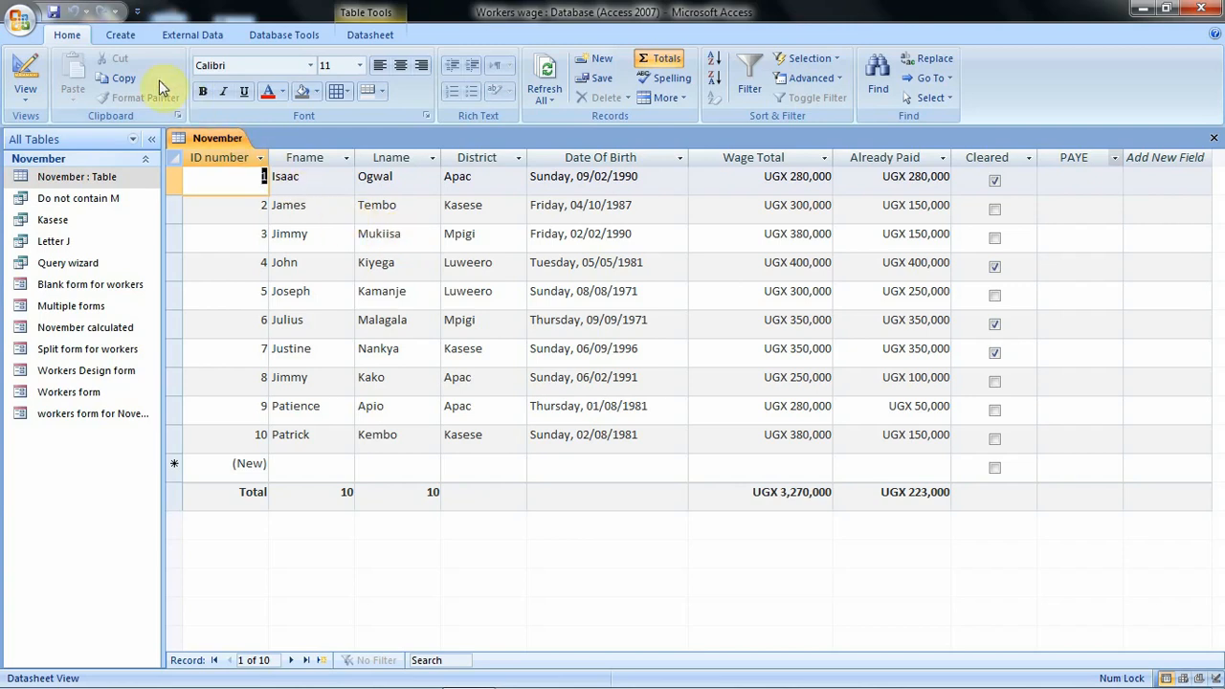
# Create a new query in design view with the November table as its source
pyautogui.click(130, 38)
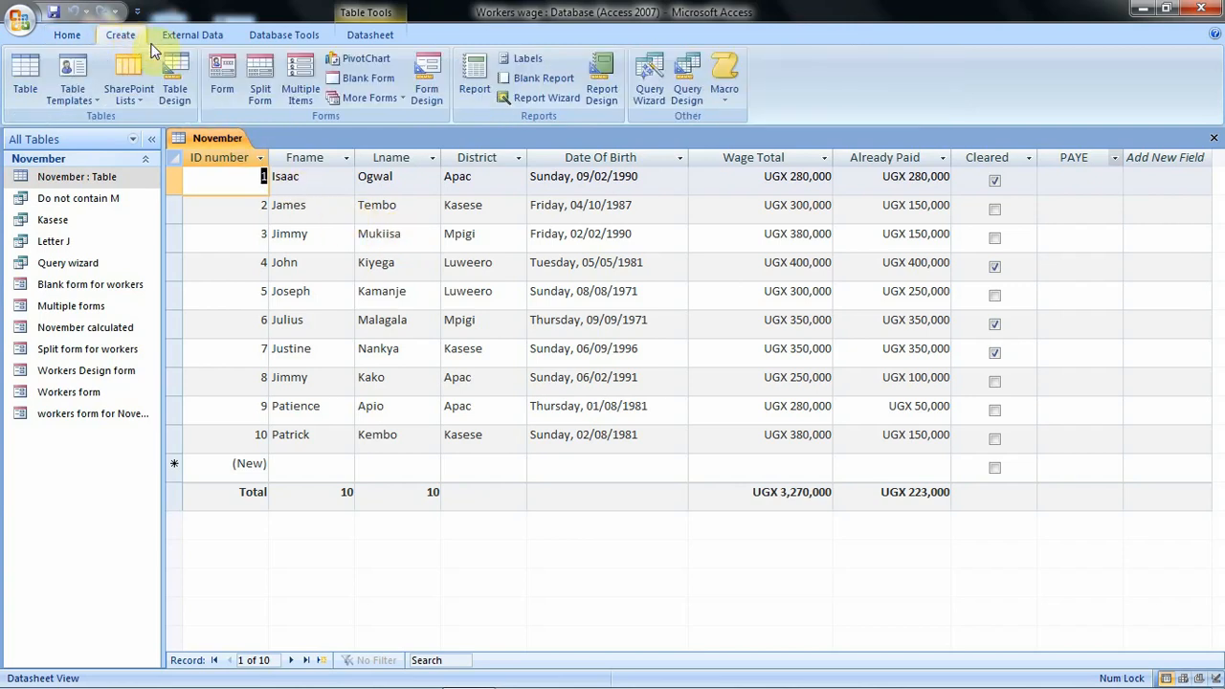
pyautogui.click(689, 86)
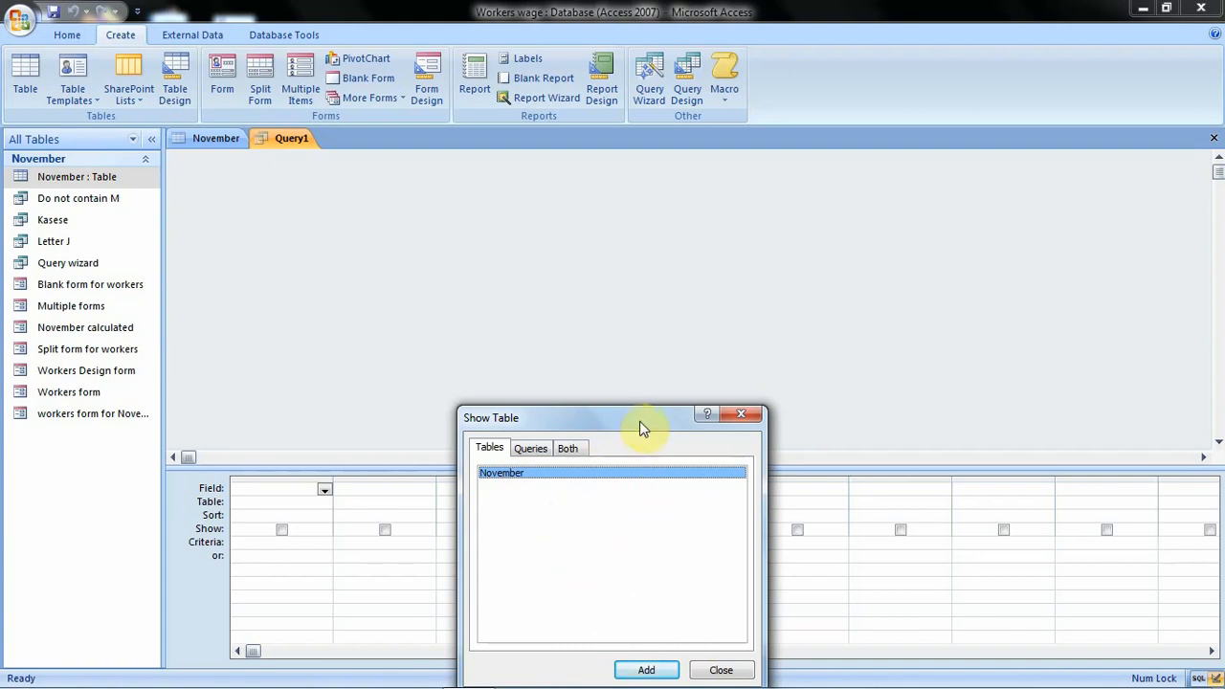
pyautogui.moveTo(640, 419); pyautogui.dragTo(685, 168)
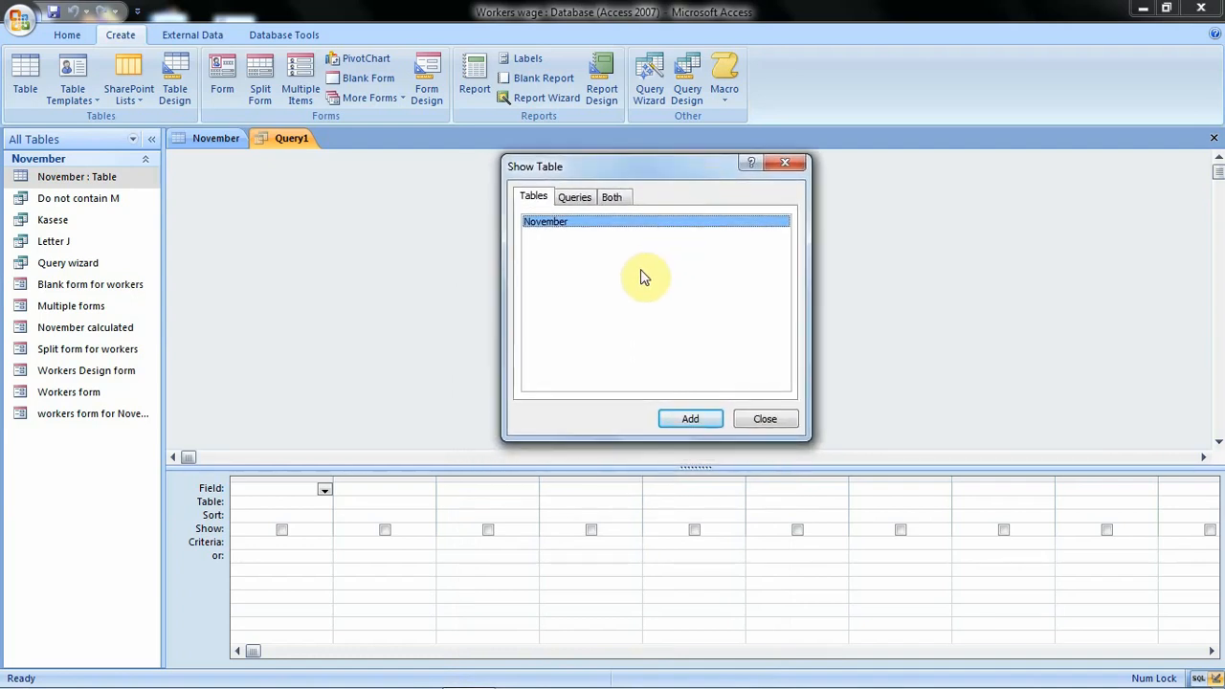
pyautogui.click(687, 420)
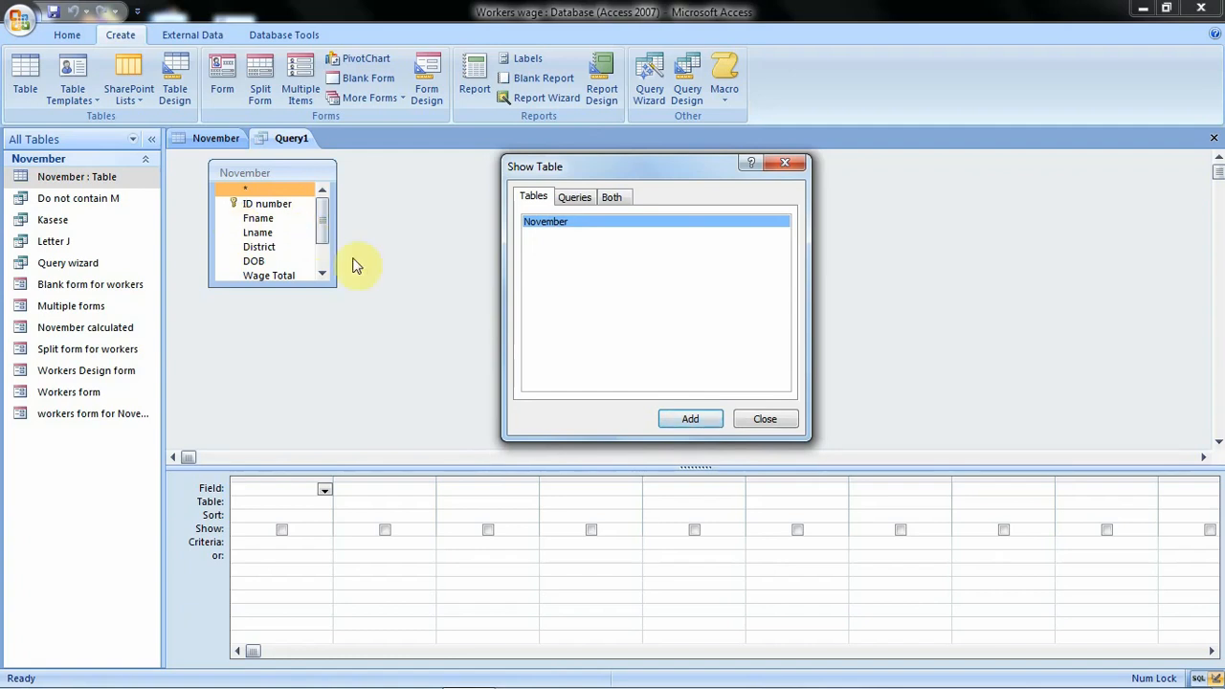
pyautogui.click(768, 418)
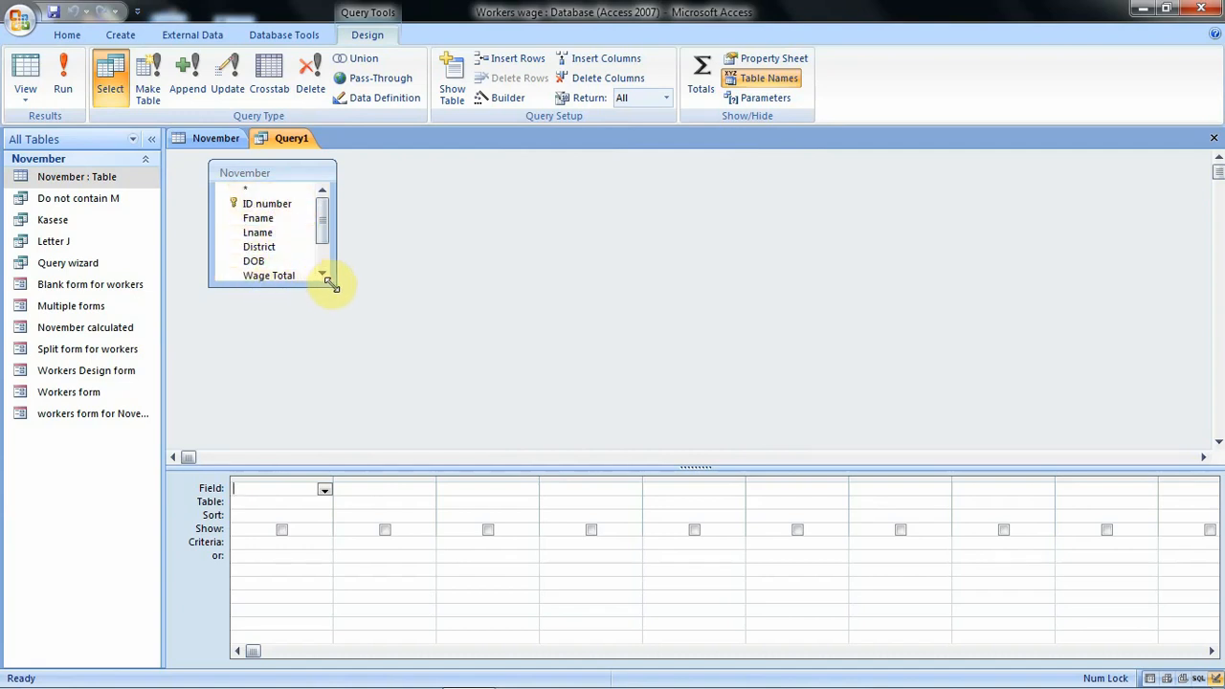
# Enlarge the November field list and add all fields from ID number to PAYE to the query grid at once
pyautogui.moveTo(333, 286); pyautogui.dragTo(360, 358)
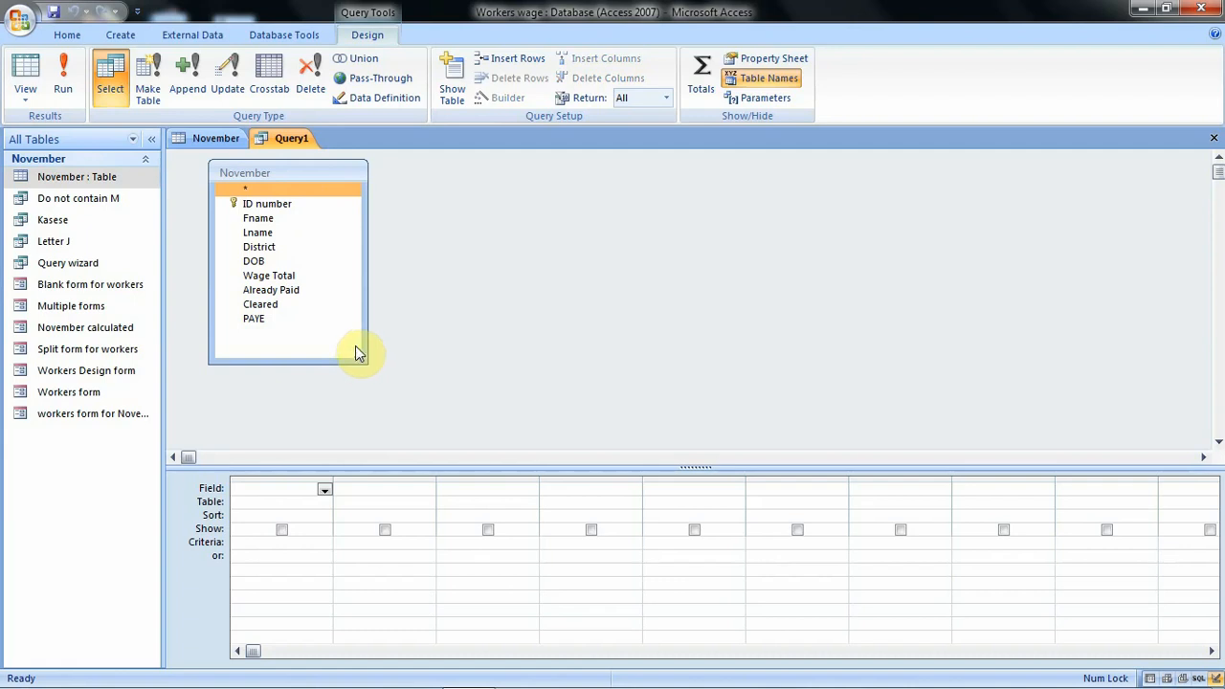
pyautogui.click(283, 211)
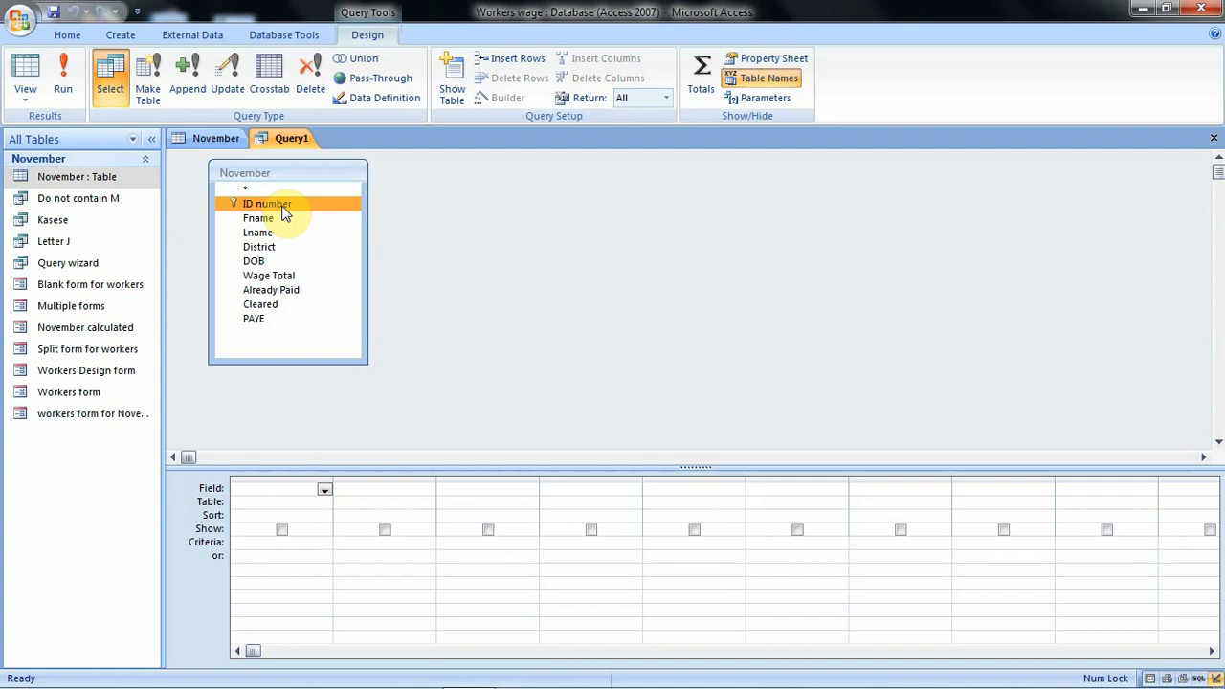
pyautogui.keyDown('shift'); pyautogui.click(288, 319); pyautogui.keyUp('shift')
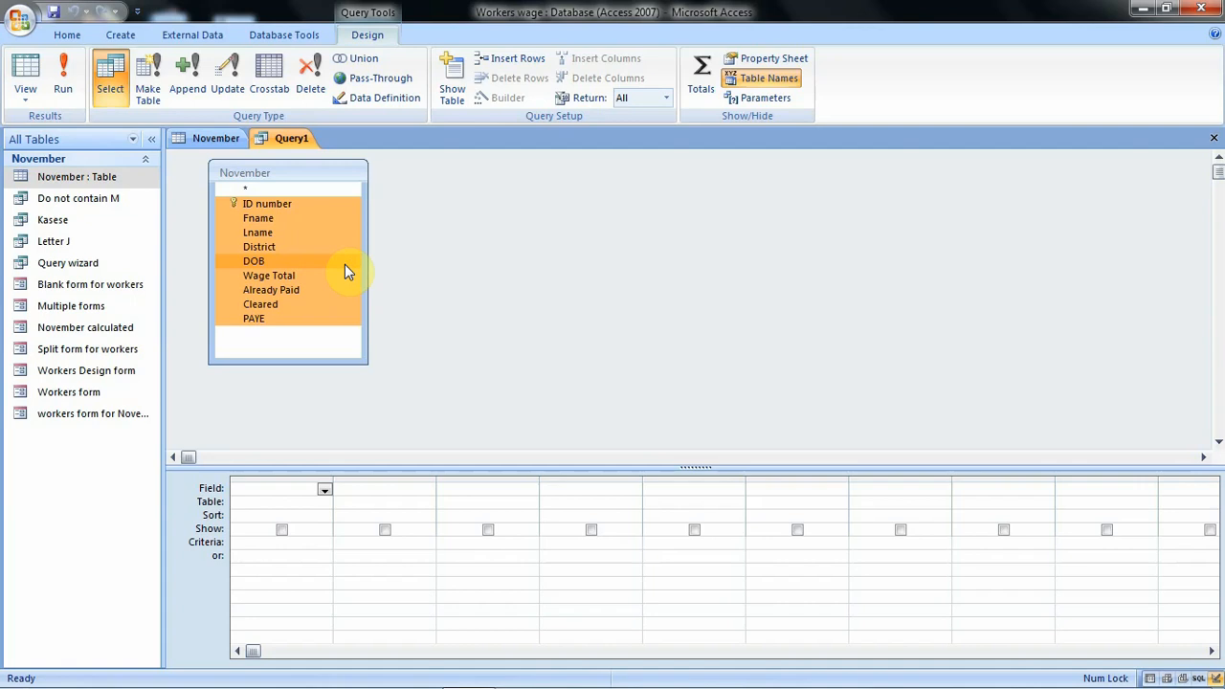
pyautogui.moveTo(345, 266); pyautogui.dragTo(302, 490)
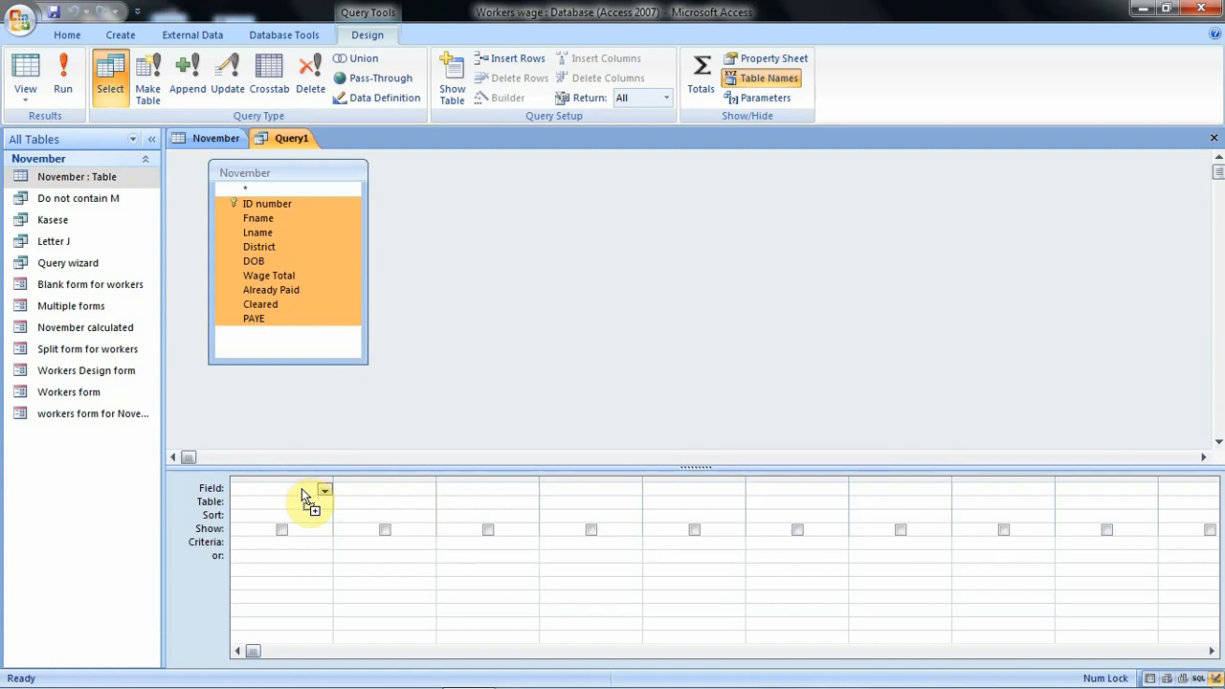
pyautogui.moveTo(302, 490); pyautogui.dragTo(301, 488)
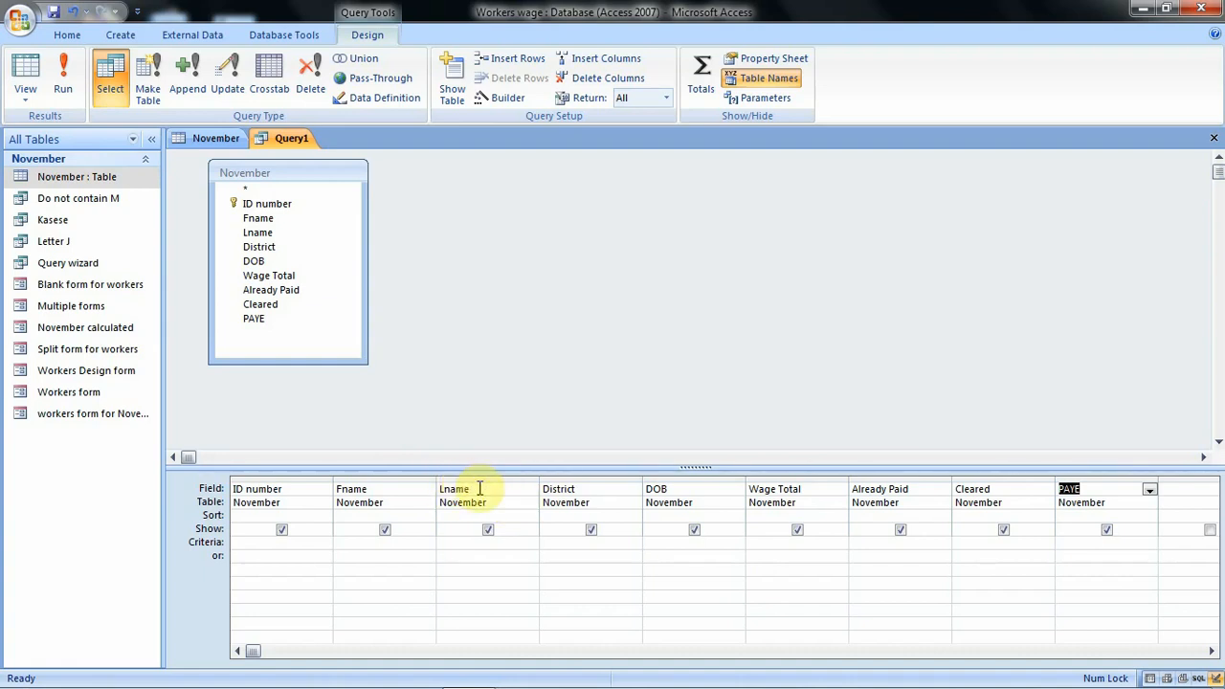
# Set the Lname criterion to like "*a" and run the query
pyautogui.click(475, 542)
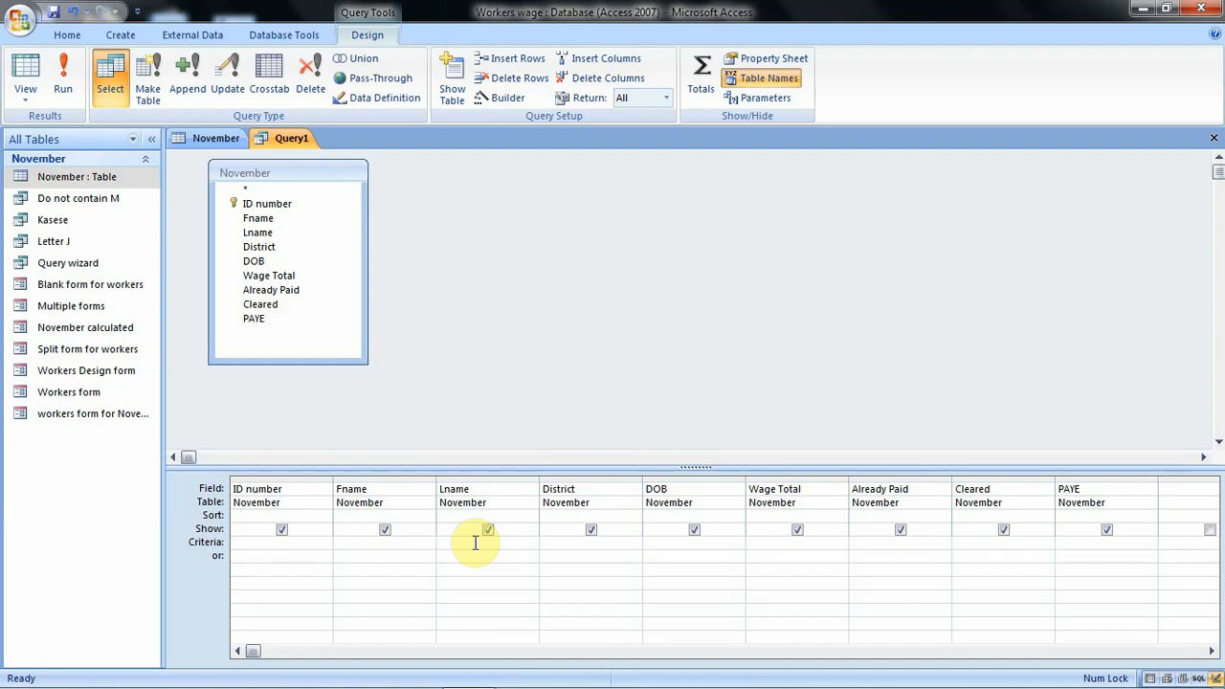
pyautogui.write('ike"*')
pyautogui.write('a"')
pyautogui.click(64, 81)
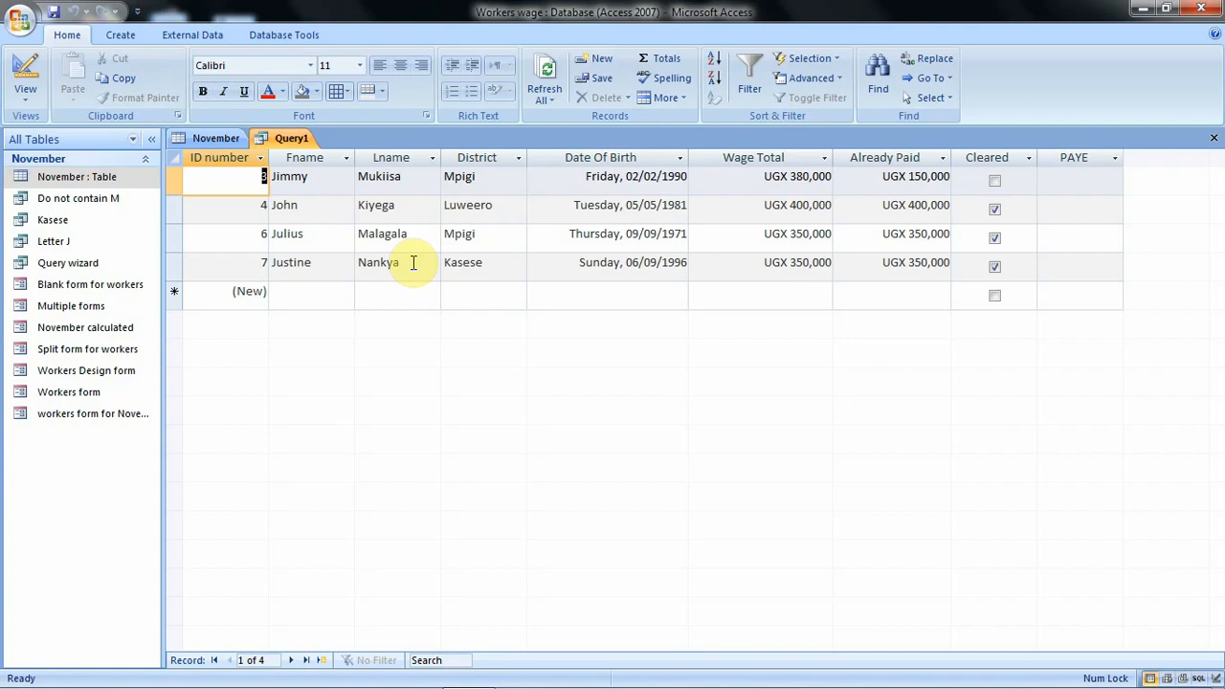
# Save the query as End with A and close it
pyautogui.rightClick(294, 141)
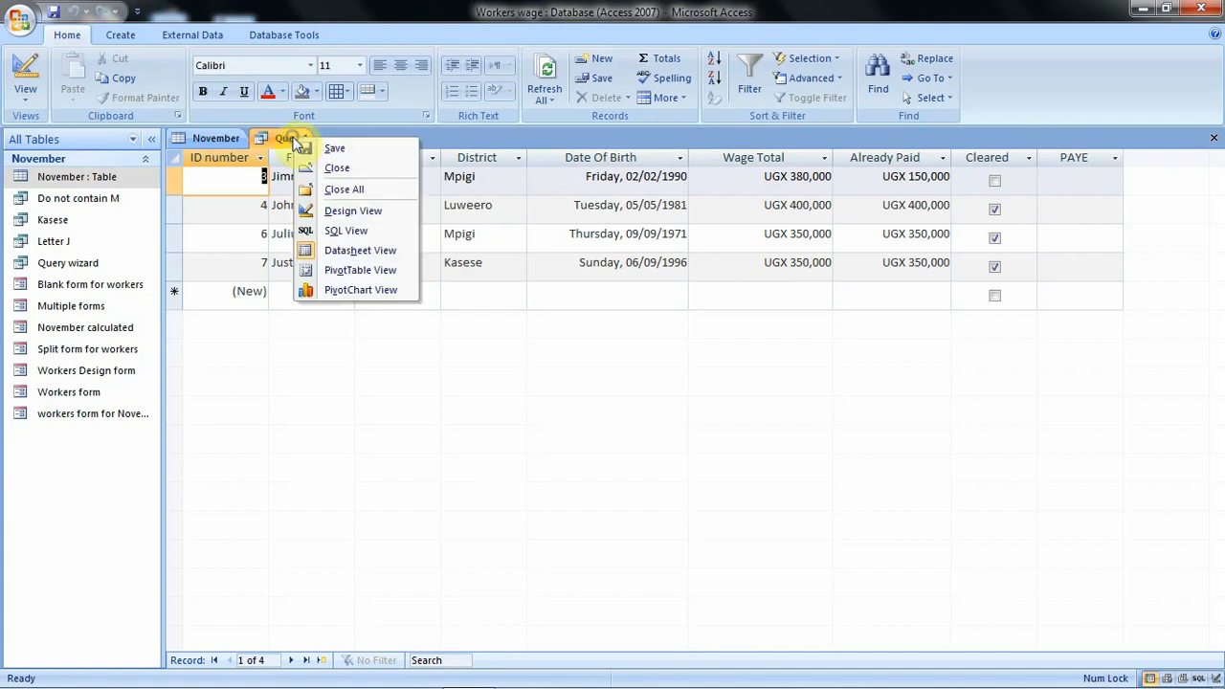
pyautogui.click(334, 149)
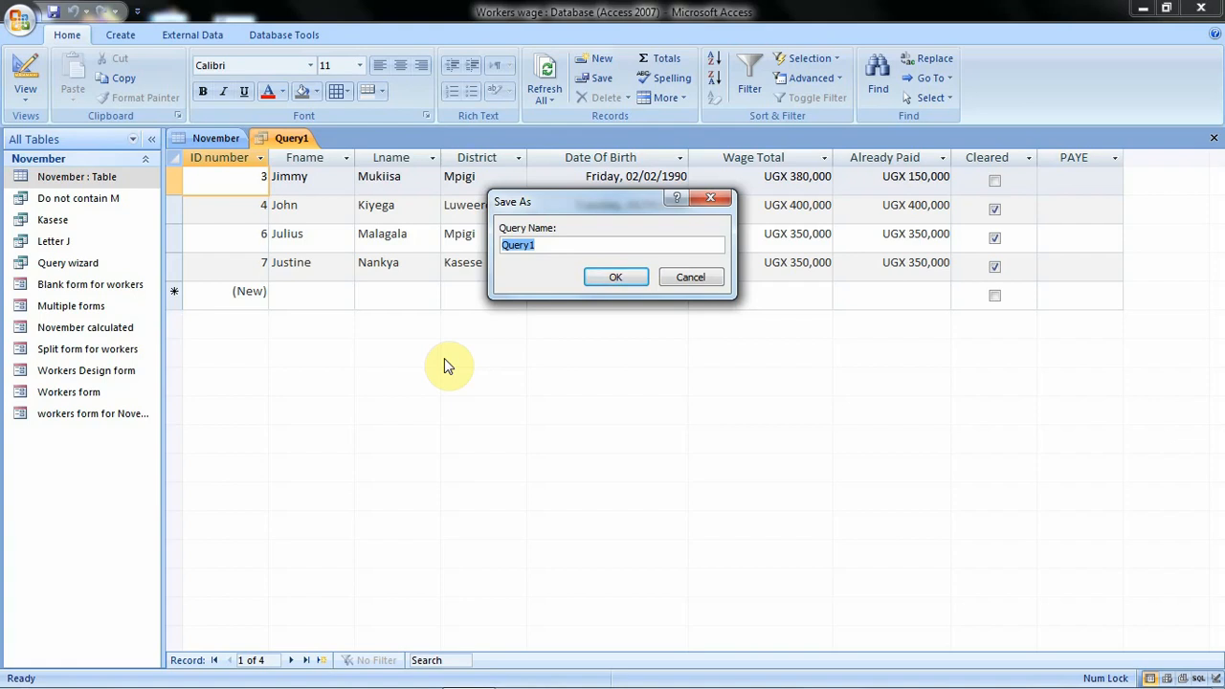
pyautogui.write('End with A')
pyautogui.click(613, 279)
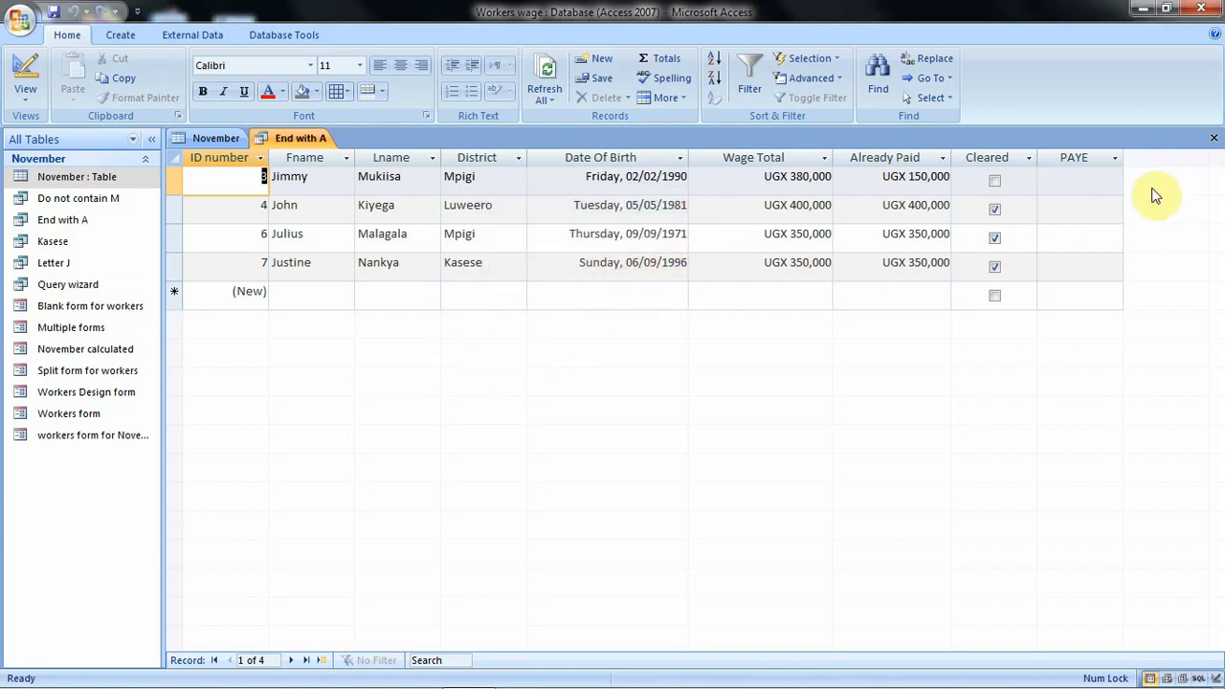
pyautogui.click(1214, 140)
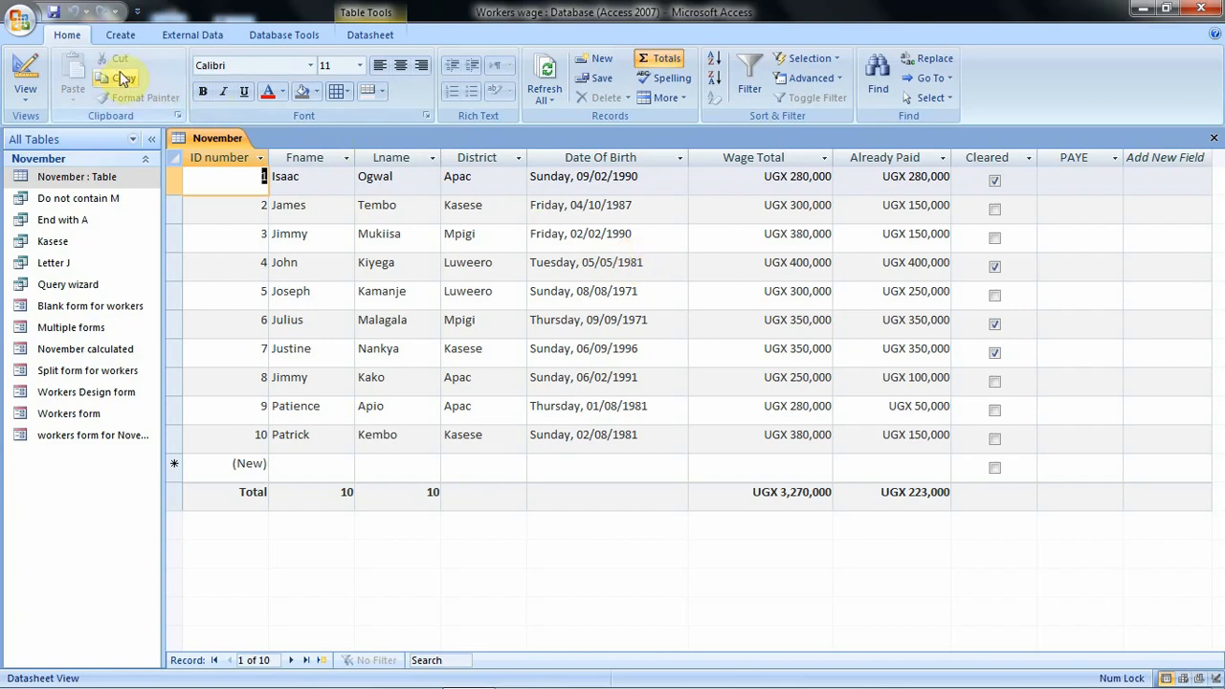
pyautogui.click(120, 35)
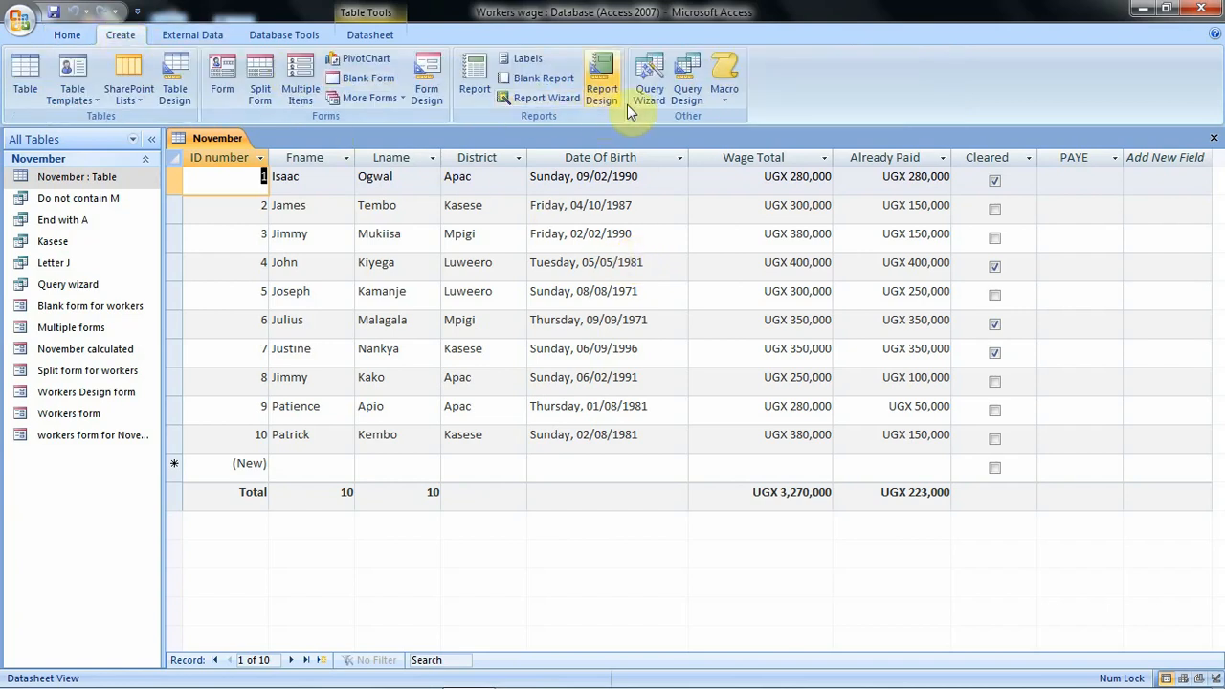
pyautogui.click(693, 84)
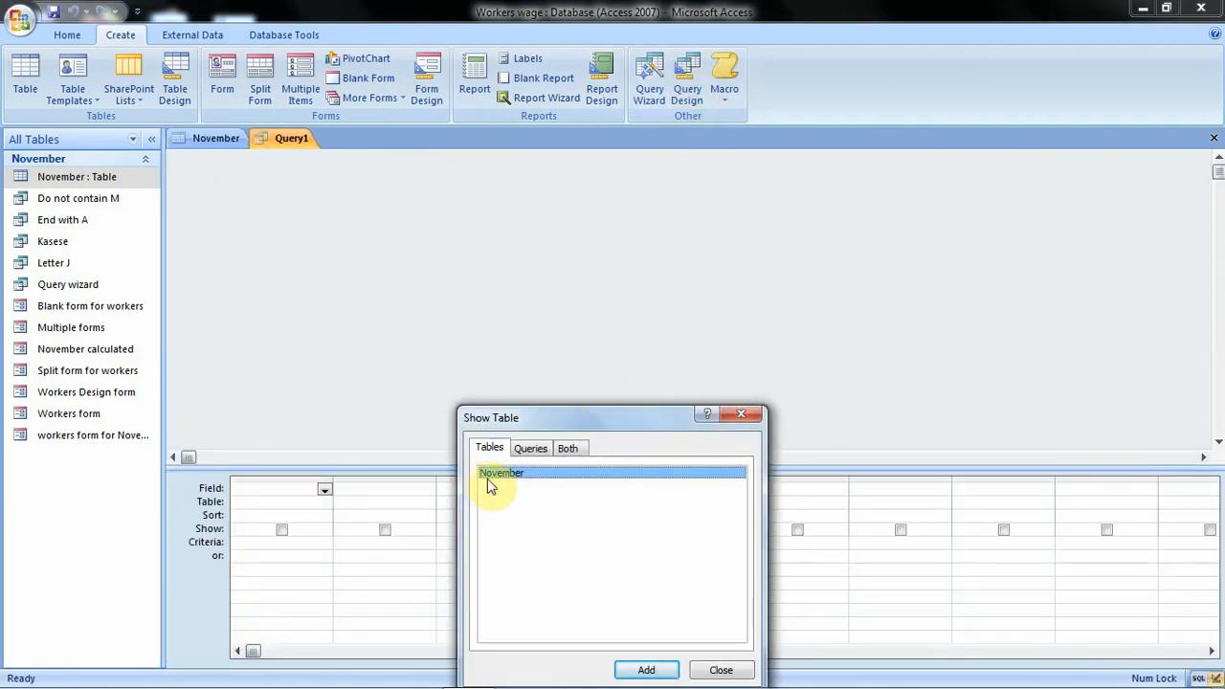
pyautogui.click(647, 670)
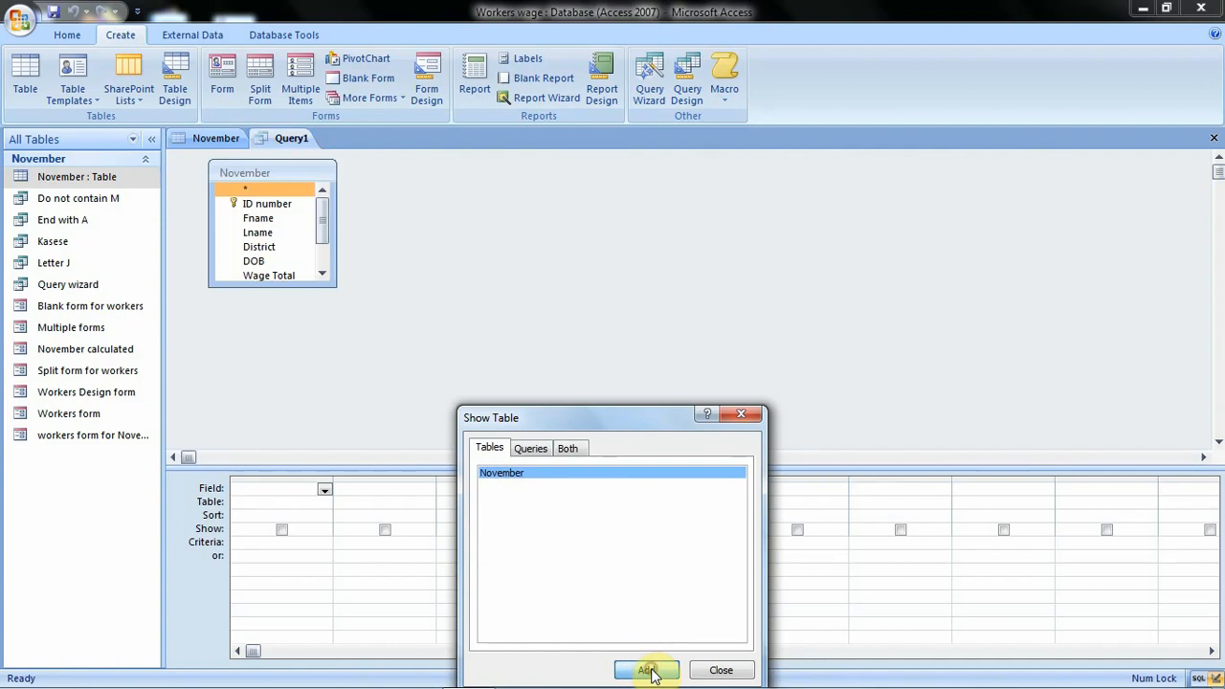
pyautogui.click(720, 670)
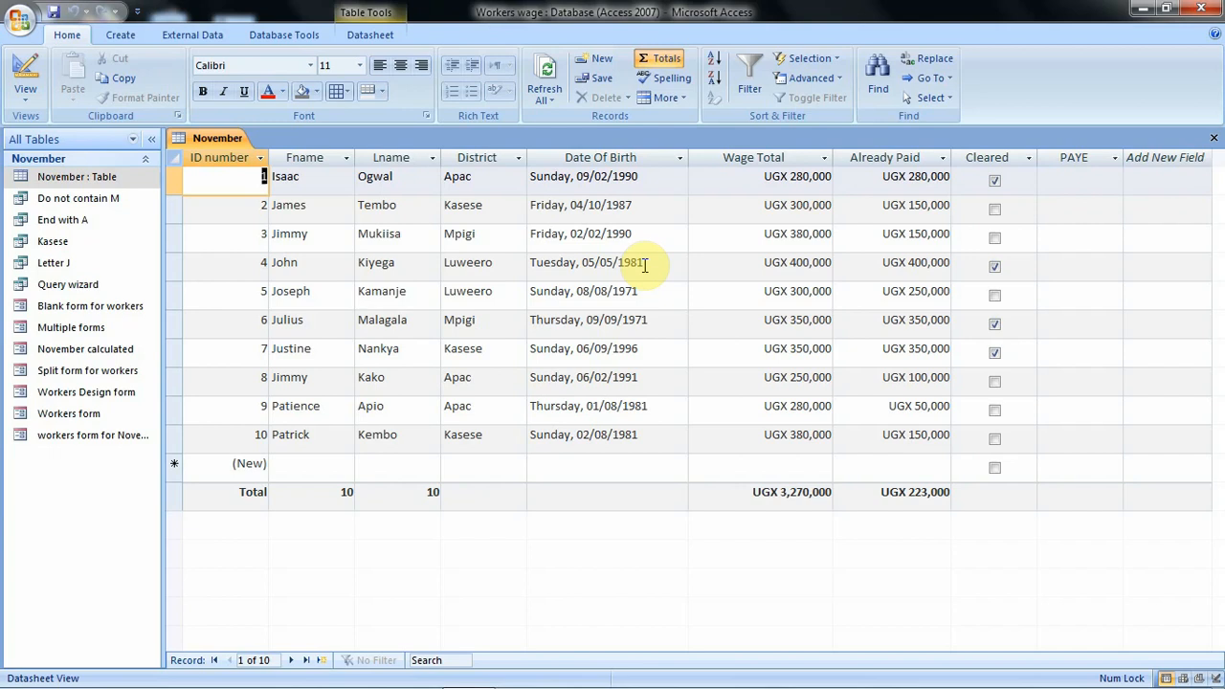
# Create a new query in design view with the November table as its source
pyautogui.click(132, 36)
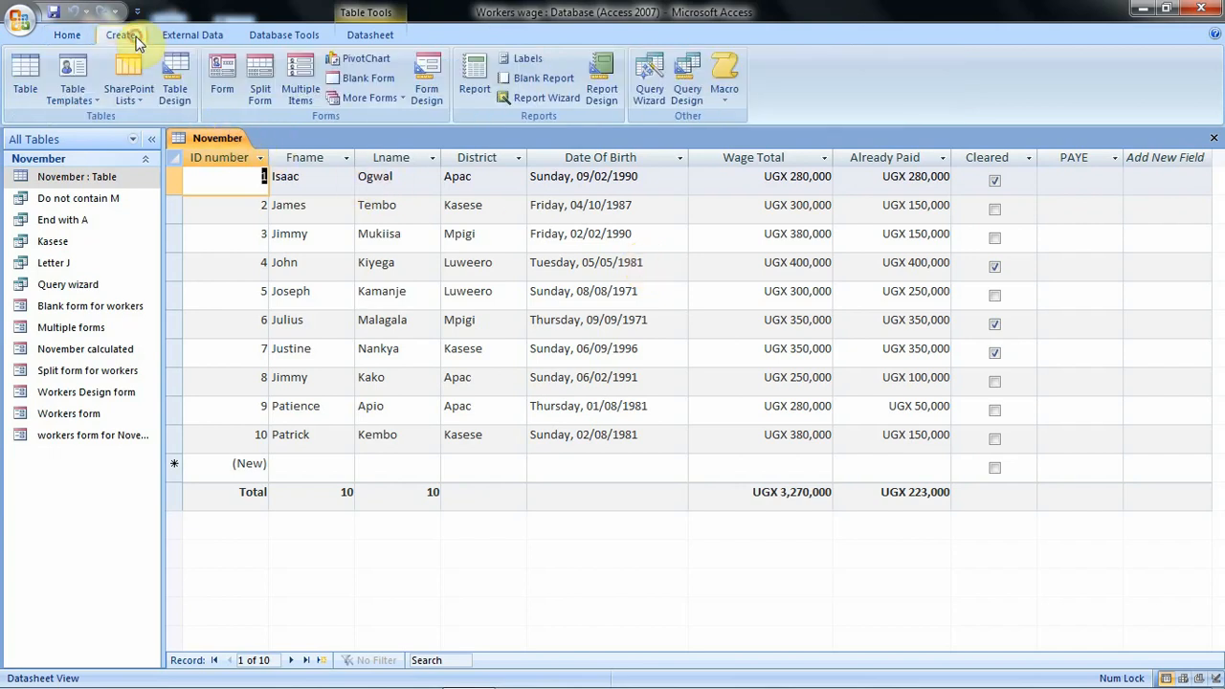
pyautogui.click(697, 81)
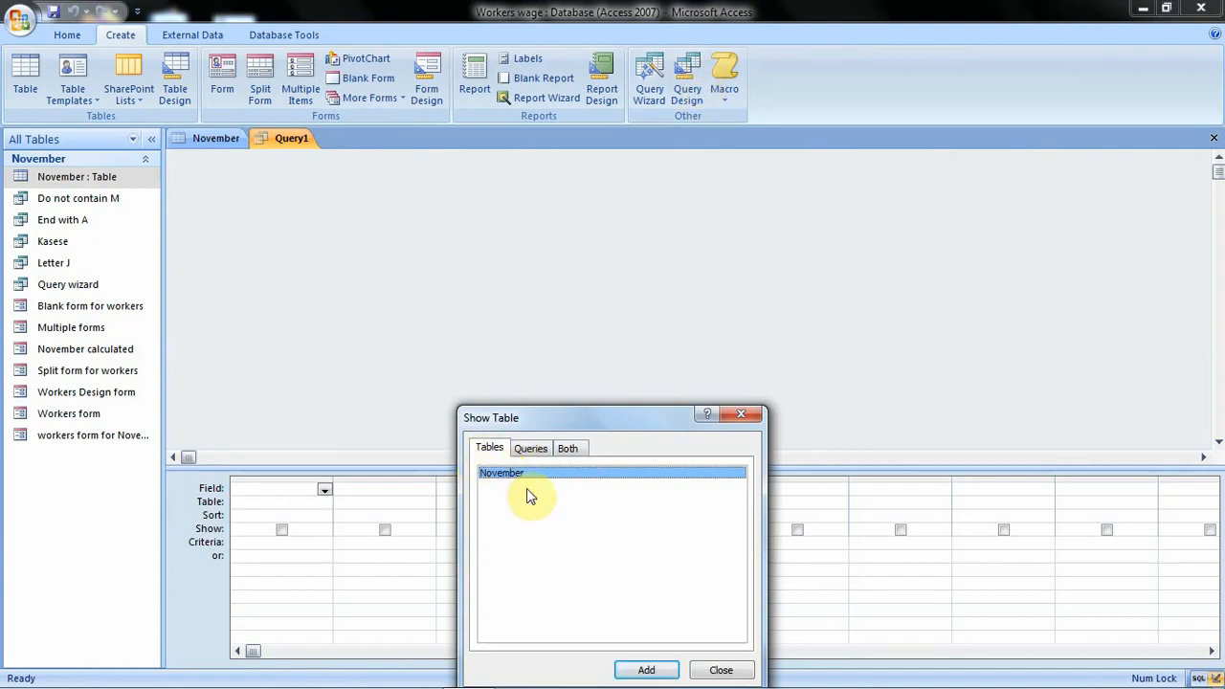
pyautogui.click(647, 669)
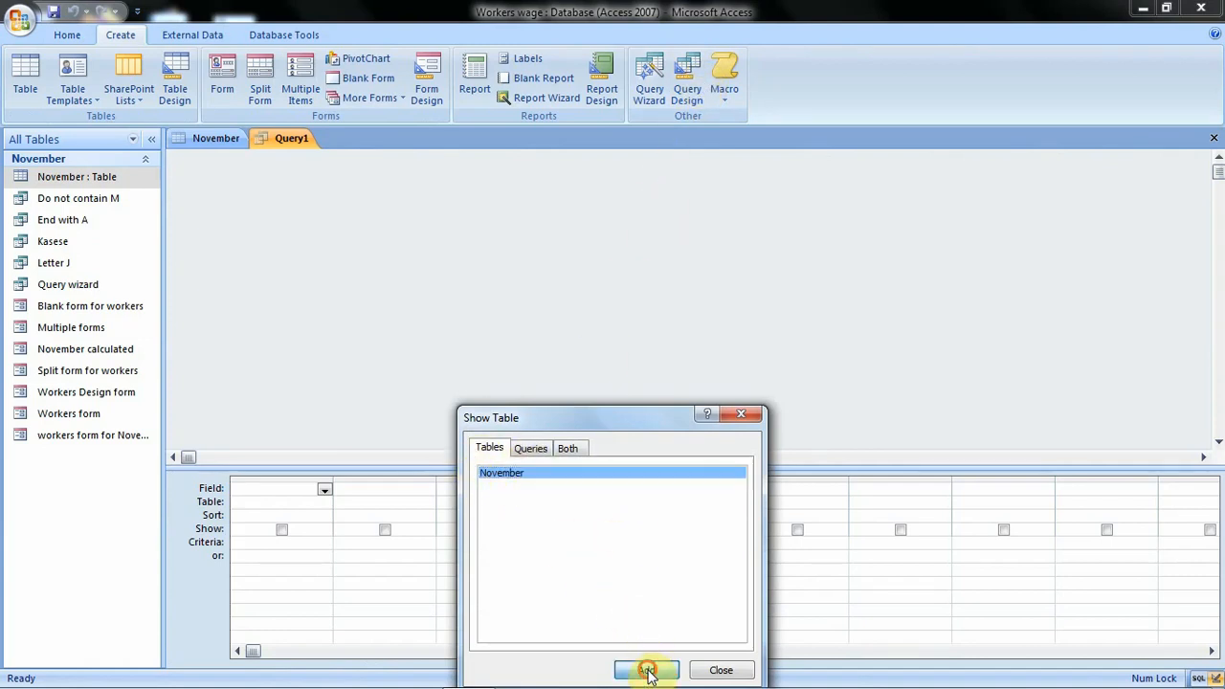
pyautogui.click(721, 671)
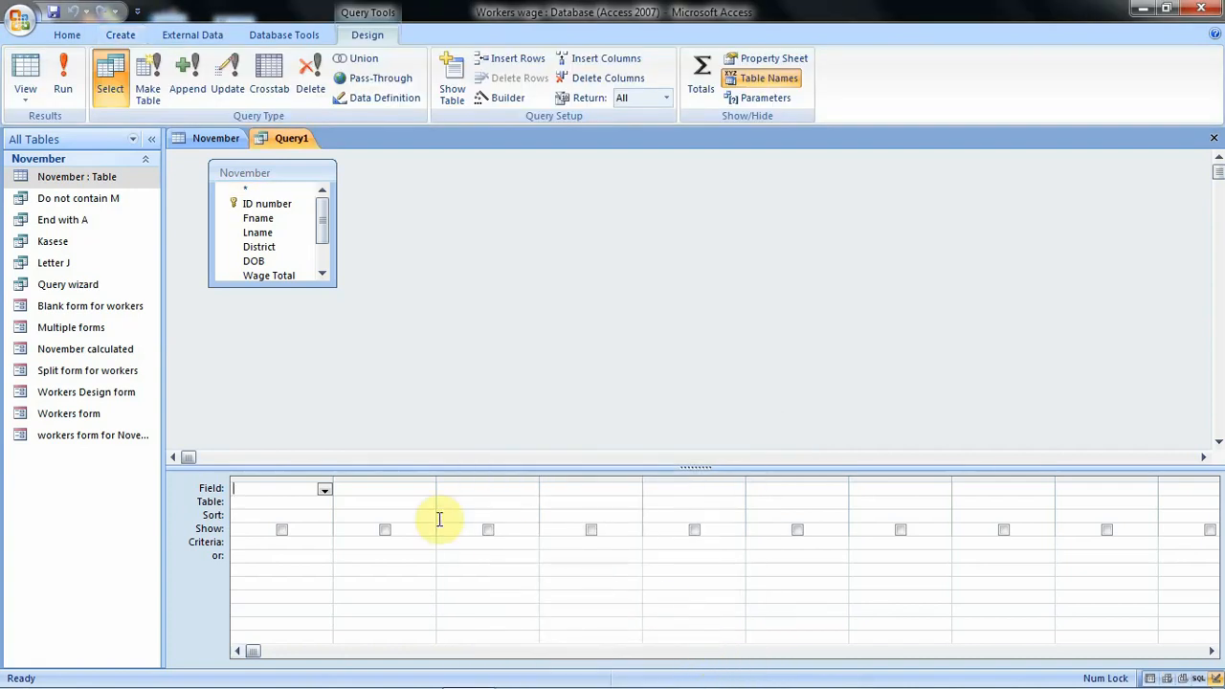
# Enlarge the November field list and add all fields from ID number to PAYE to the query grid at once
pyautogui.moveTo(333, 285); pyautogui.dragTo(359, 352)
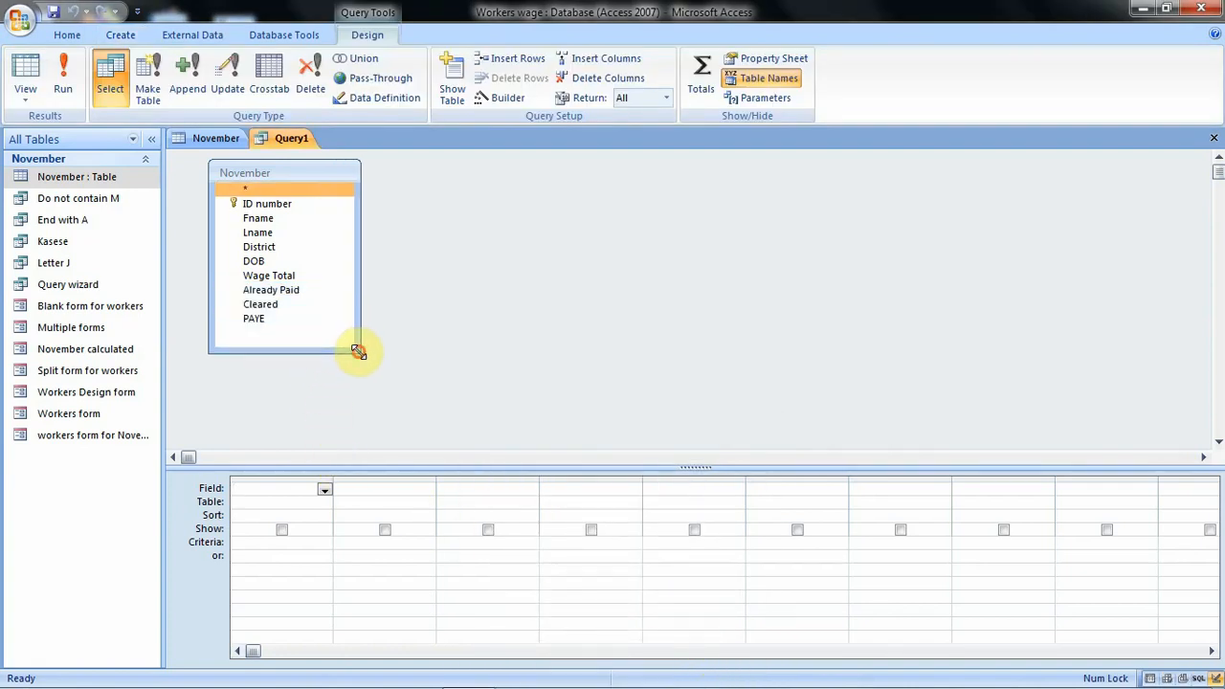
pyautogui.click(280, 208)
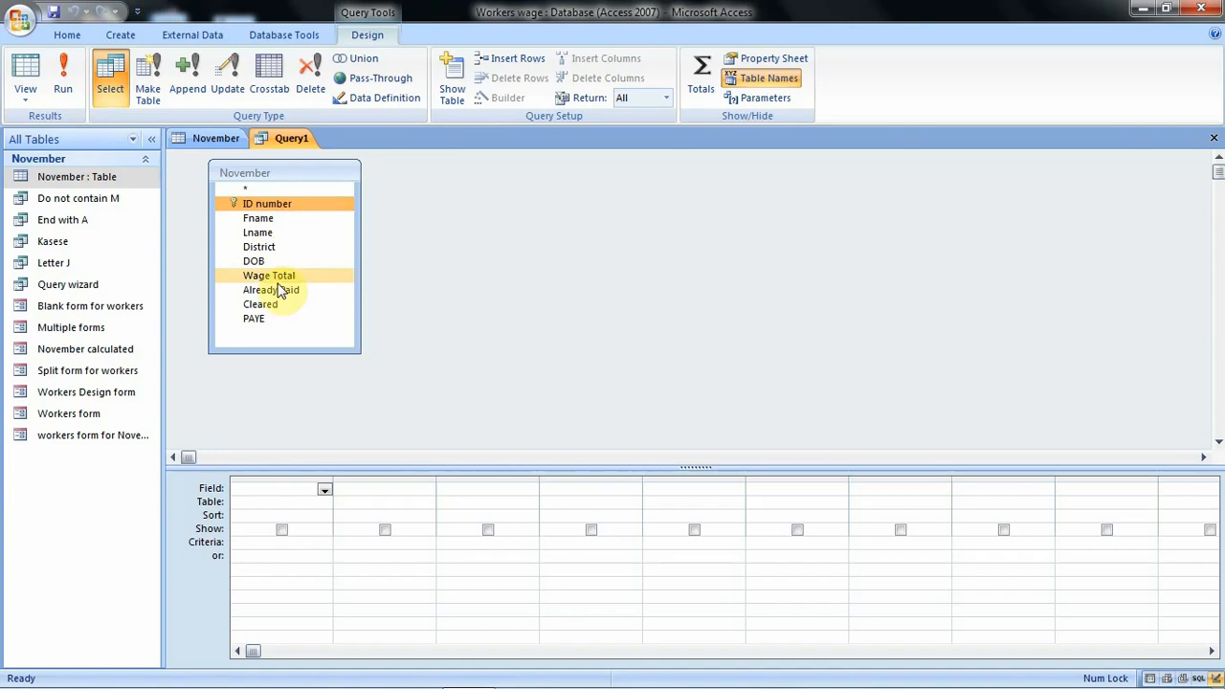
pyautogui.keyDown('shift'); pyautogui.click(273, 326); pyautogui.keyUp('shift')
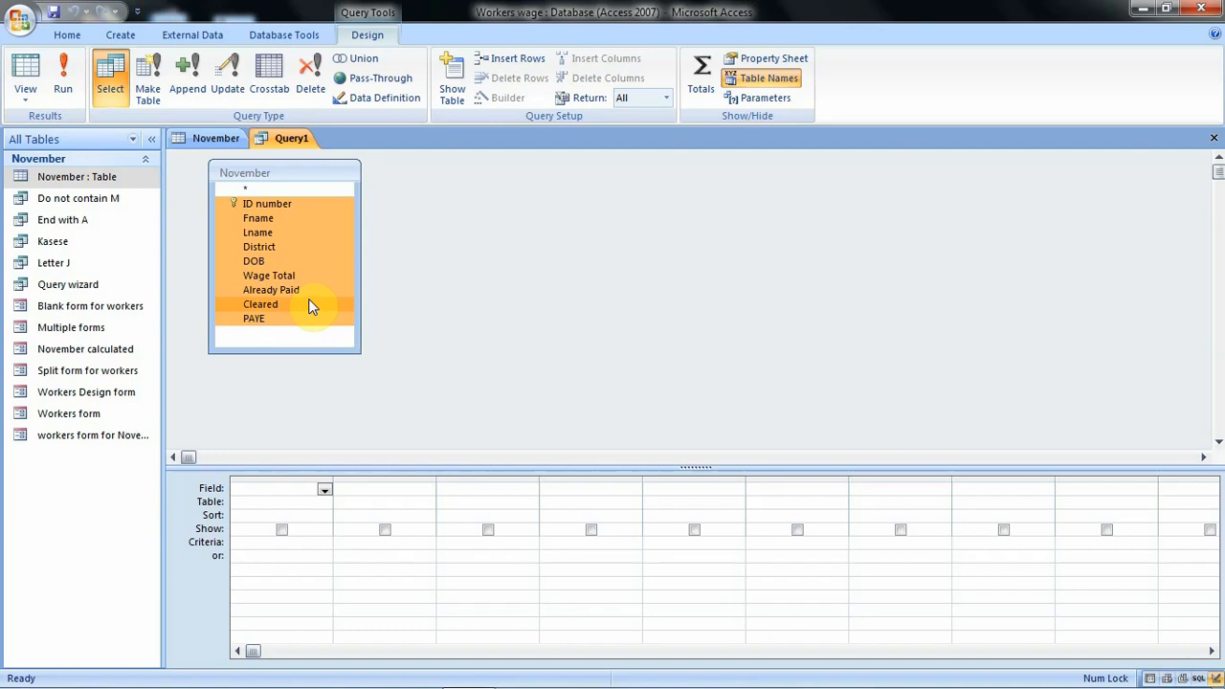
pyautogui.moveTo(323, 265); pyautogui.dragTo(311, 487)
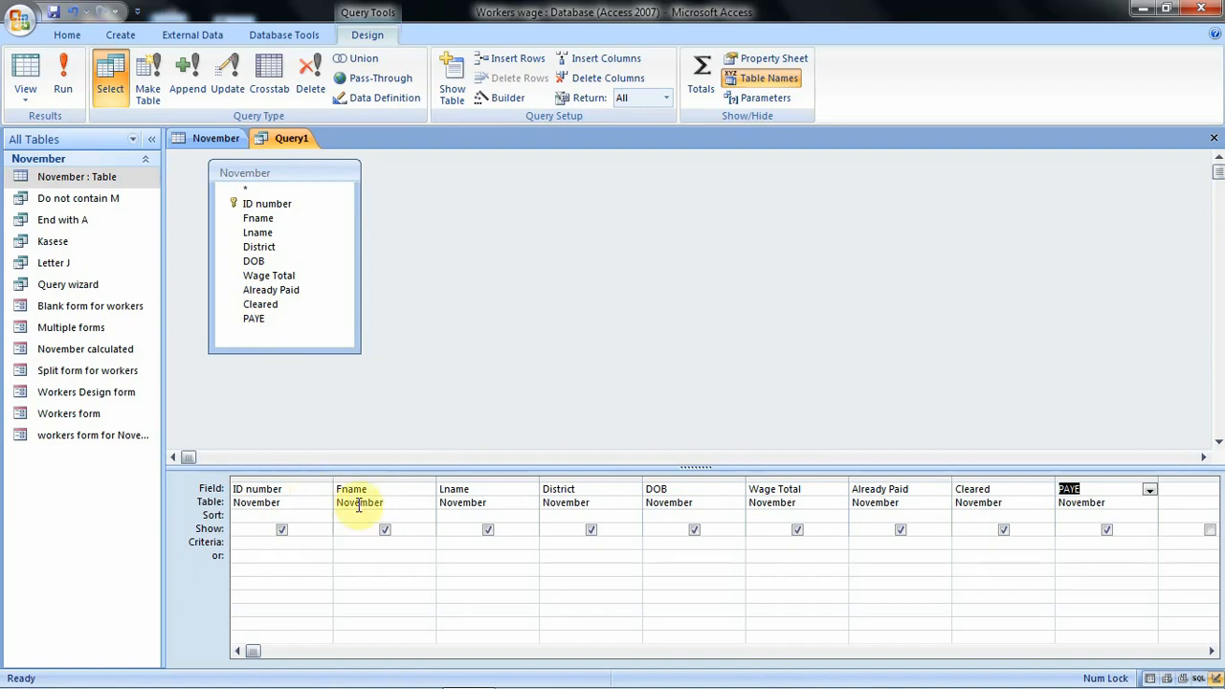
# Set the DOB criterion to like "*1981" and run the query
pyautogui.click(658, 542)
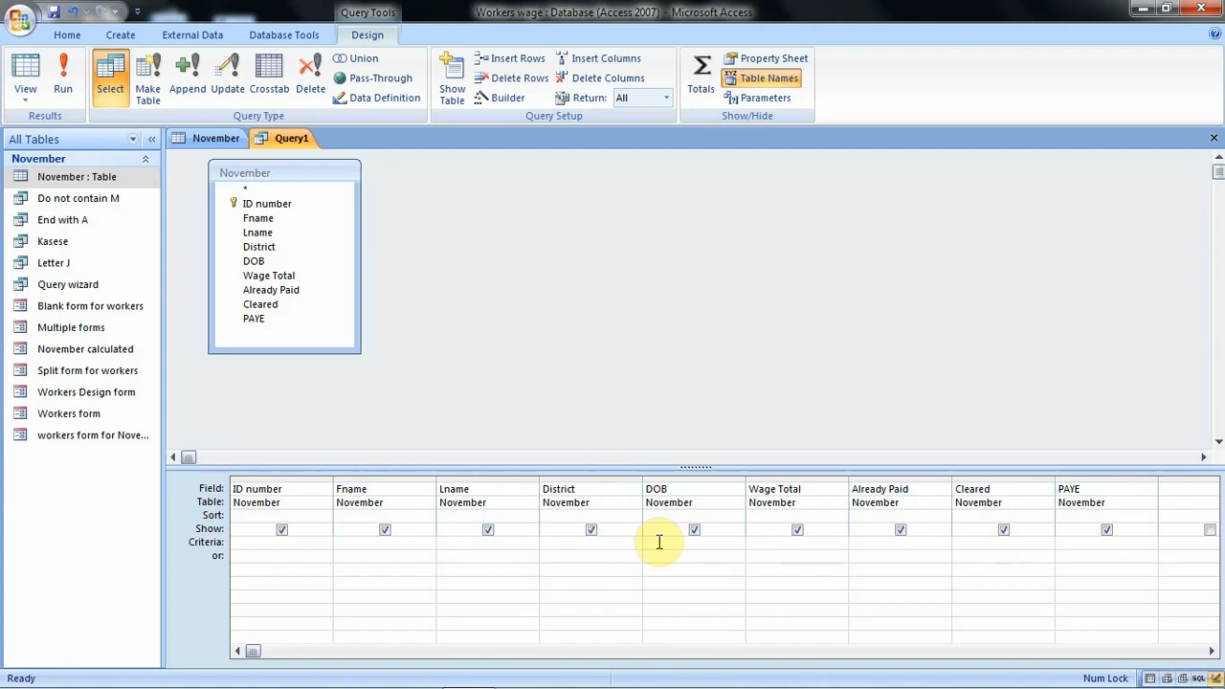
pyautogui.write('like "*')
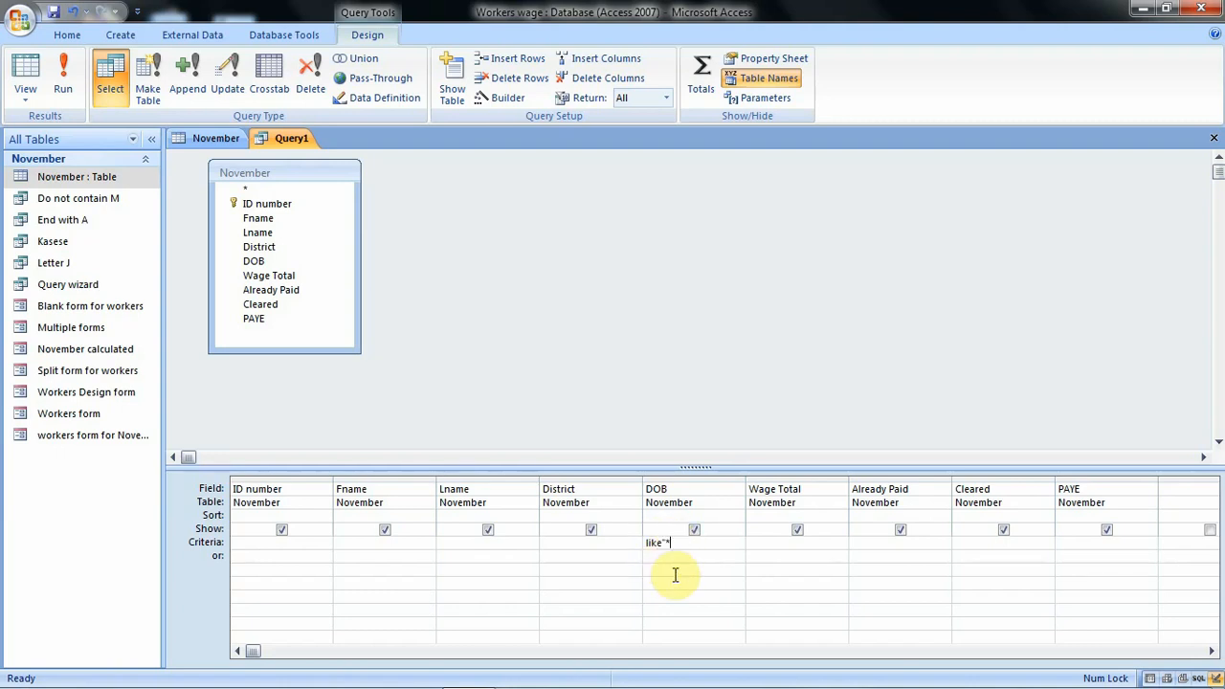
pyautogui.write('"')
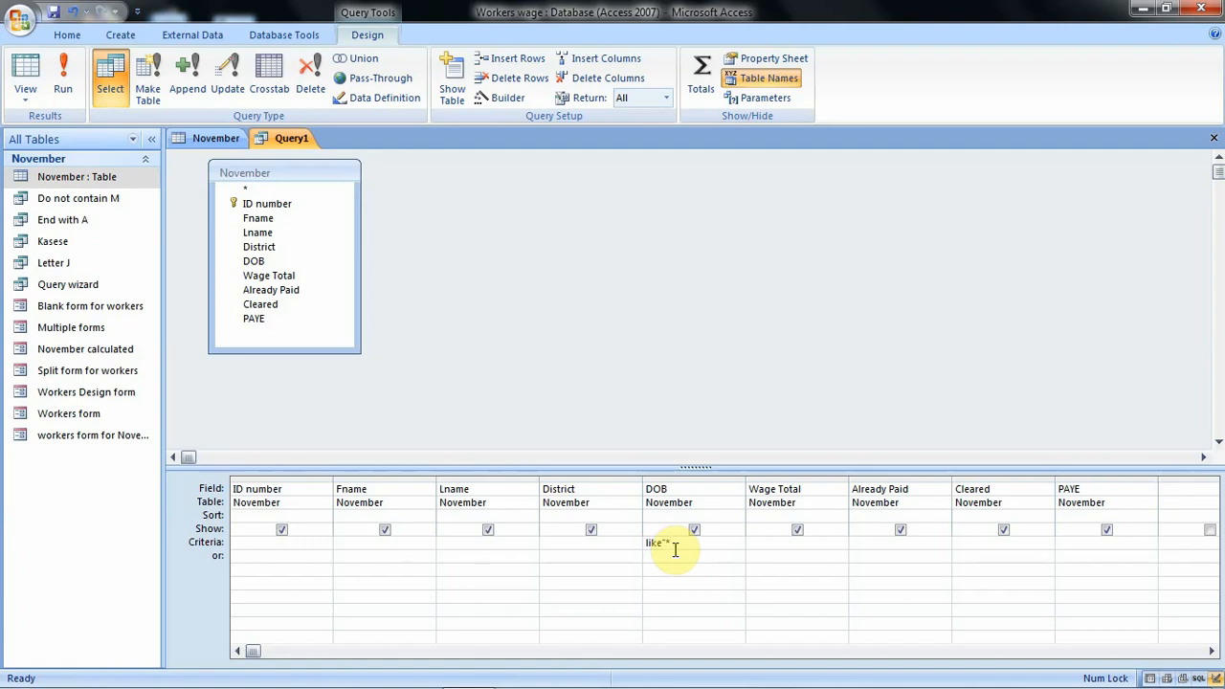
pyautogui.write('10')
pyautogui.write('8')
pyautogui.write('1')
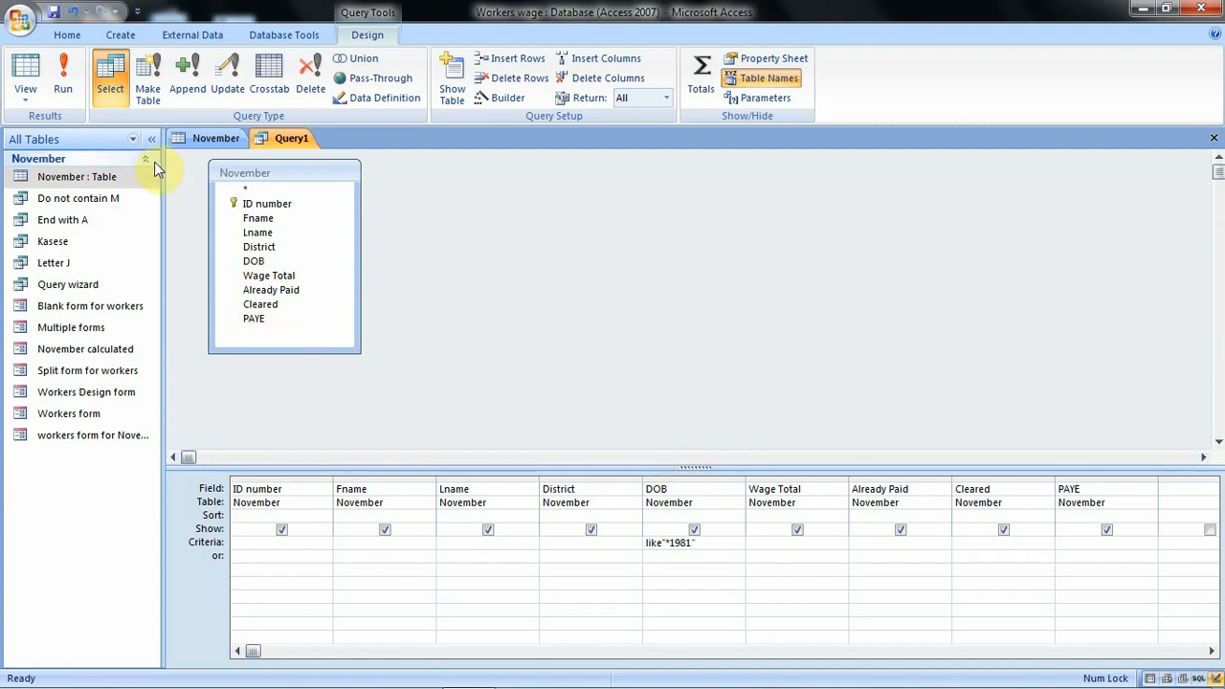
pyautogui.click(69, 85)
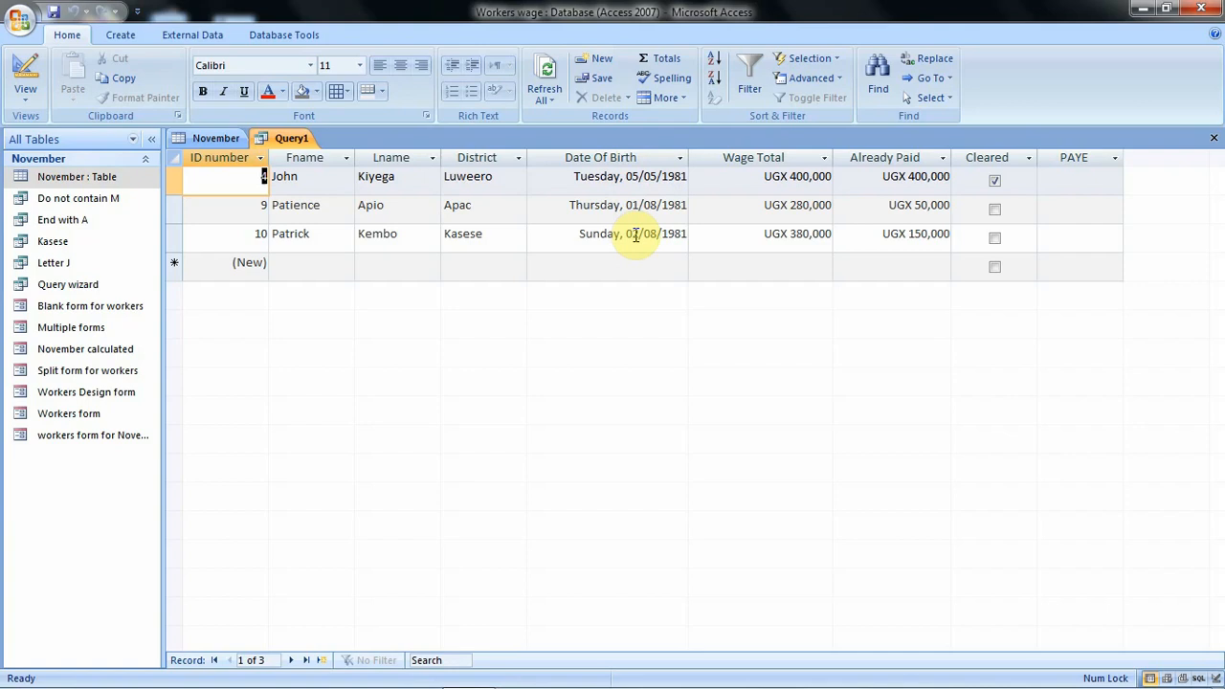
# Save the query as 1981 and close it
pyautogui.rightClick(293, 141)
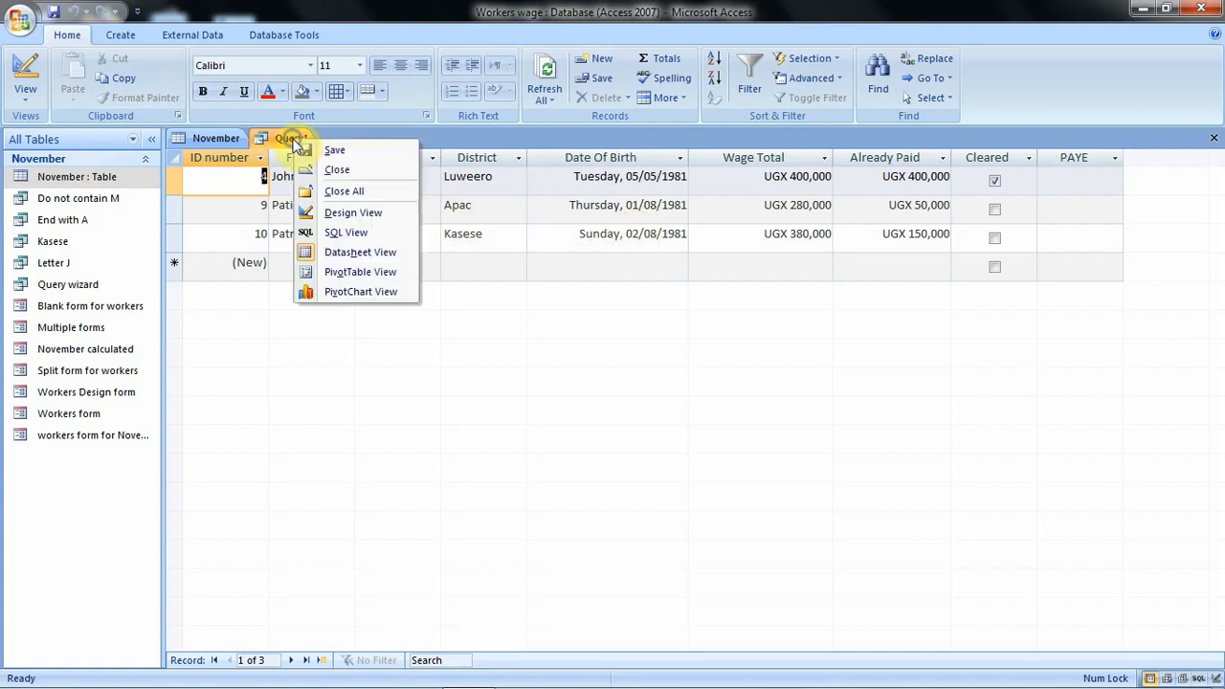
pyautogui.click(328, 150)
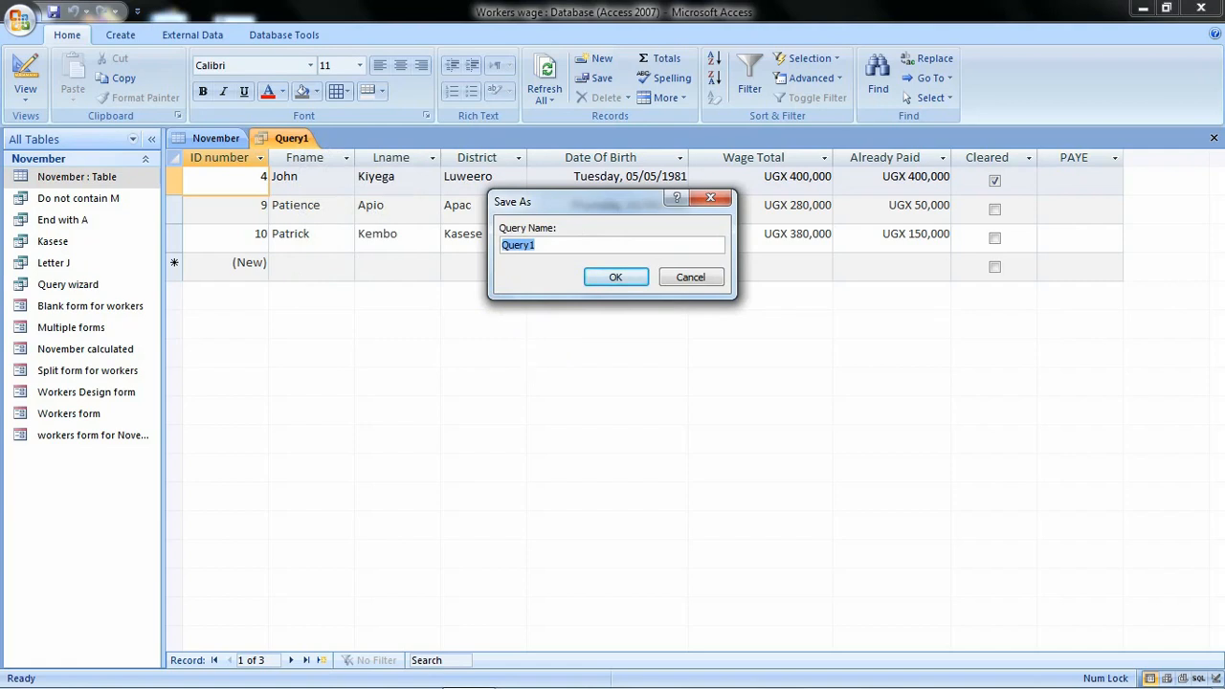
pyautogui.write('1981')
pyautogui.click(616, 277)
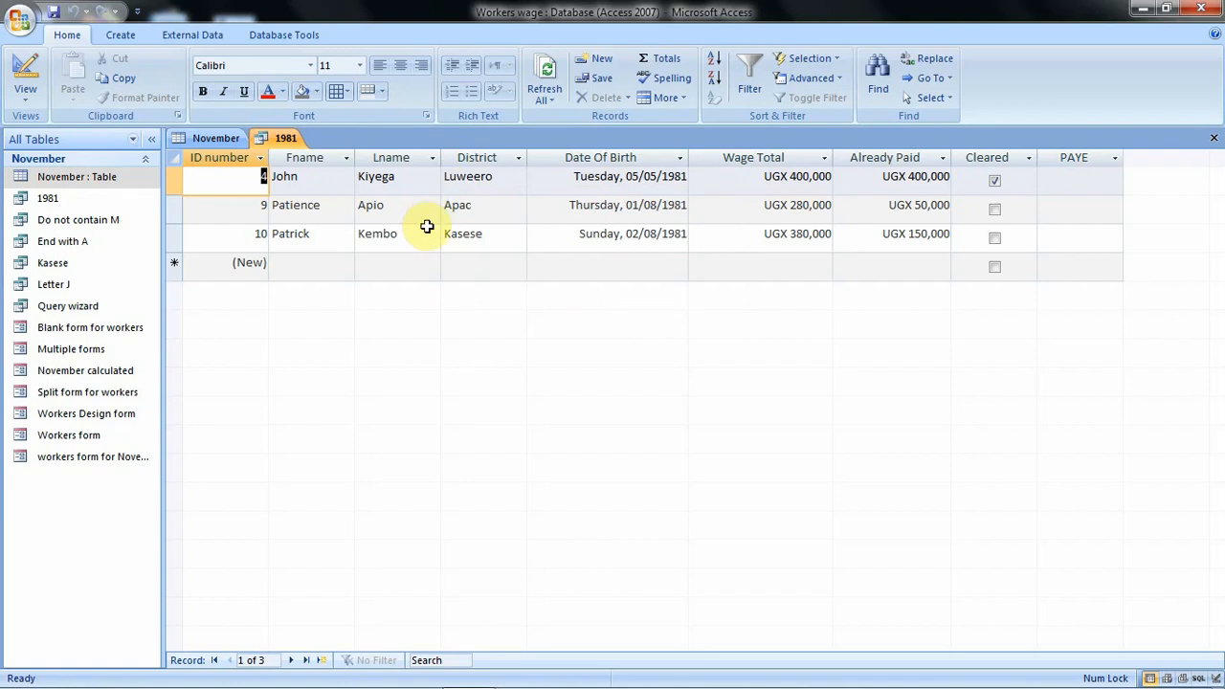
pyautogui.click(1213, 139)
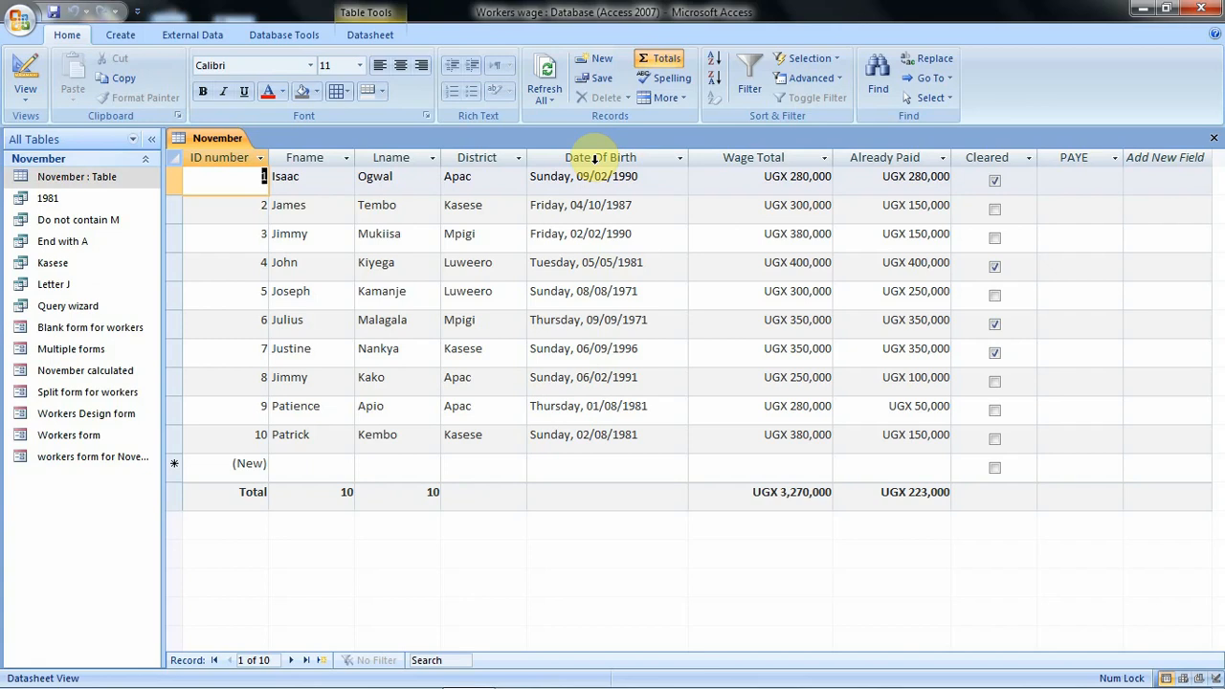
# Create another design-view query based on the November table
pyautogui.click(131, 36)
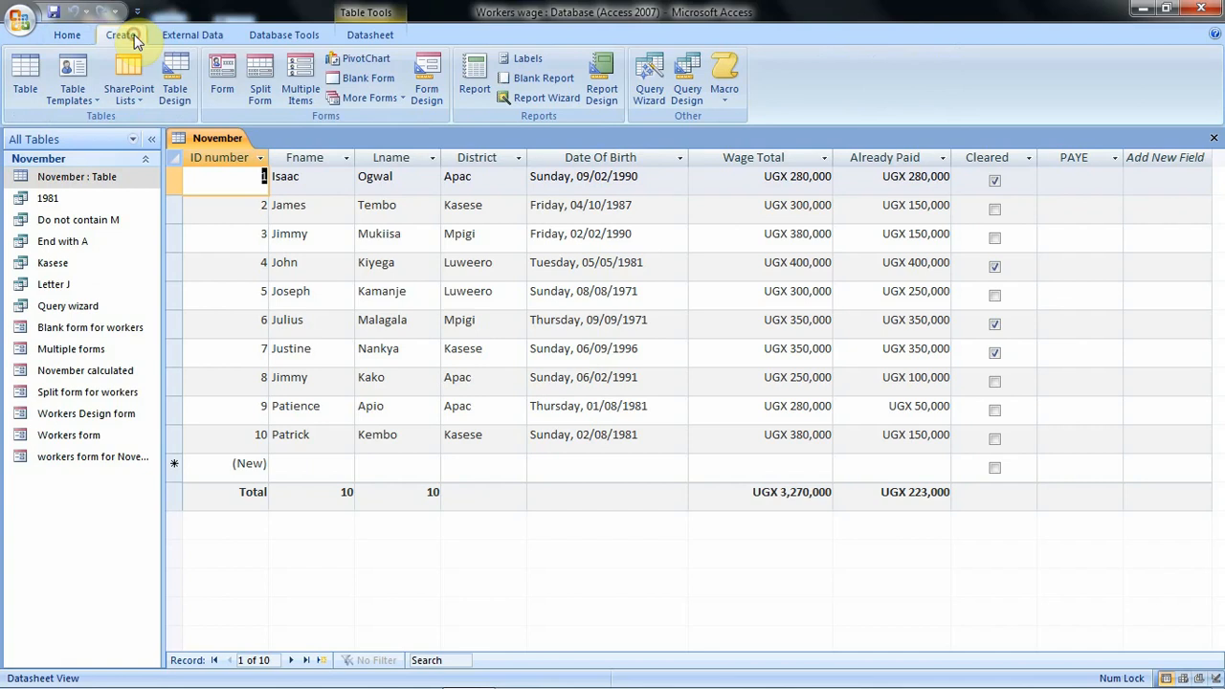
pyautogui.click(686, 84)
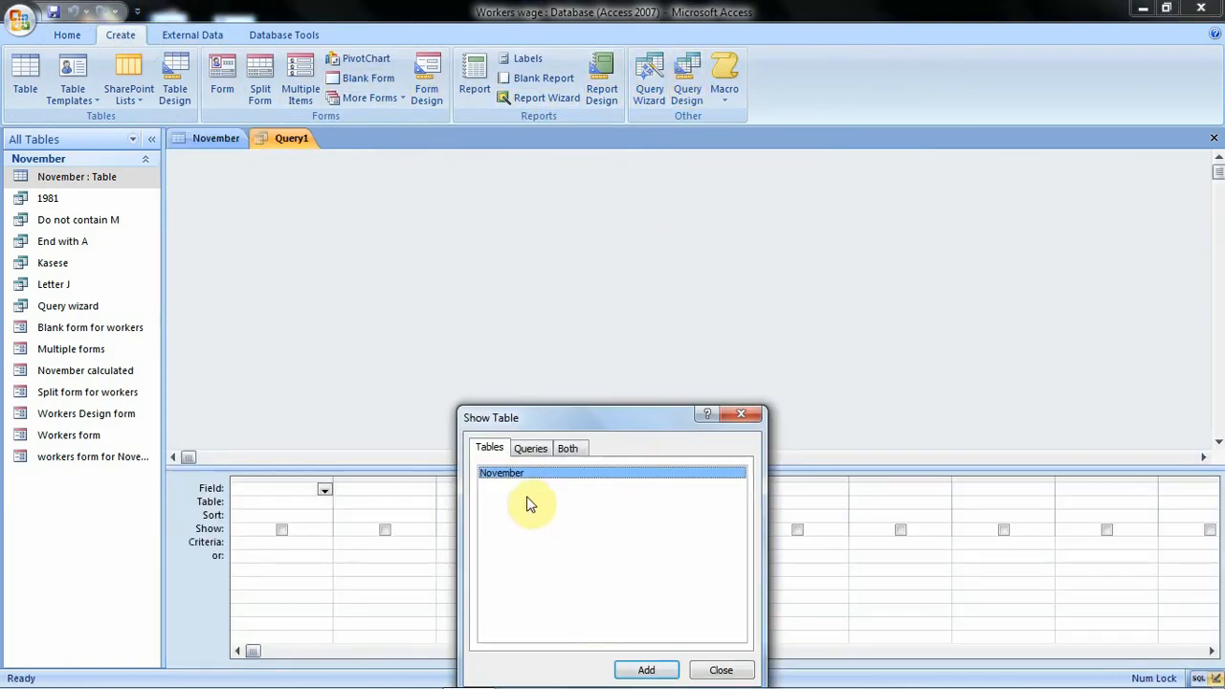
pyautogui.click(646, 670)
pyautogui.click(708, 671)
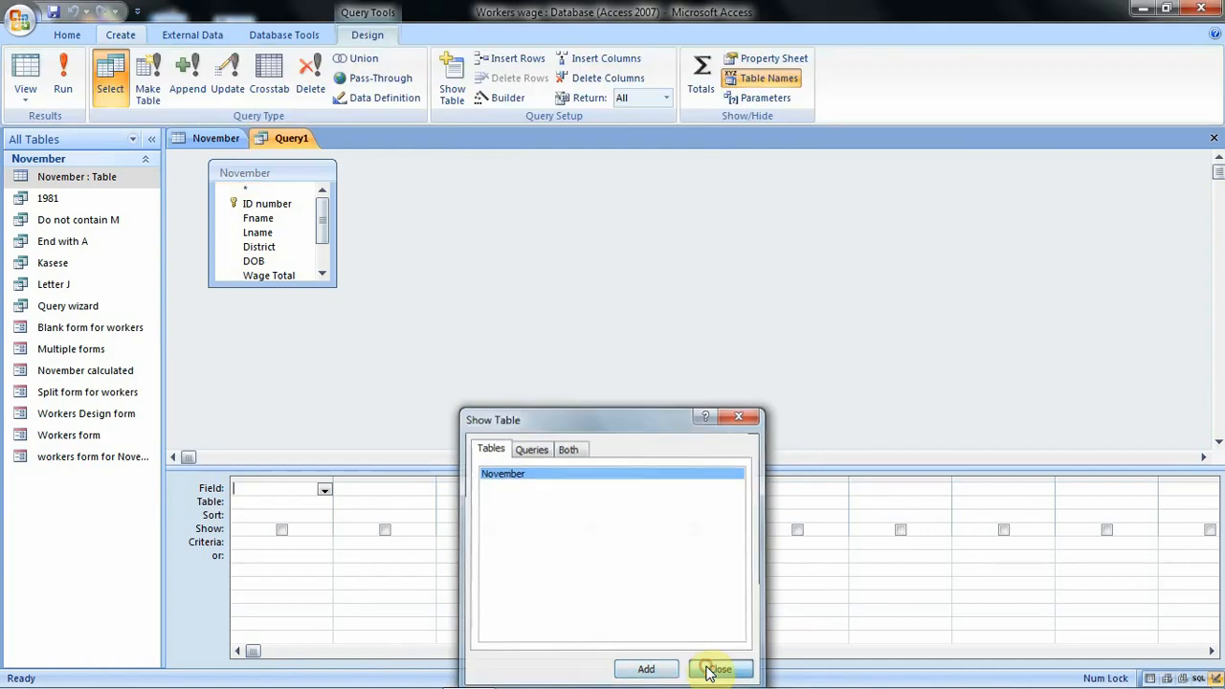
# Enlarge the November field list and put all its fields, ID number through PAYE, into the query grid together
pyautogui.moveTo(336, 284); pyautogui.dragTo(376, 339)
pyautogui.click(282, 205)
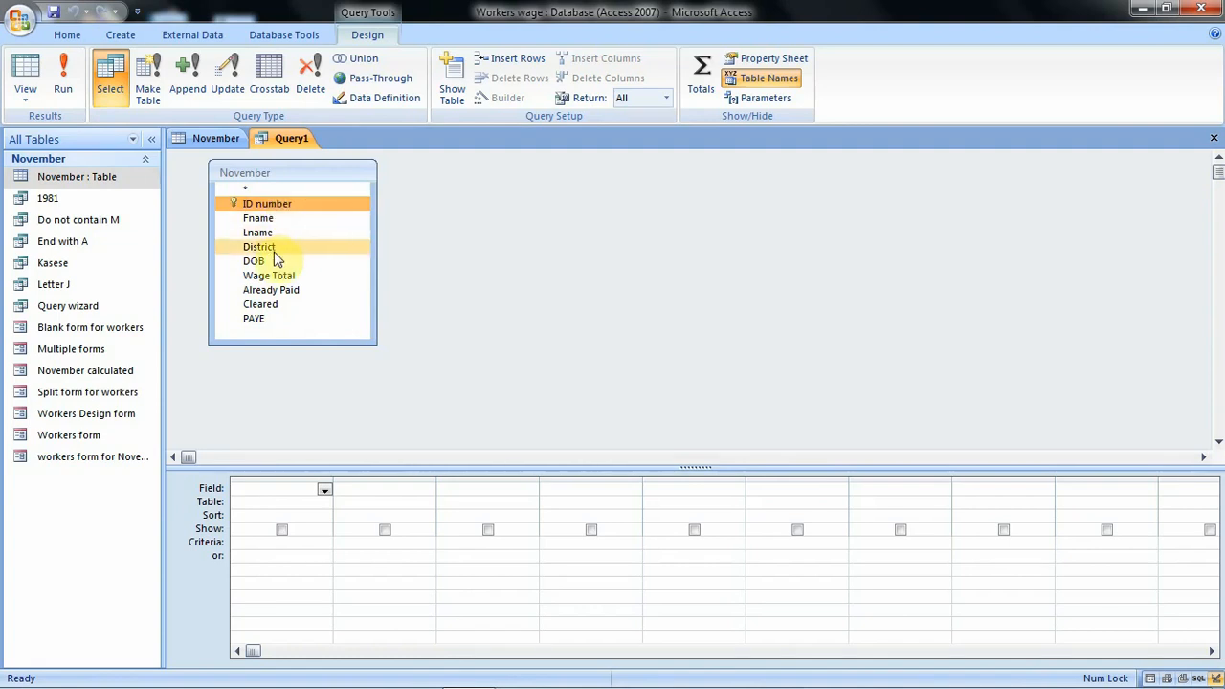
pyautogui.keyDown('shift'); pyautogui.click(277, 323); pyautogui.keyUp('shift')
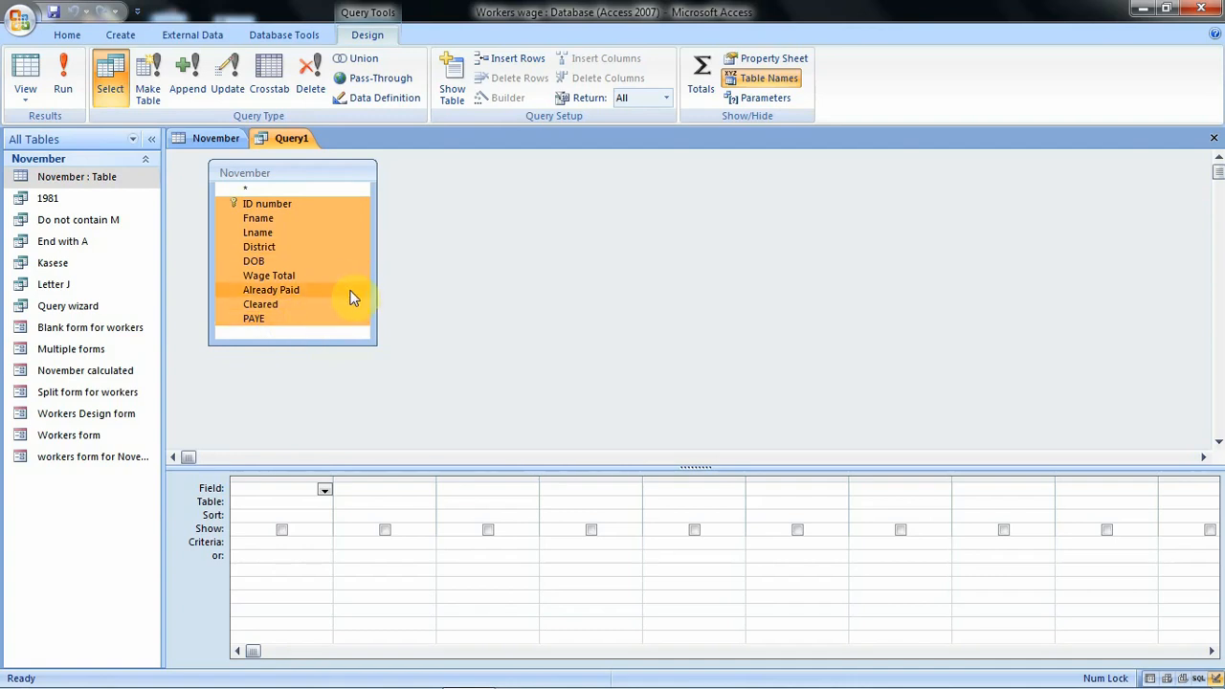
pyautogui.moveTo(355, 275); pyautogui.dragTo(299, 486)
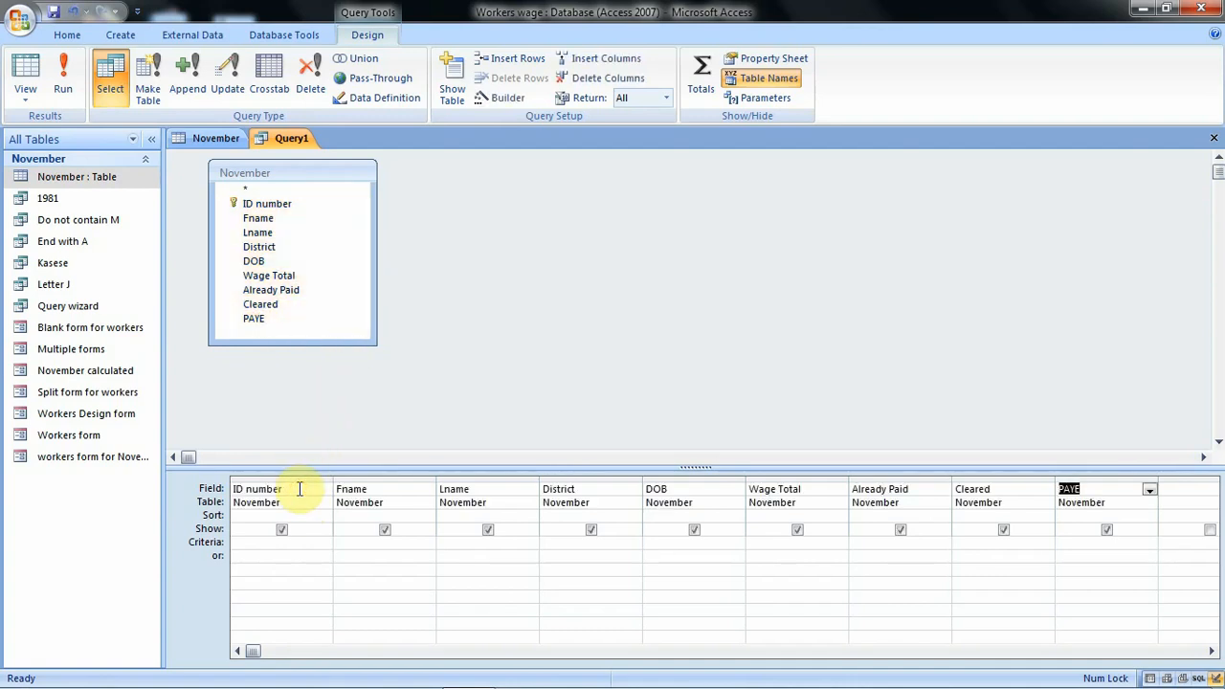
# Set the DOB criterion to <#2/2/1991# and run the query
pyautogui.click(659, 544)
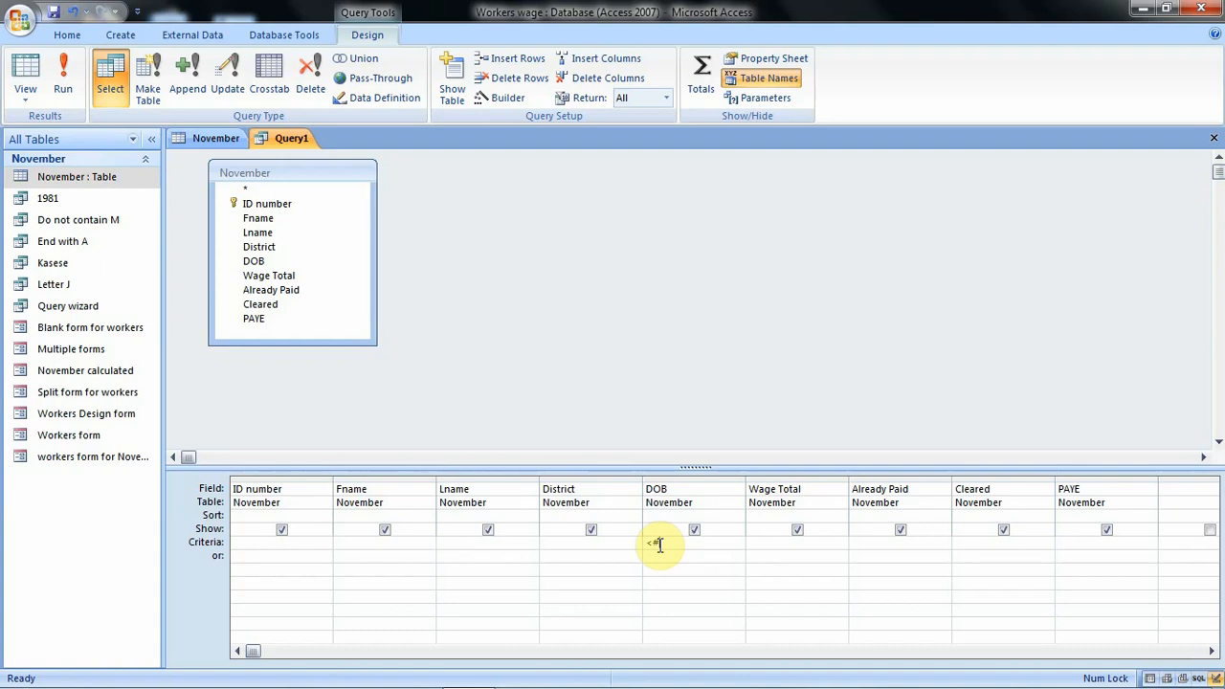
pyautogui.write('1/2')
pyautogui.write('/1991#')
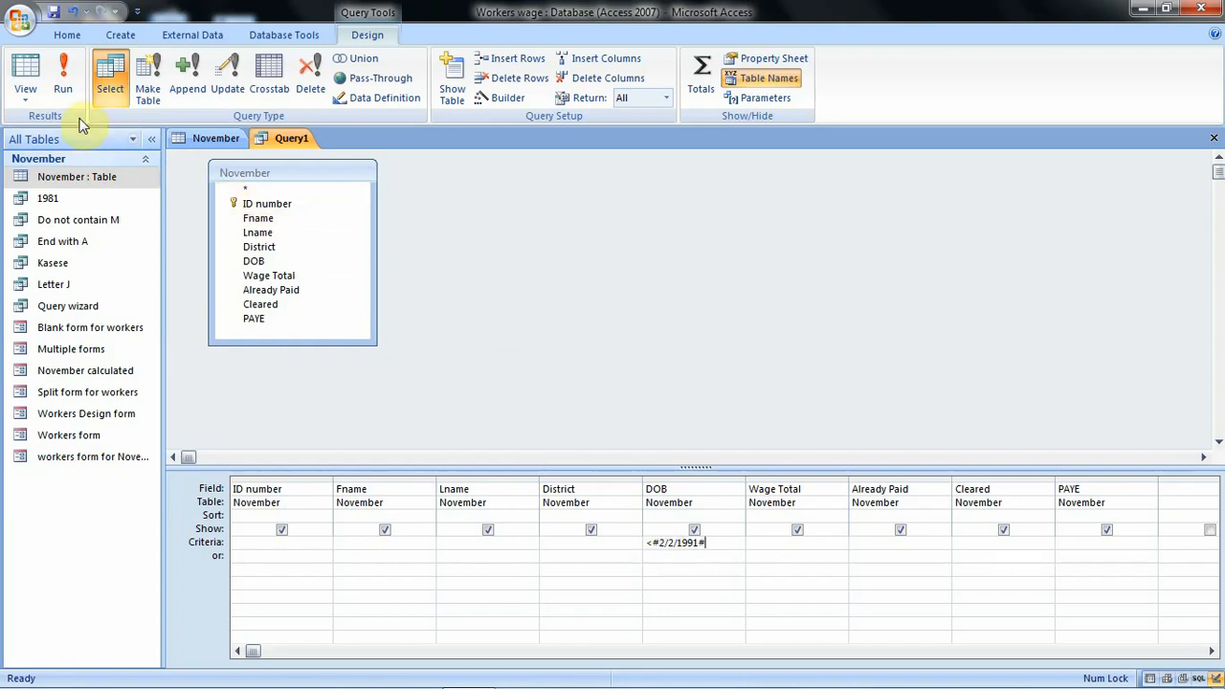
pyautogui.click(69, 86)
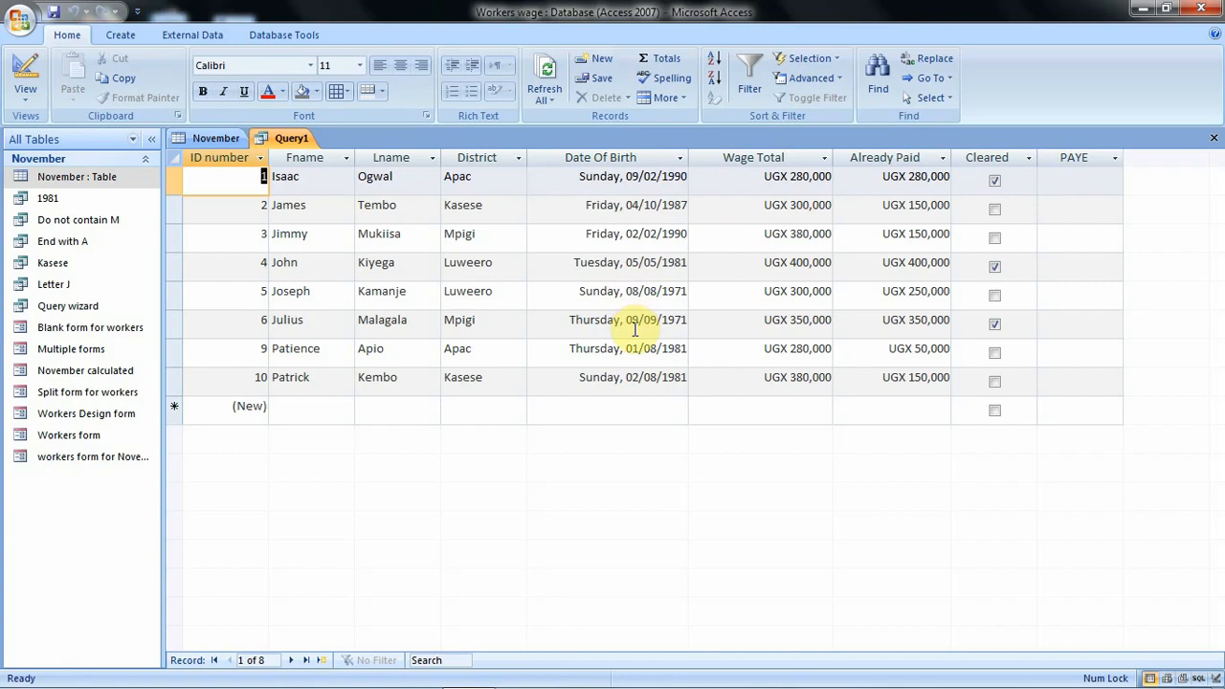
# Save the query as Before 1991 and close it
pyautogui.rightClick(296, 141)
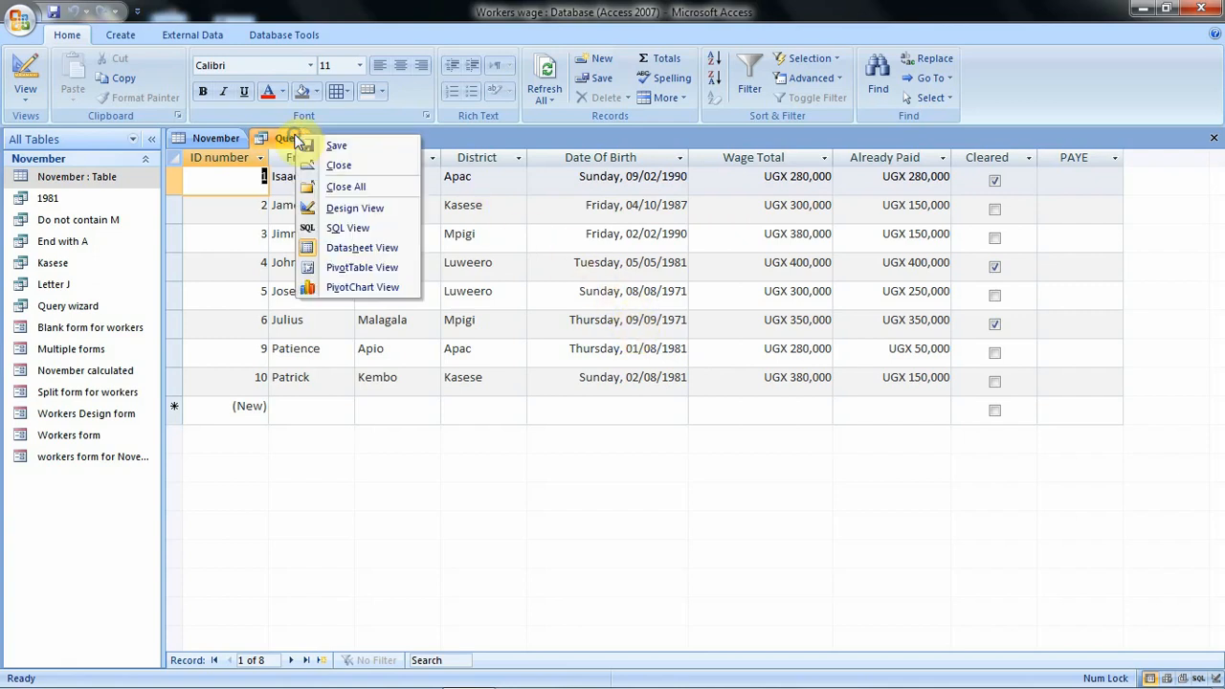
pyautogui.click(321, 153)
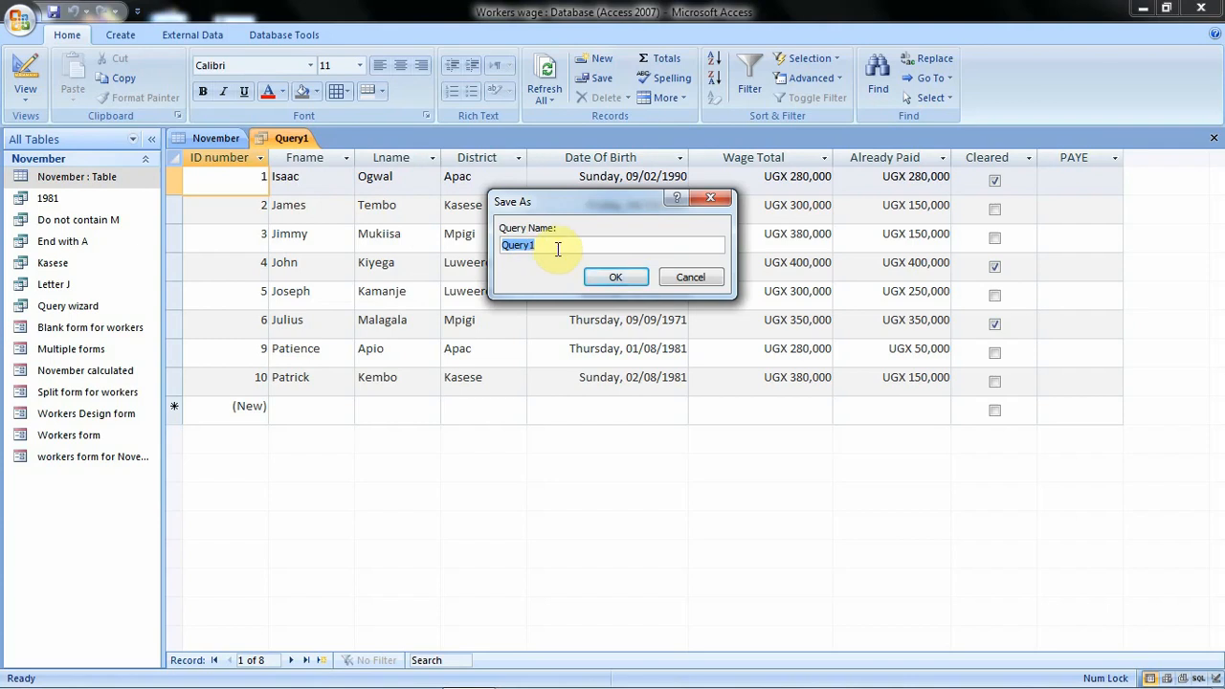
pyautogui.write('Before 1991')
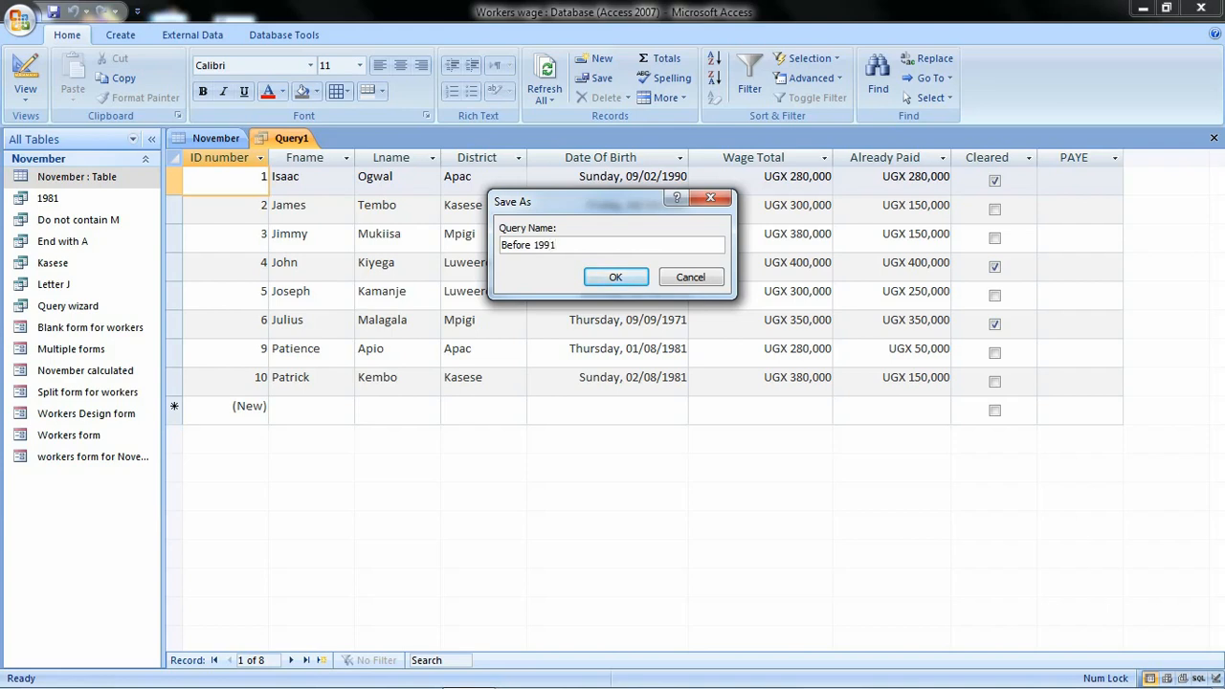
pyautogui.click(627, 275)
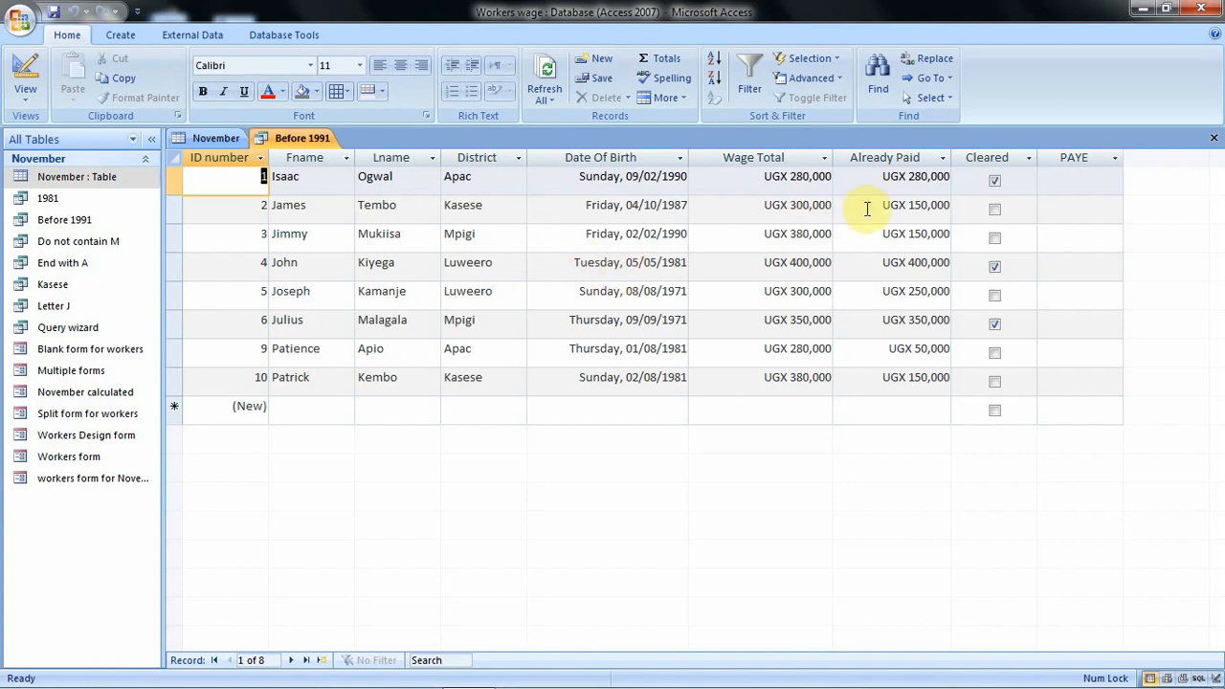
pyautogui.click(1213, 139)
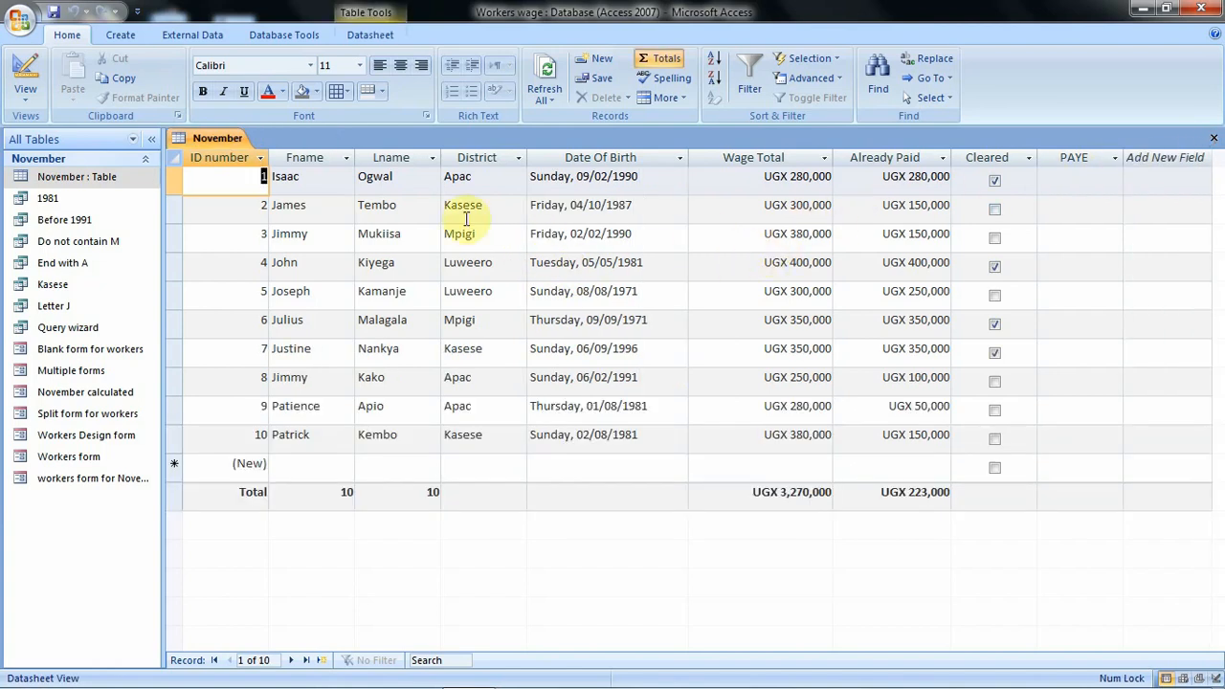
# Create a new design-view query from the November table and enlarge its field list to show every field
pyautogui.click(121, 36)
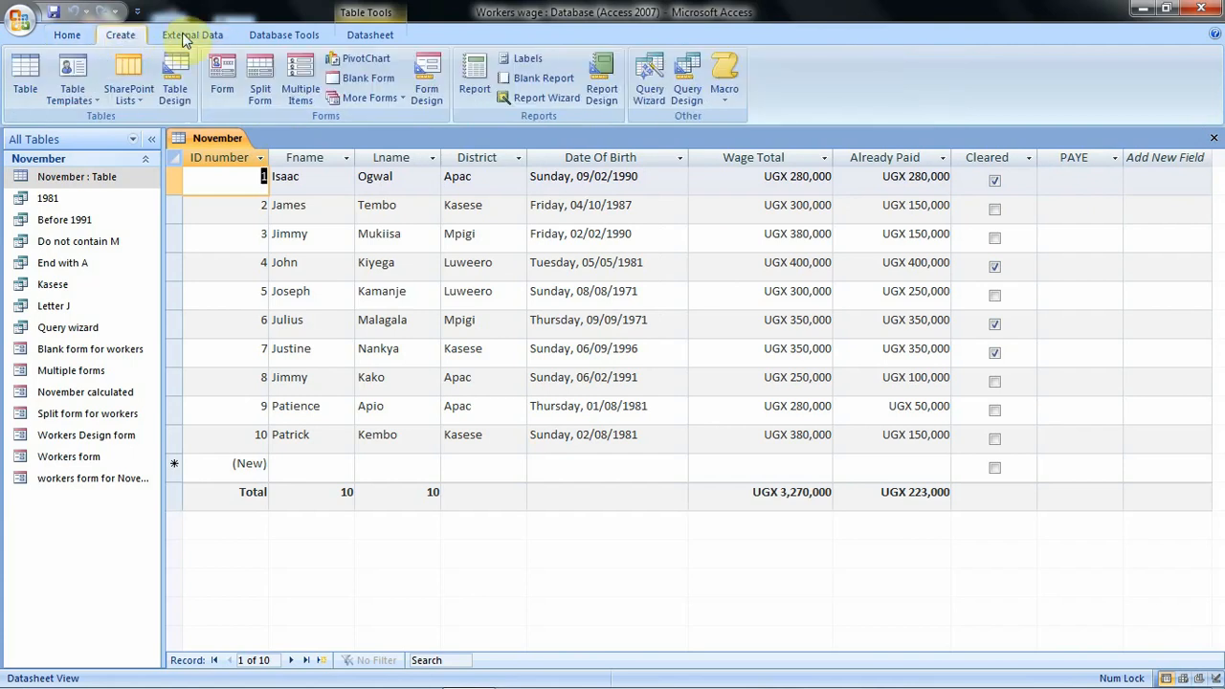
pyautogui.click(685, 89)
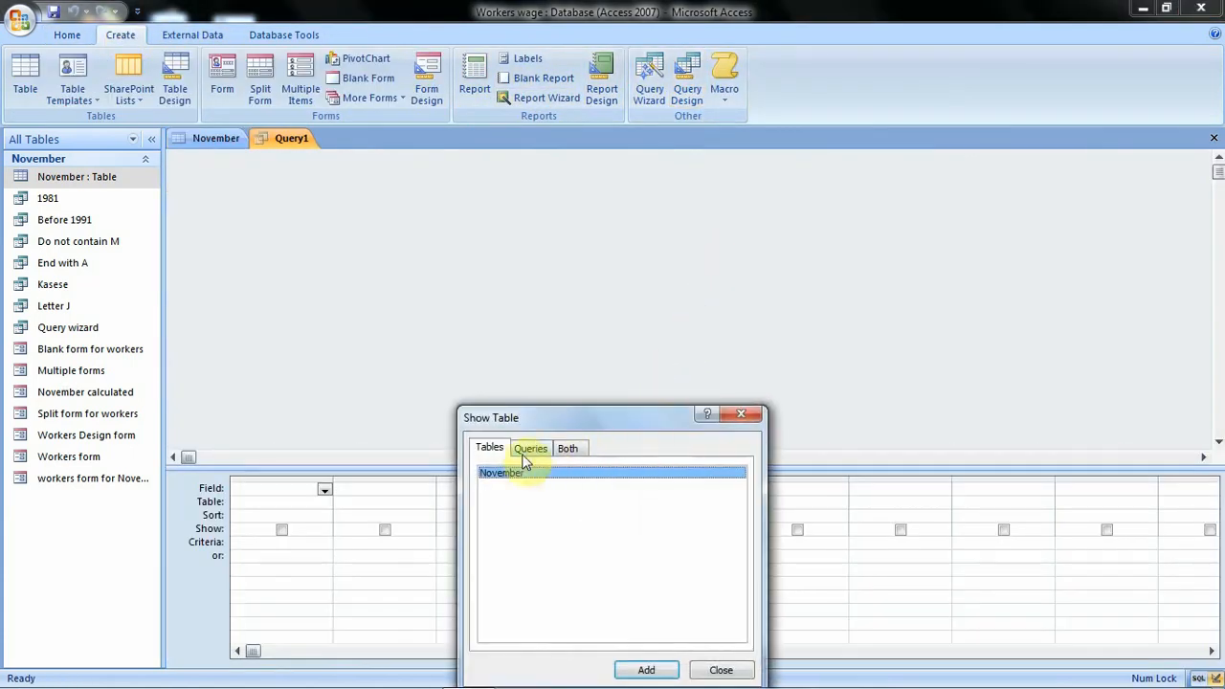
pyautogui.click(645, 669)
pyautogui.click(719, 671)
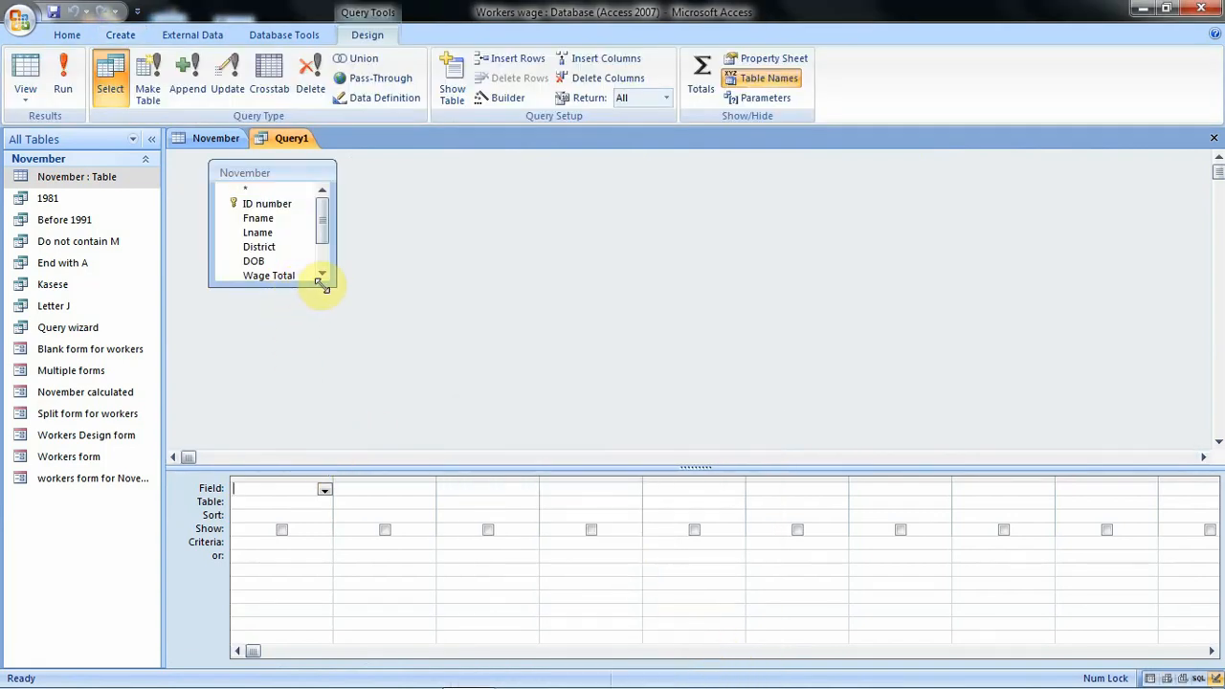
pyautogui.moveTo(332, 284); pyautogui.dragTo(373, 371)
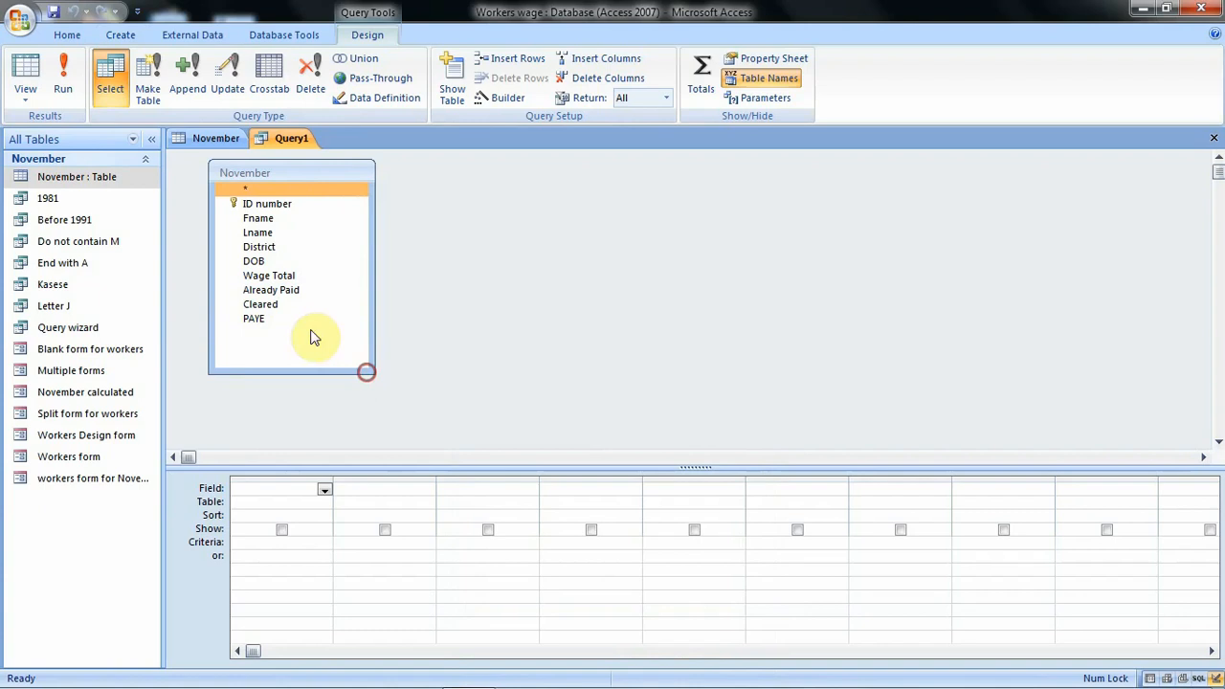
# Put all November fields, ID number through PAYE, into the query grid together
pyautogui.click(268, 205)
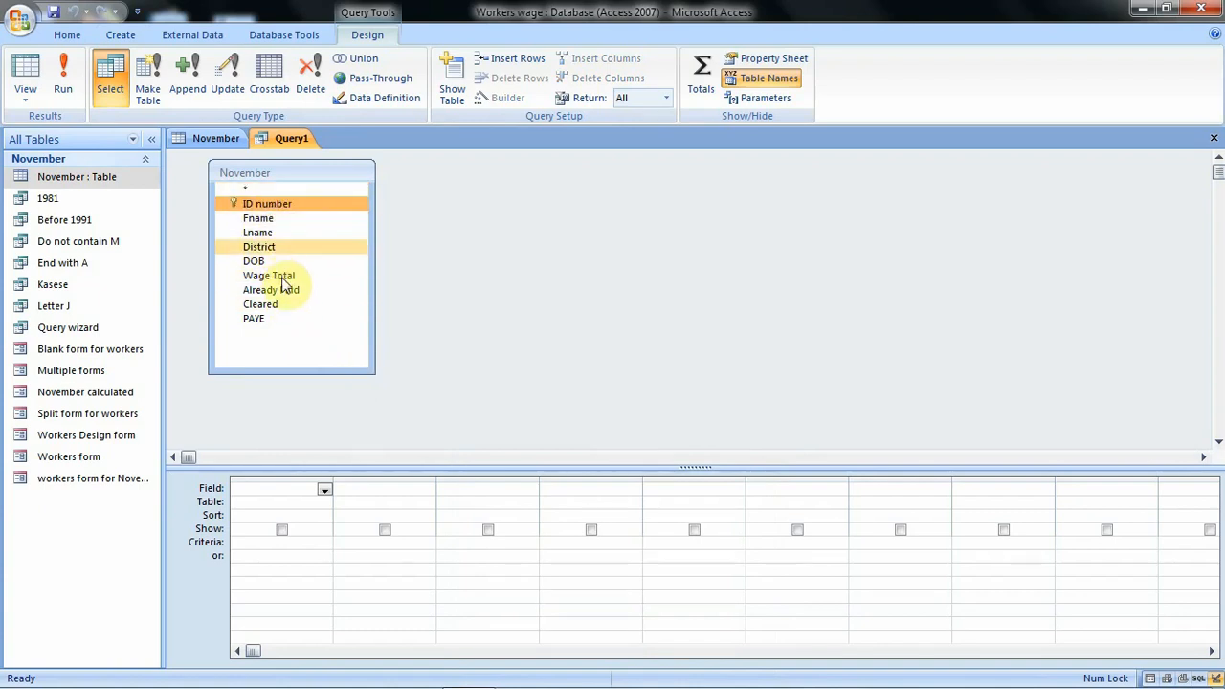
pyautogui.keyDown('shift'); pyautogui.click(268, 316); pyautogui.keyUp('shift')
pyautogui.moveTo(328, 269); pyautogui.dragTo(307, 489)
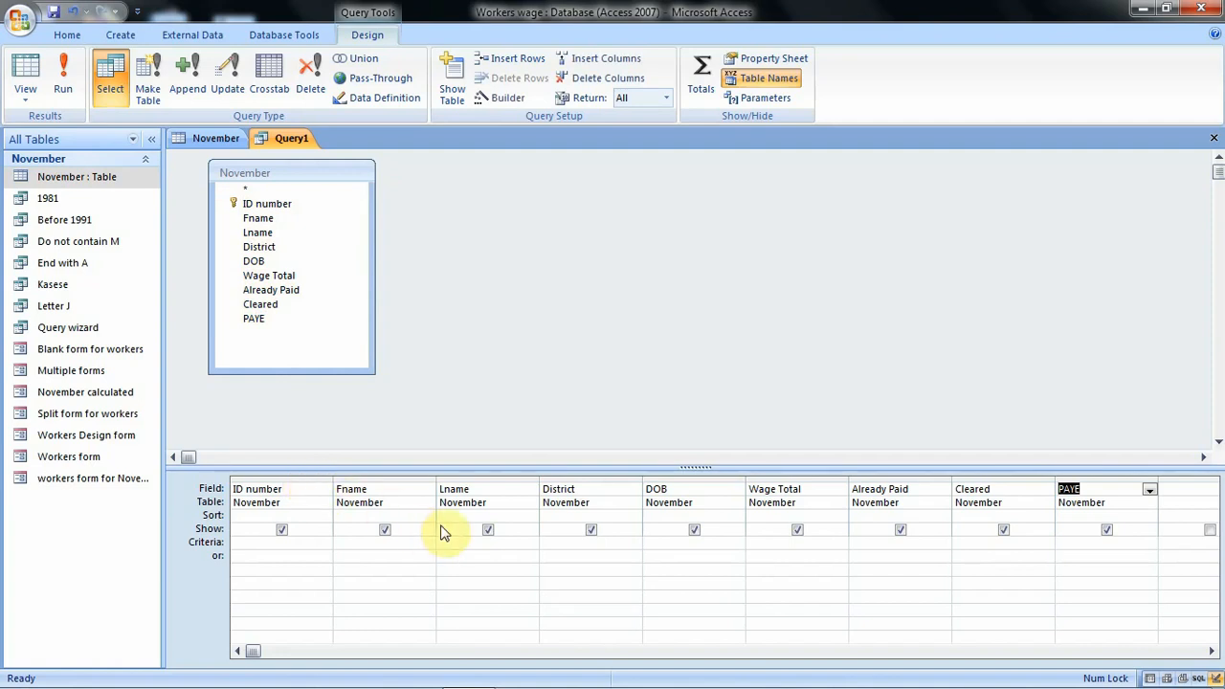
# Set the DOB criterion to >#2/2/1991# and run the query
pyautogui.click(660, 542)
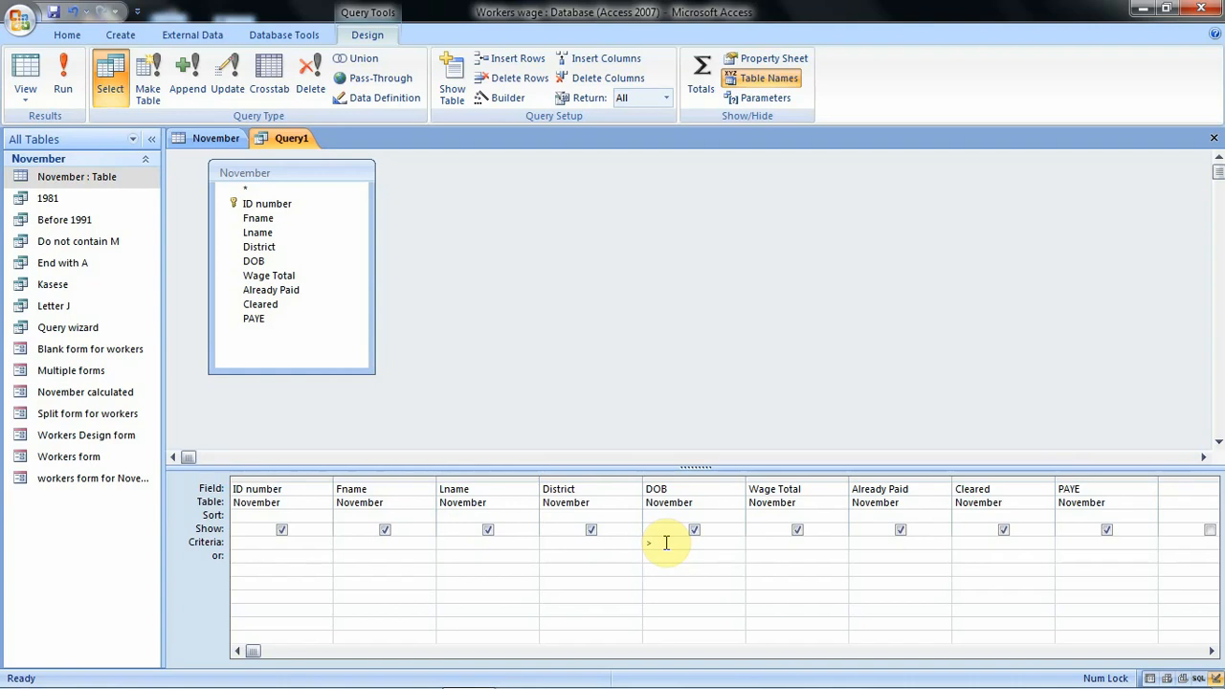
pyautogui.write('>#2/2/1991#')
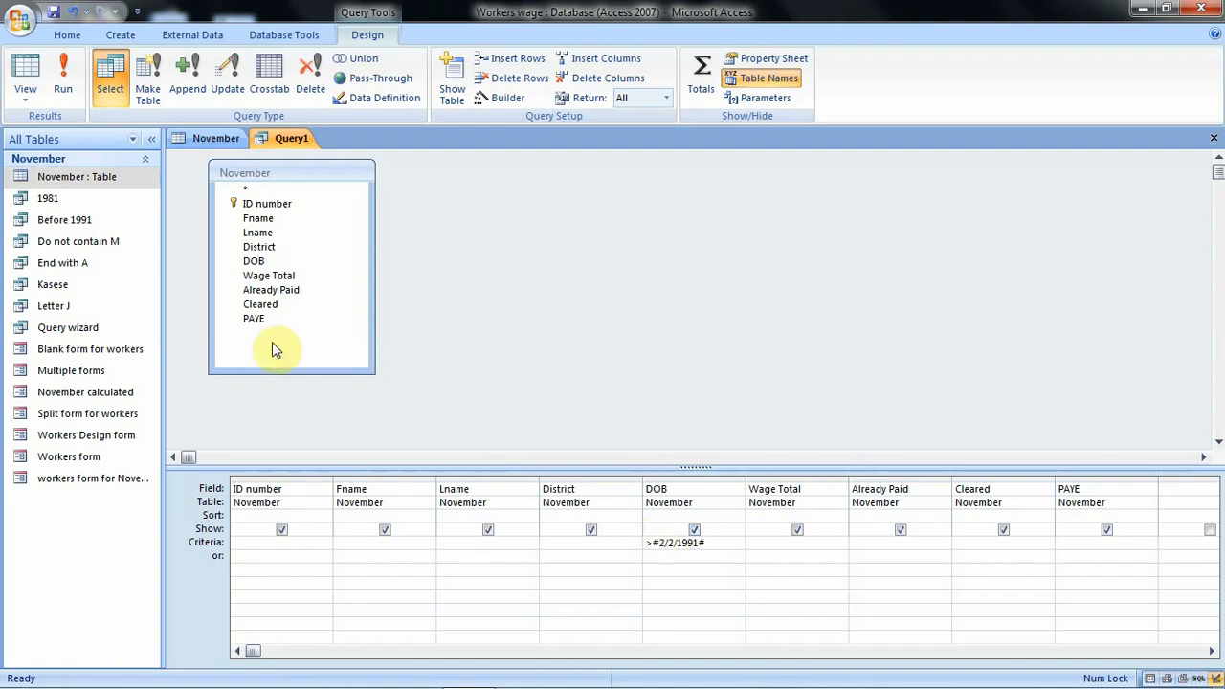
pyautogui.click(58, 76)
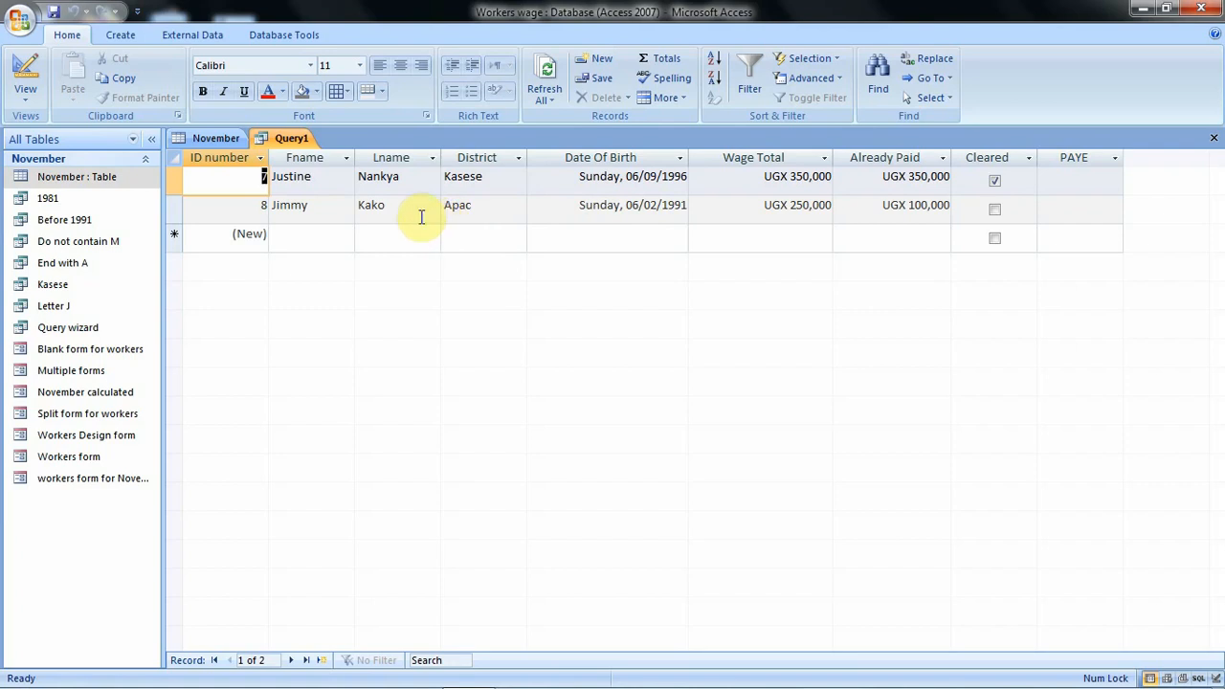
# Save the query as After 1991 and close it
pyautogui.rightClick(294, 138)
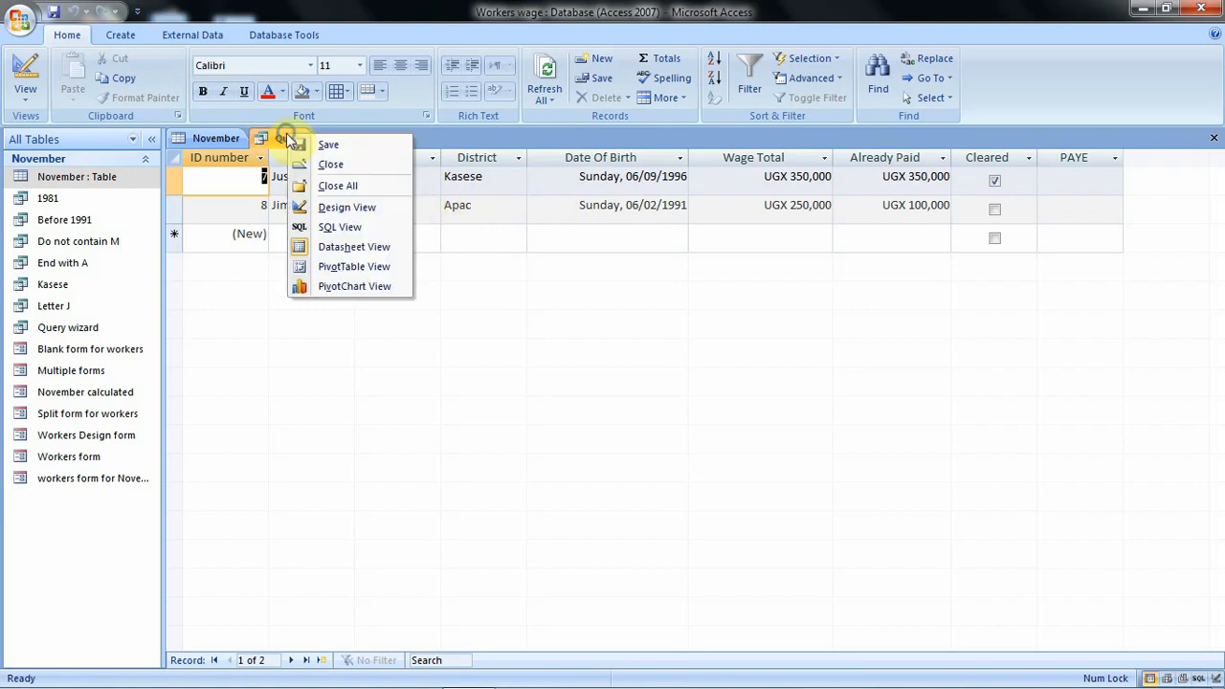
pyautogui.click(333, 146)
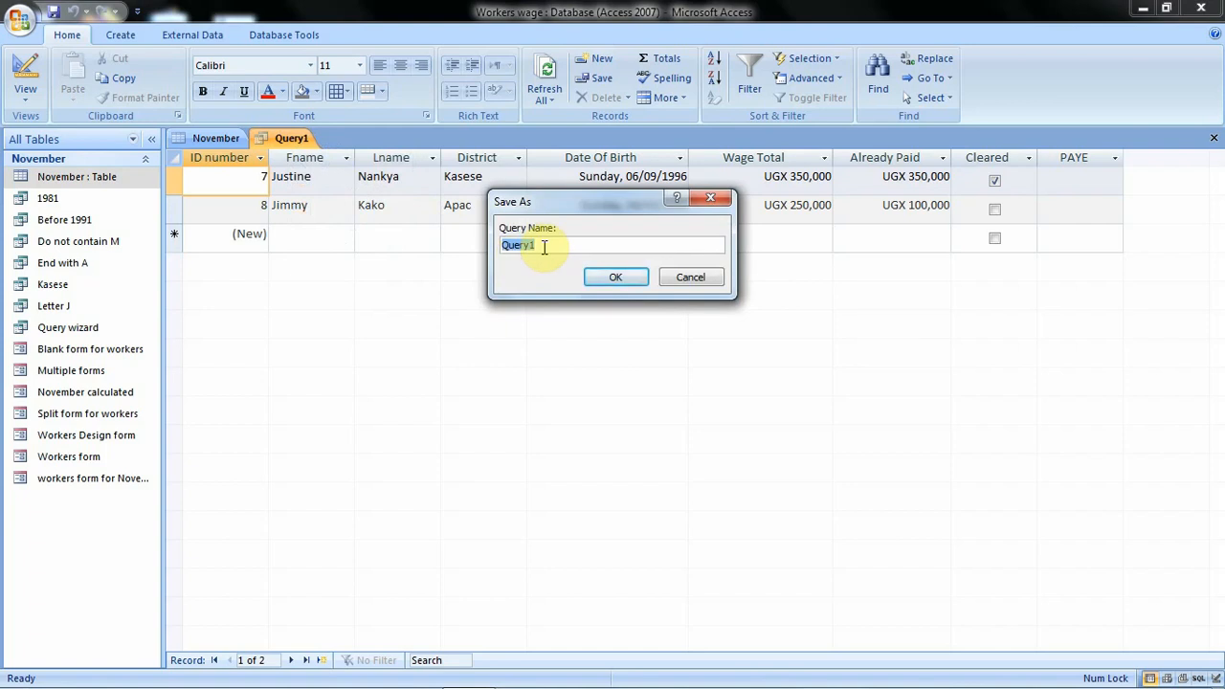
pyautogui.write('After')
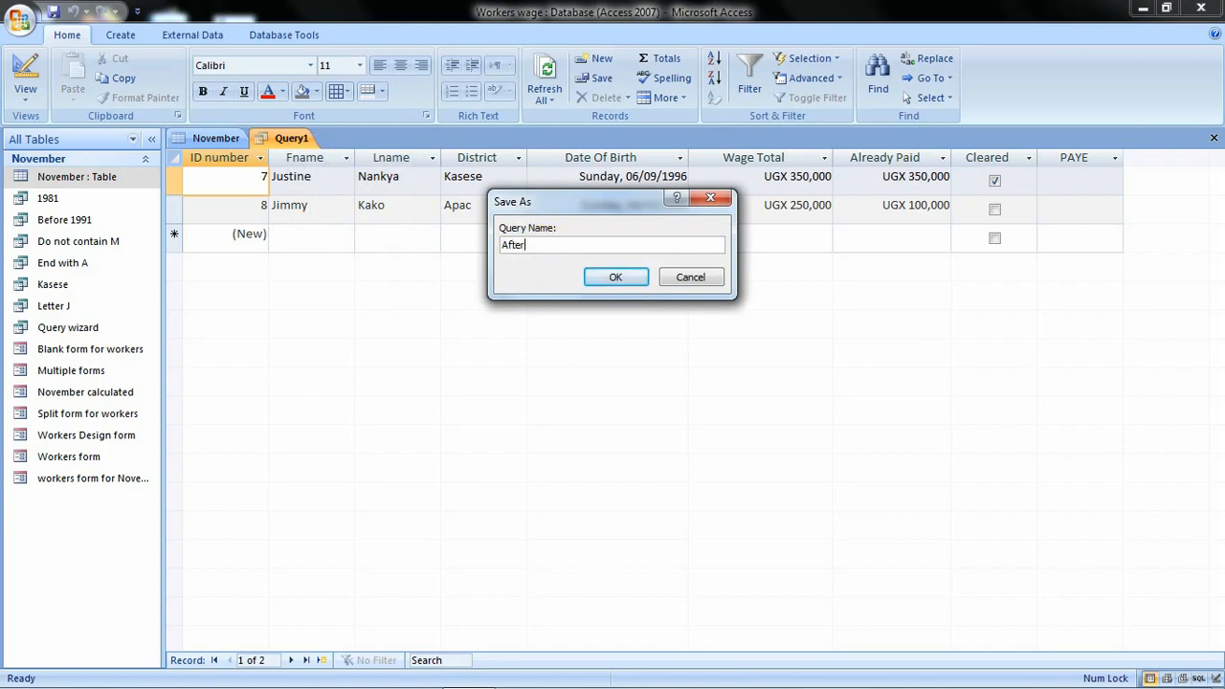
pyautogui.write(' 1991')
pyautogui.click(629, 275)
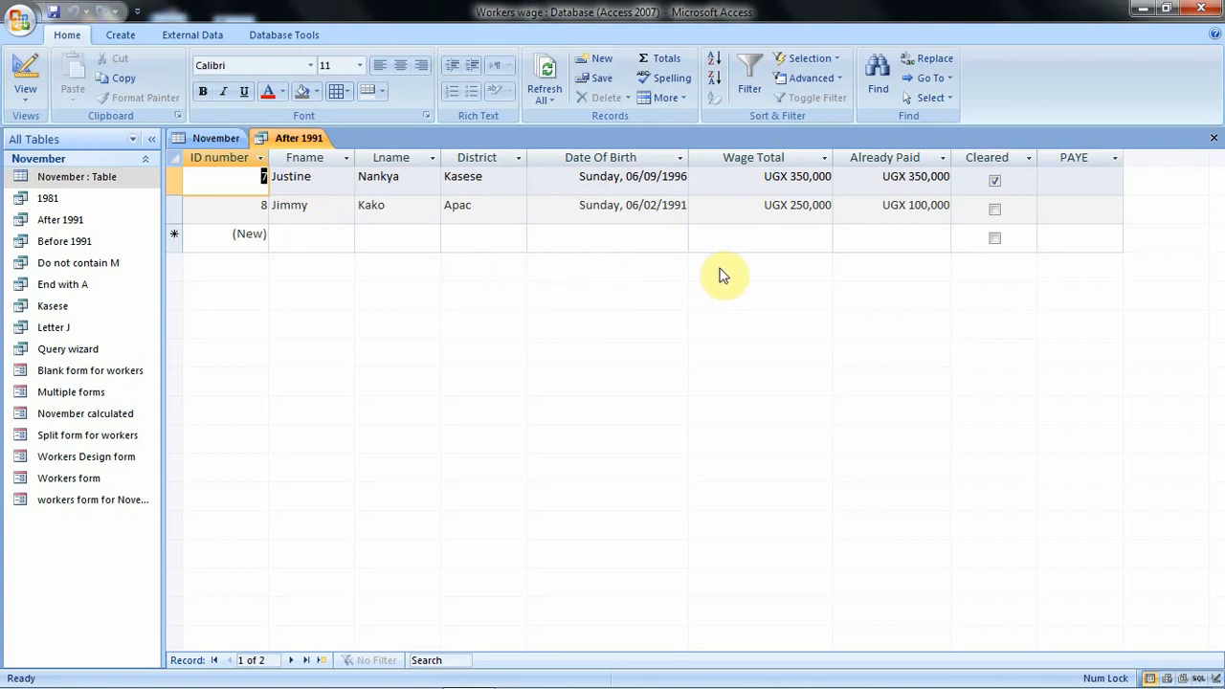
pyautogui.click(1214, 138)
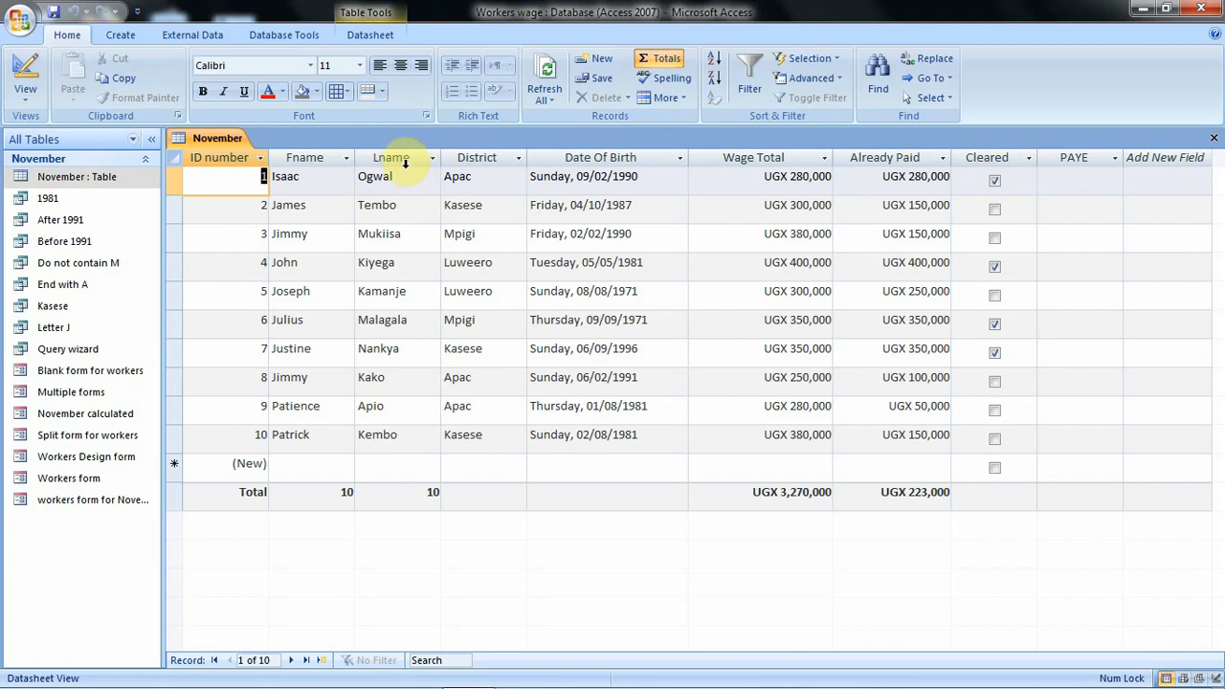
# Create another design-view query from the November table and enlarge its field list until all fields show
pyautogui.click(123, 36)
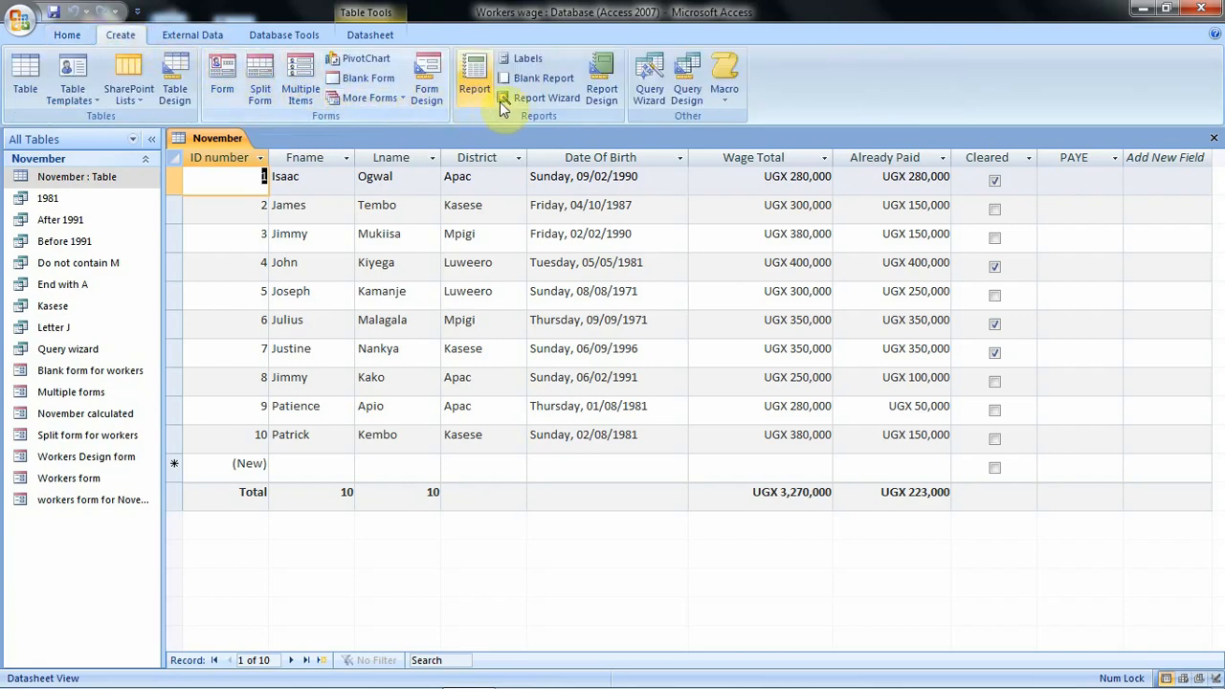
pyautogui.click(696, 77)
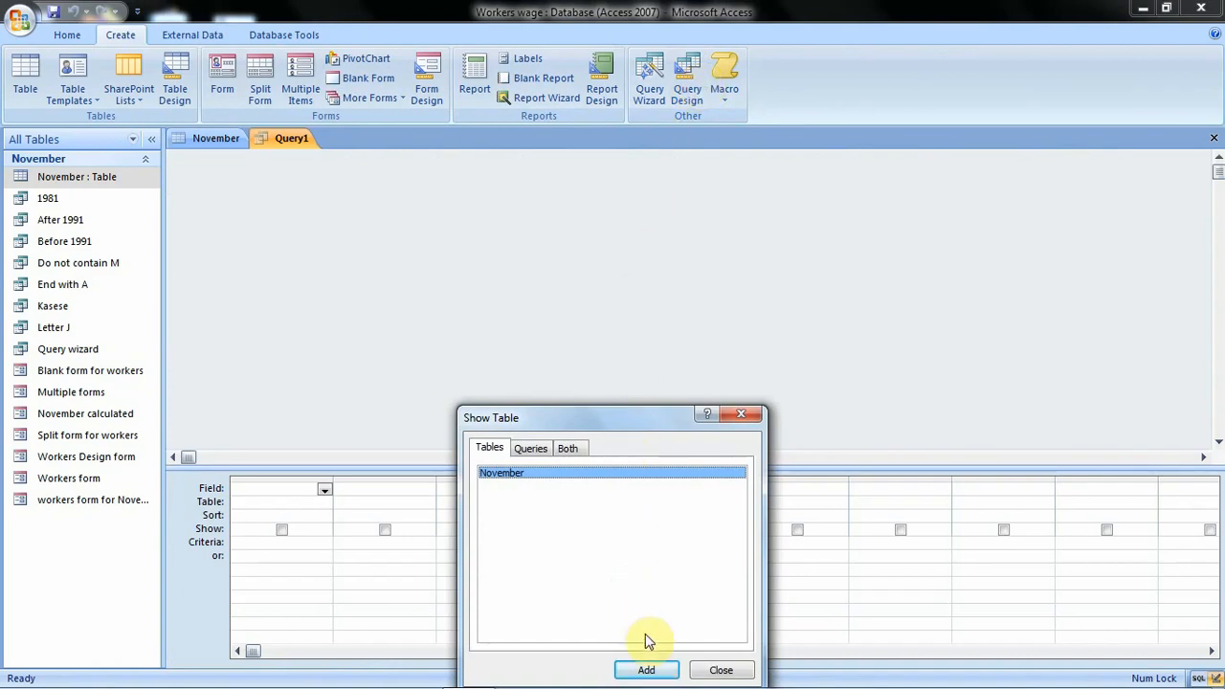
pyautogui.click(651, 670)
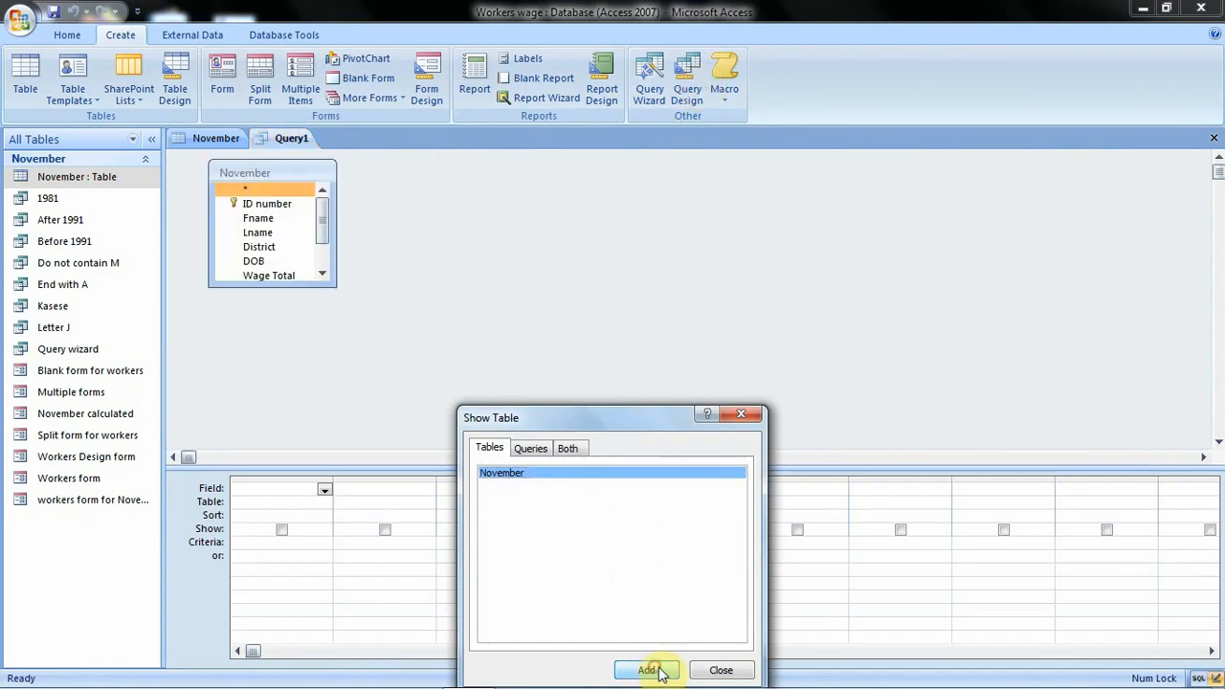
pyautogui.click(720, 670)
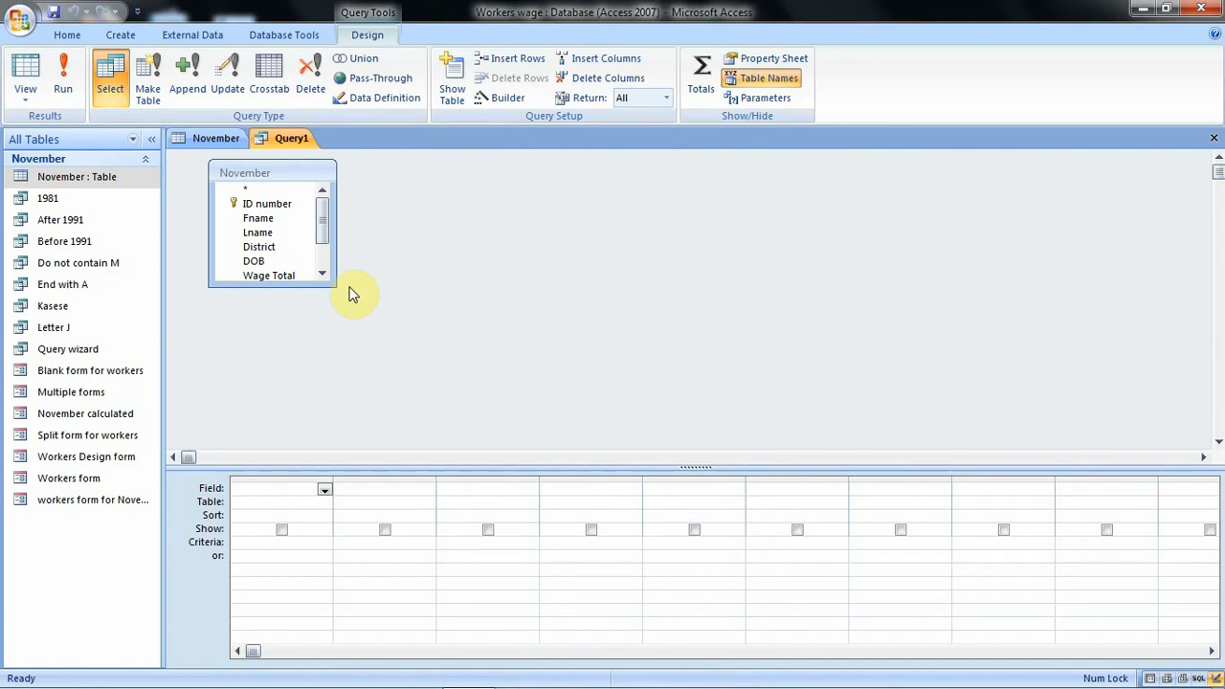
pyautogui.moveTo(334, 283); pyautogui.dragTo(366, 349)
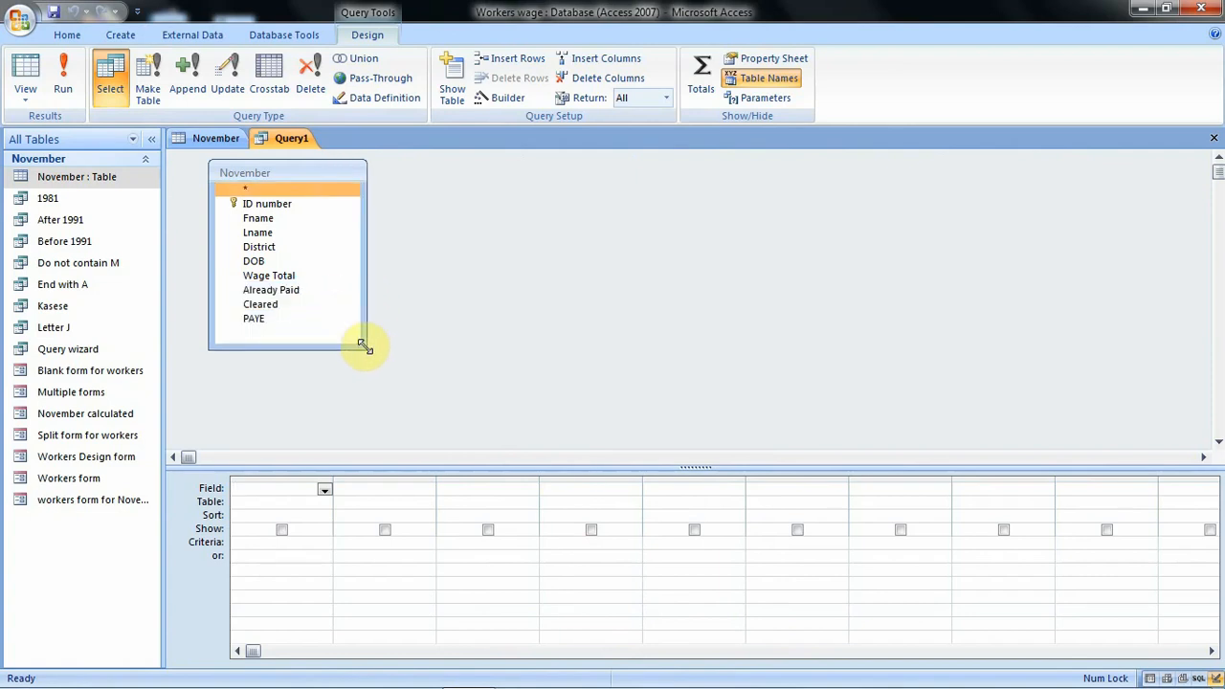
# Select the fields ID number through PAYE in the November list and add them all to the query grid
pyautogui.click(285, 204)
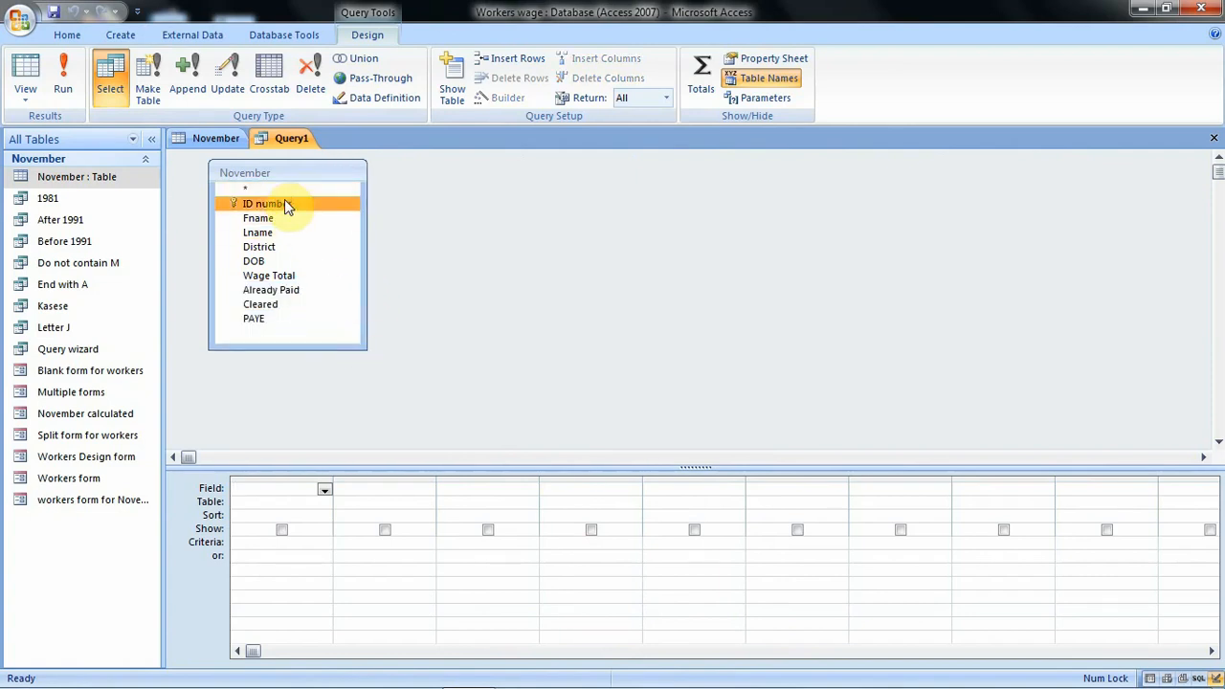
pyautogui.keyDown('shift'); pyautogui.click(275, 319); pyautogui.keyUp('shift')
pyautogui.moveTo(355, 266); pyautogui.dragTo(339, 363)
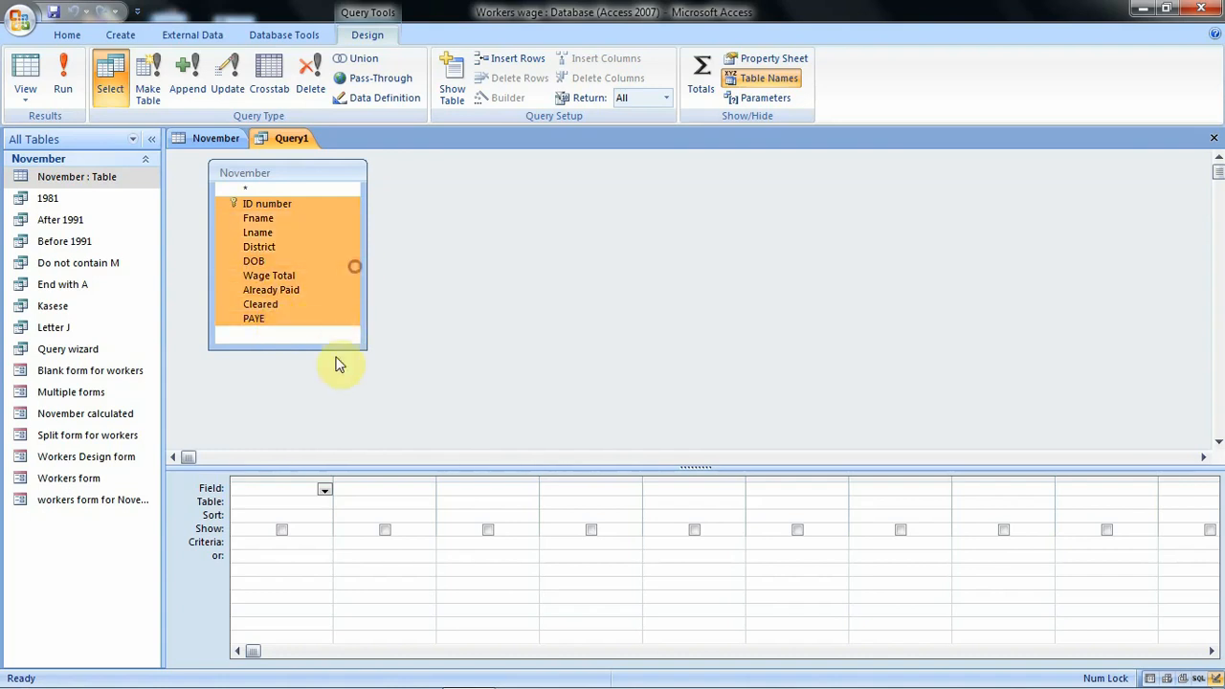
pyautogui.moveTo(321, 291); pyautogui.dragTo(291, 489)
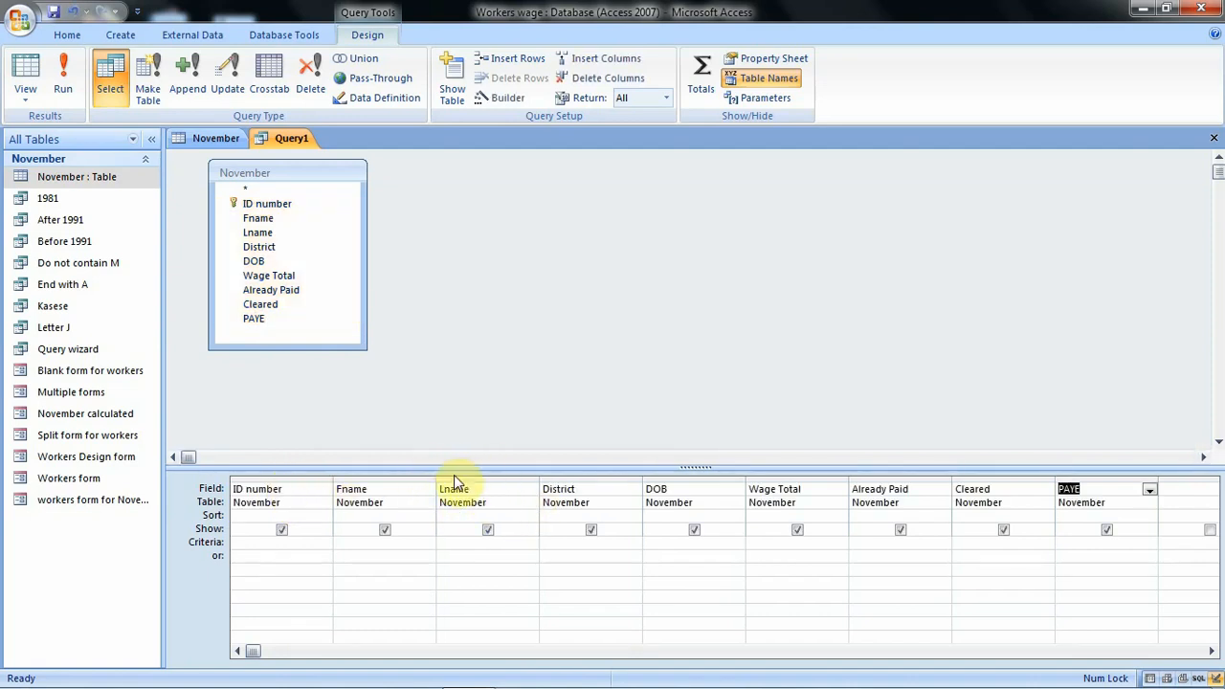
# Set the Lname criterion to like"?????" to match five-letter last names and run the query
pyautogui.click(489, 543)
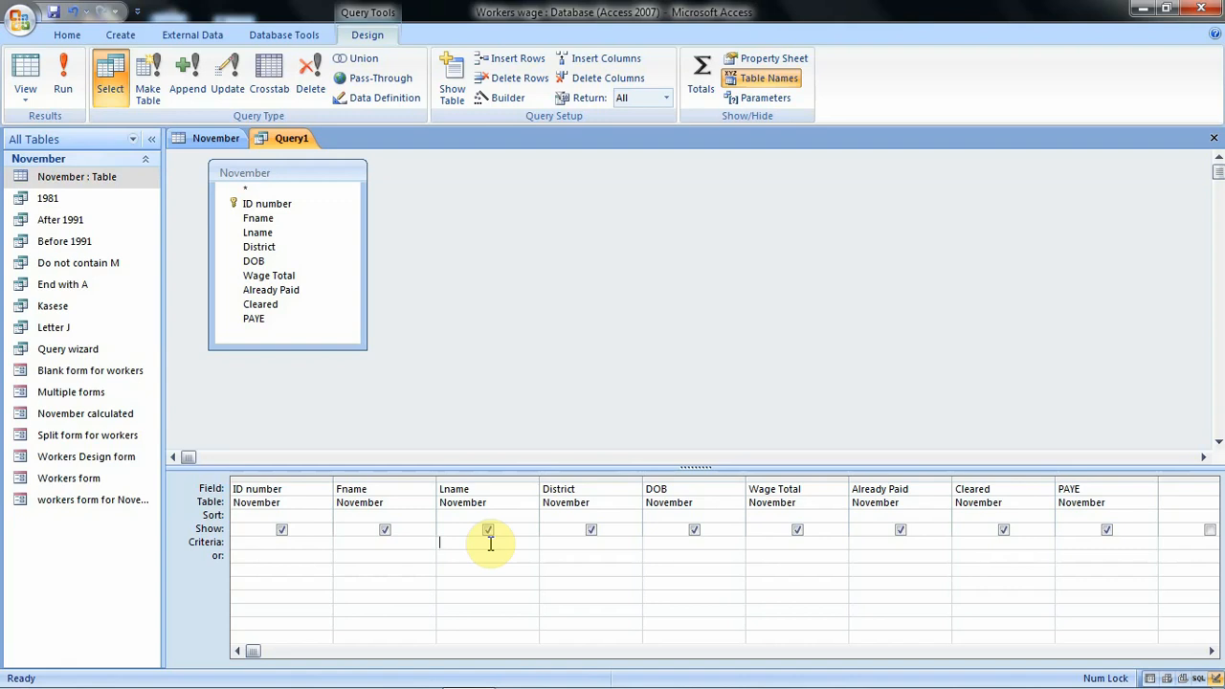
pyautogui.write('like"')
pyautogui.write('?????')
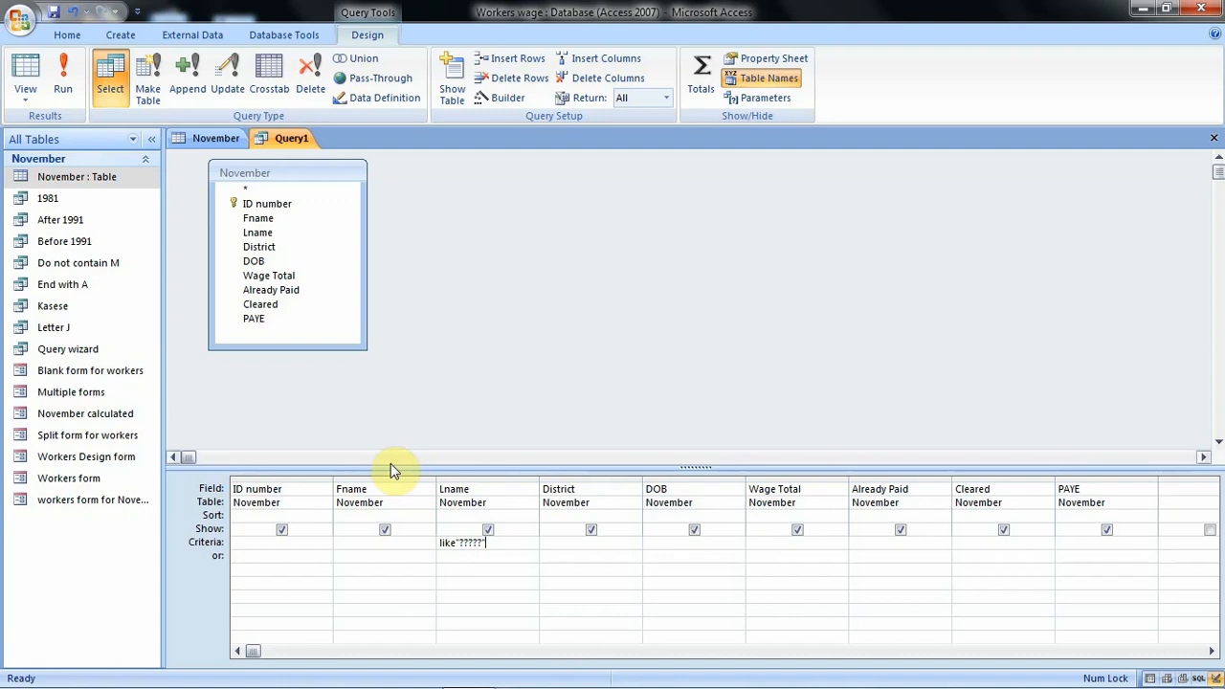
pyautogui.click(71, 70)
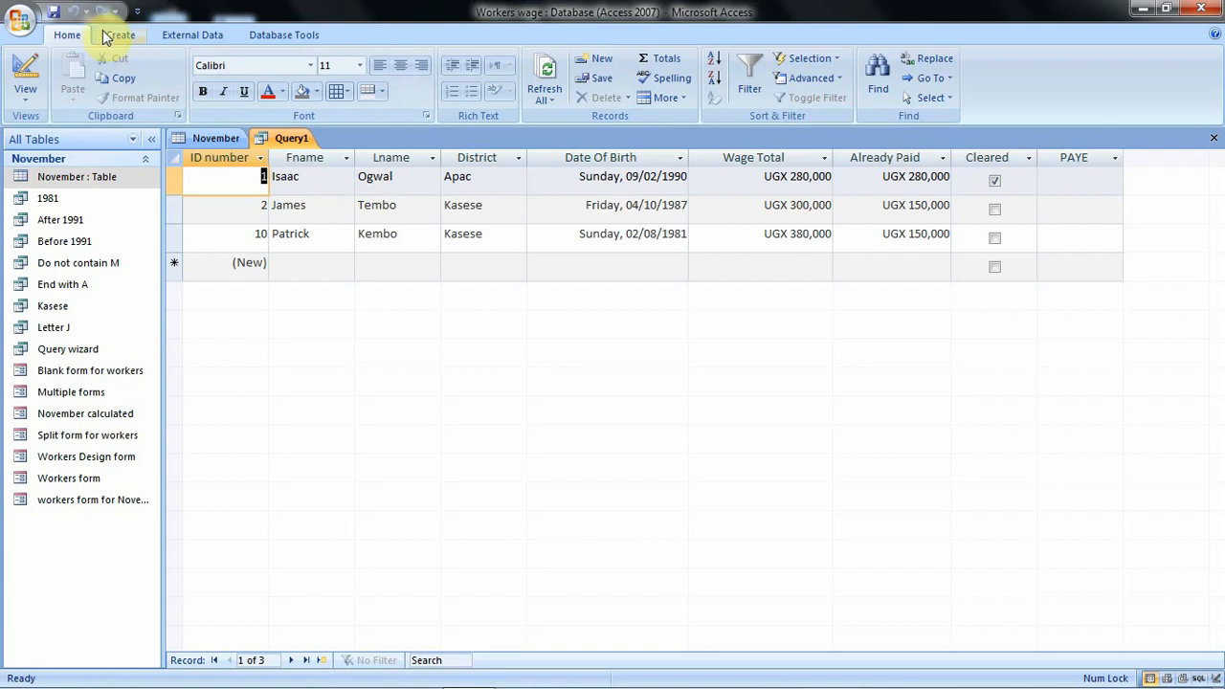
# Save the query as 5 letters and close both the query and the November table
pyautogui.click(53, 12)
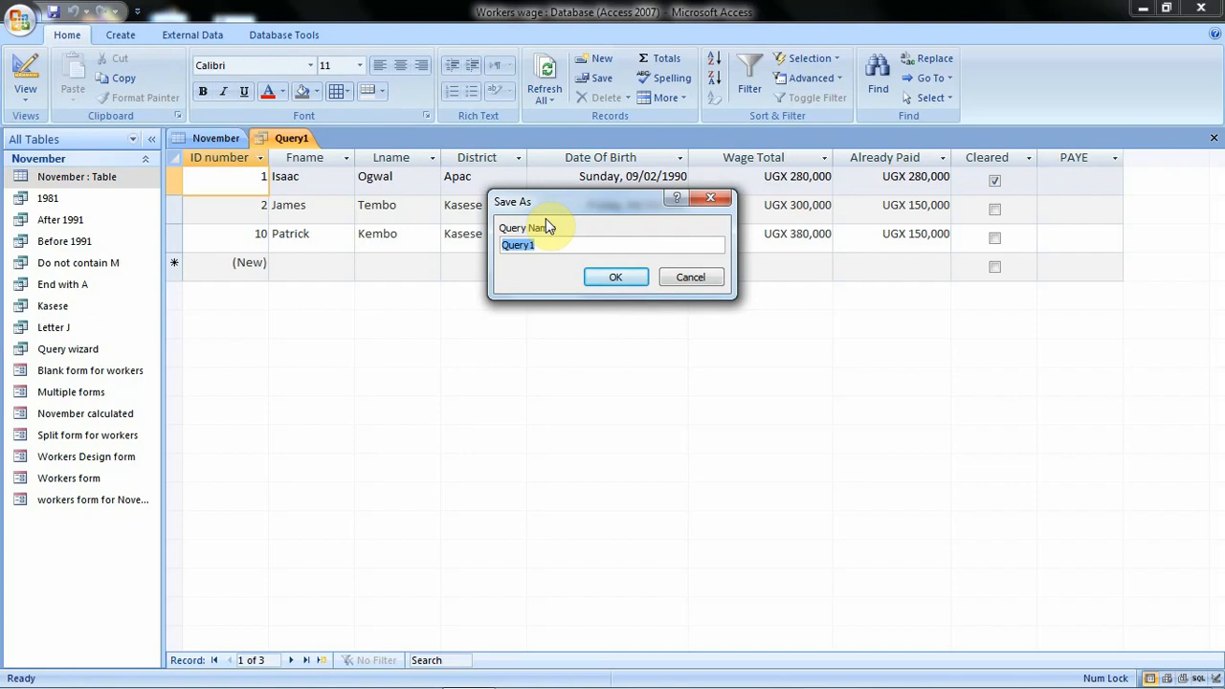
pyautogui.click(546, 244)
pyautogui.press('BackSpace')
pyautogui.press('BackSpace')
pyautogui.press('BackSpace')
pyautogui.press('BackSpace')
pyautogui.press('BackSpace')
pyautogui.press('BackSpace')
pyautogui.write('5 letters')
pyautogui.click(604, 276)
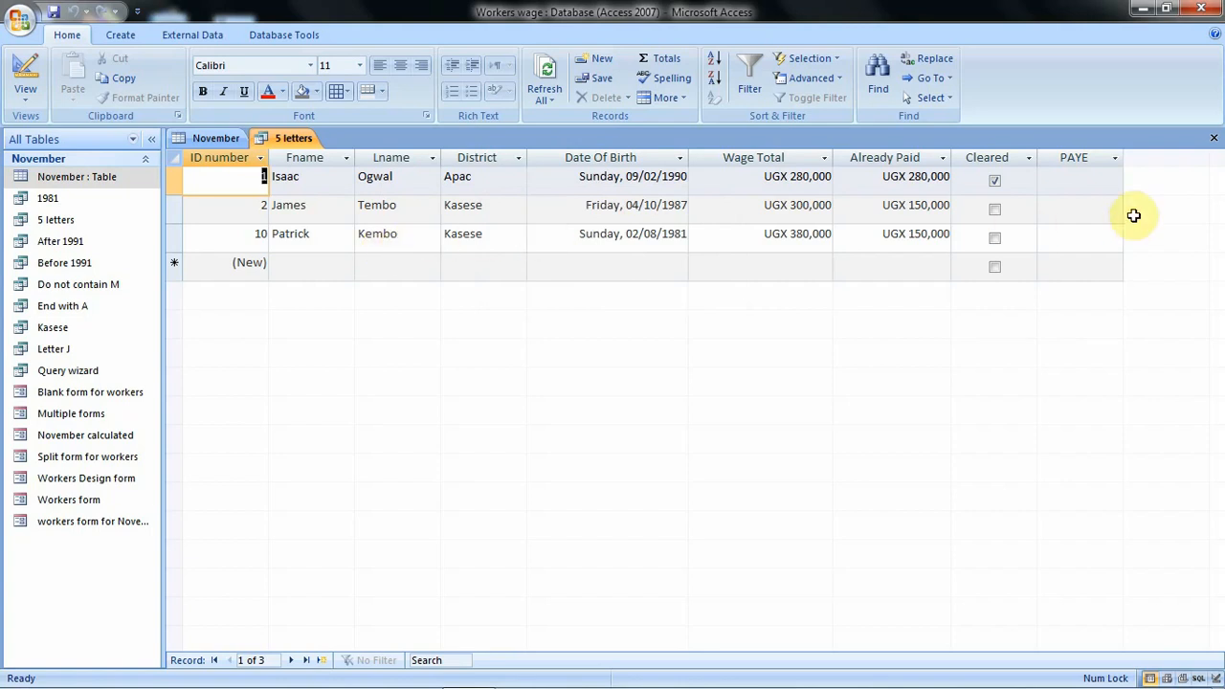
pyautogui.click(1213, 139)
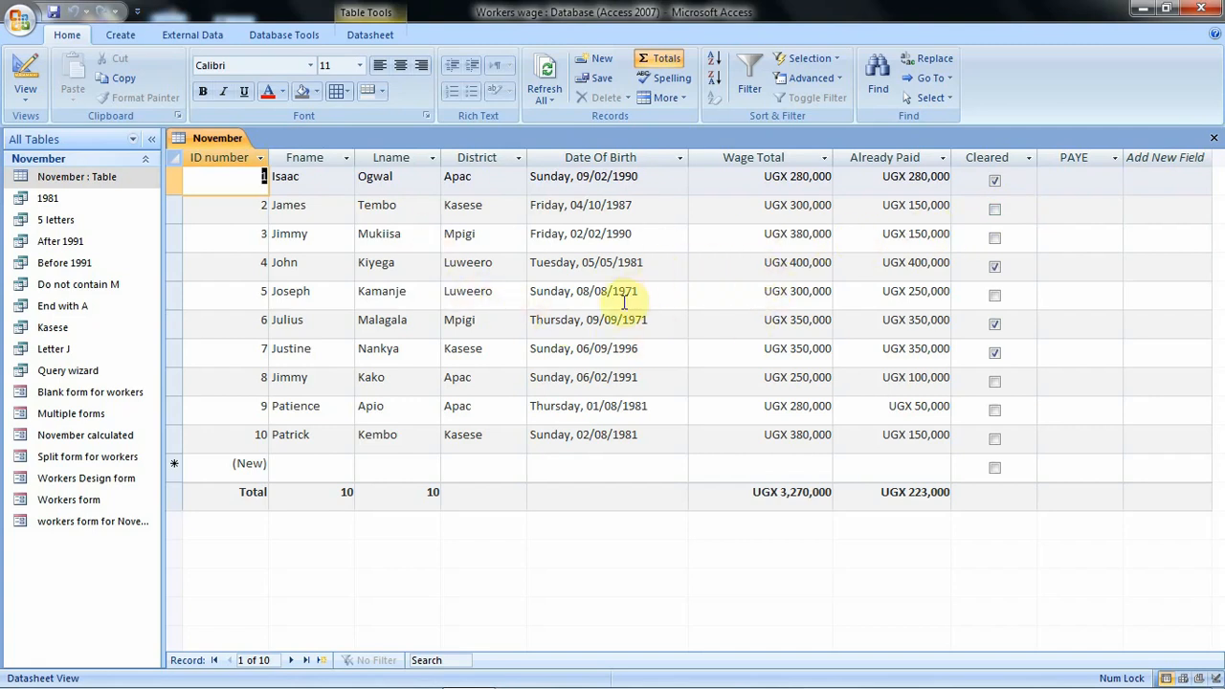
pyautogui.click(1211, 140)
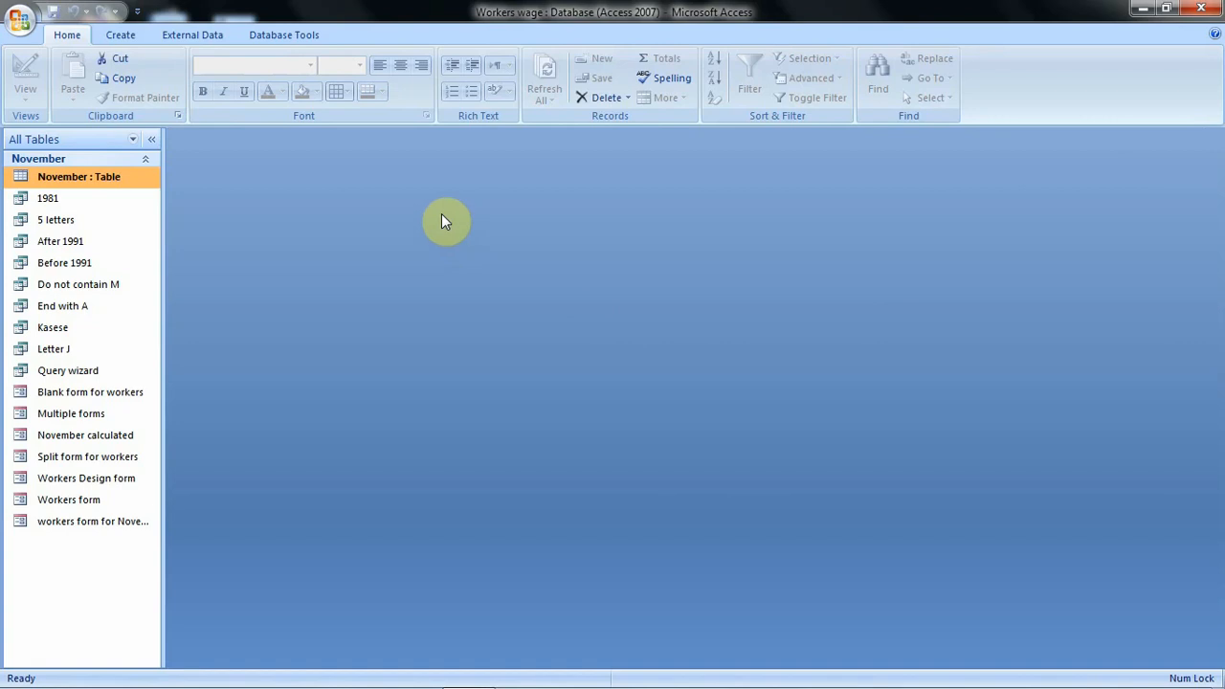